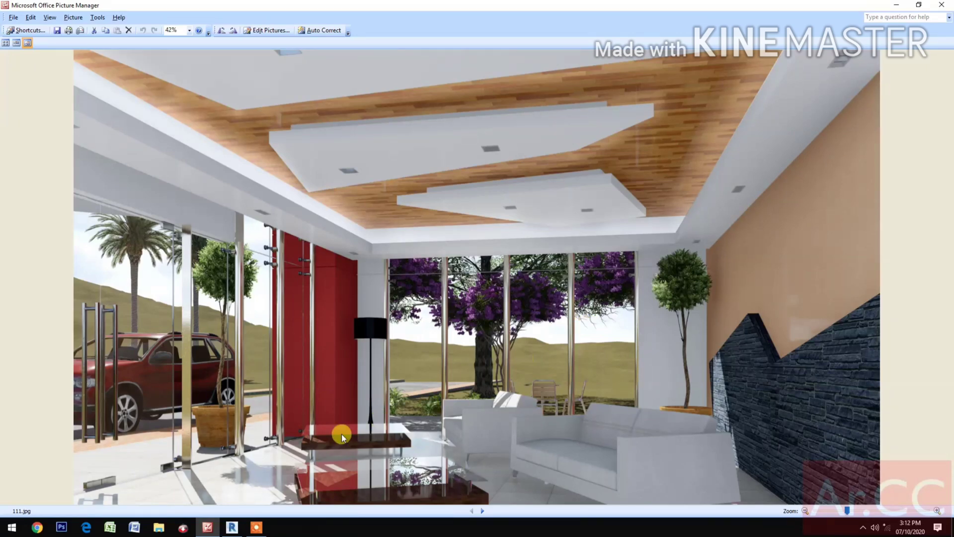
Step: Switch from Picture Manager to the Revit 2020 Home screen
left_click(232, 527)
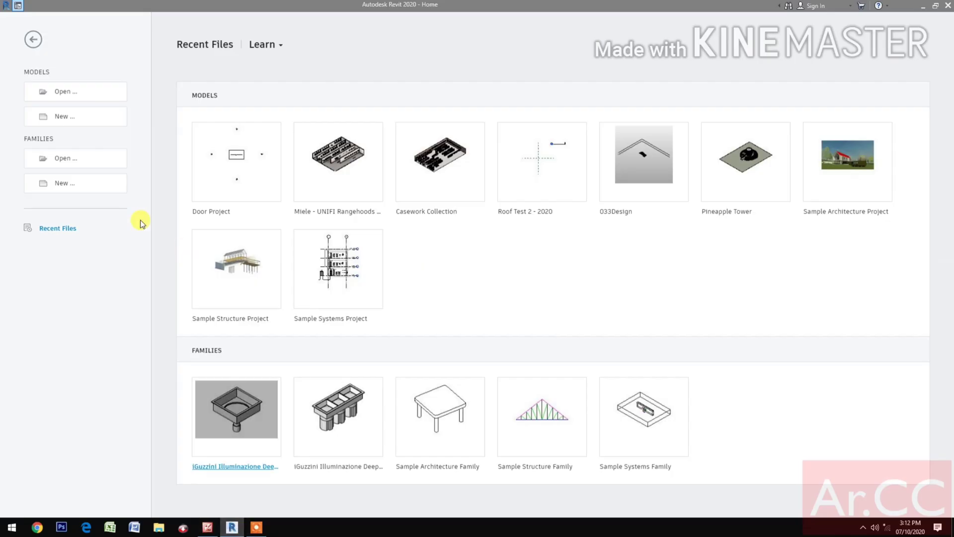
Step: Create a new family from the Metric Profile.rft template
left_click(74, 184)
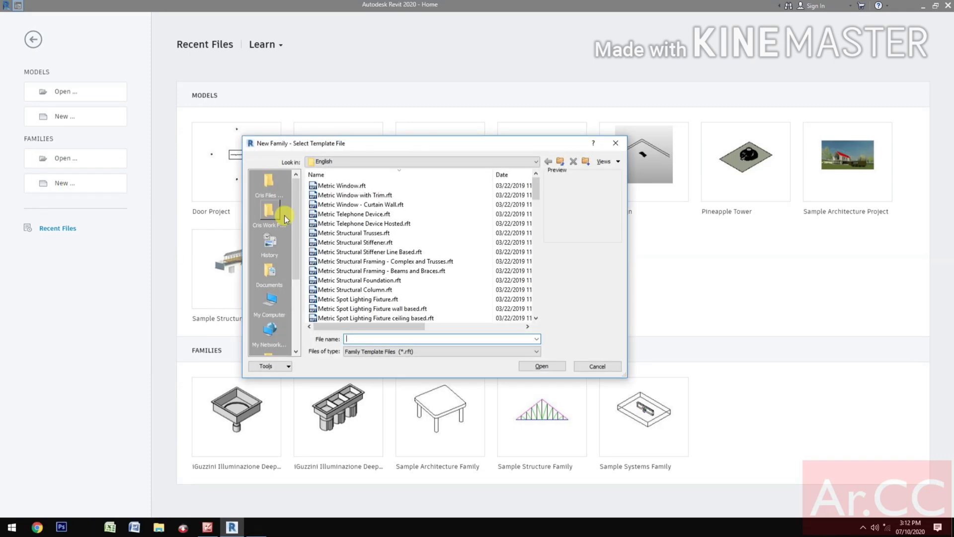
scroll(352, 262, "down", 2)
scroll(352, 262, "down", 2)
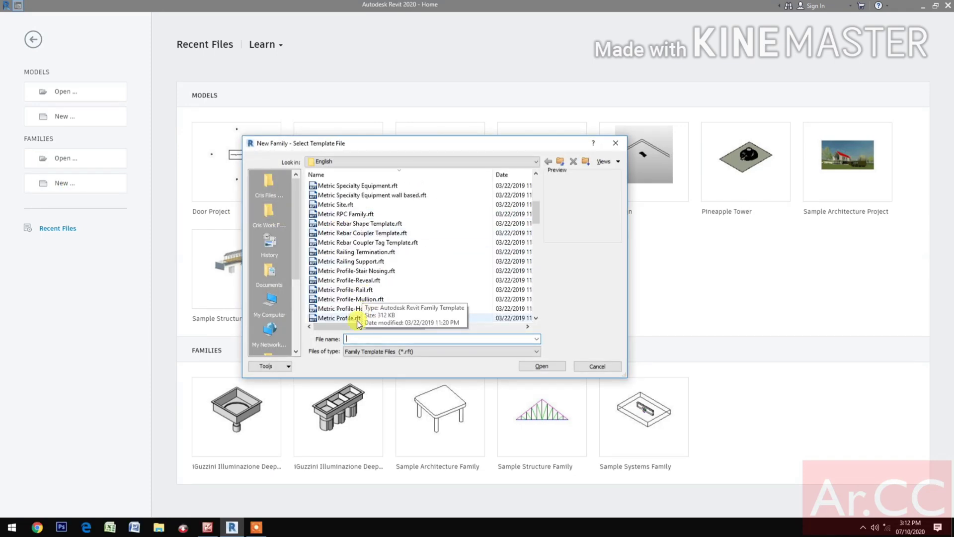
left_click(361, 319)
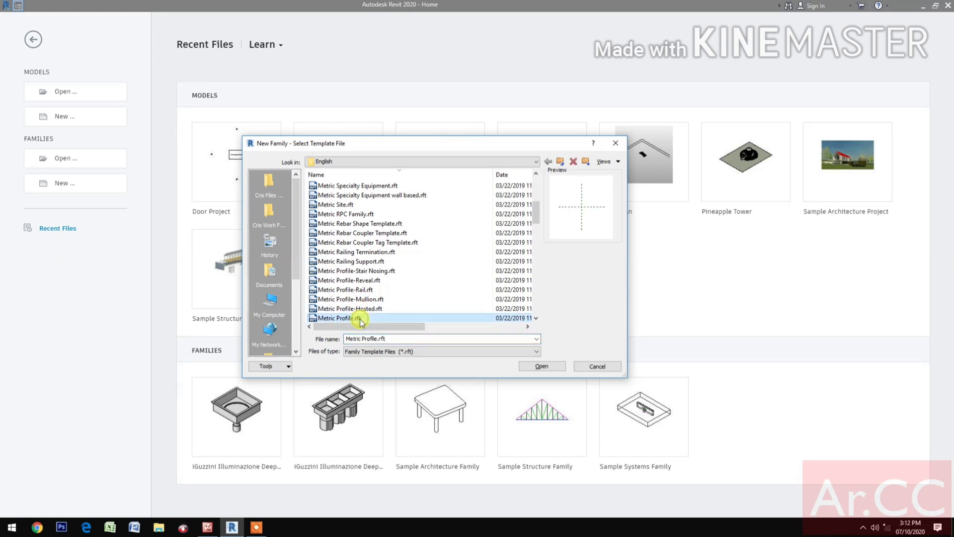
left_click(542, 366)
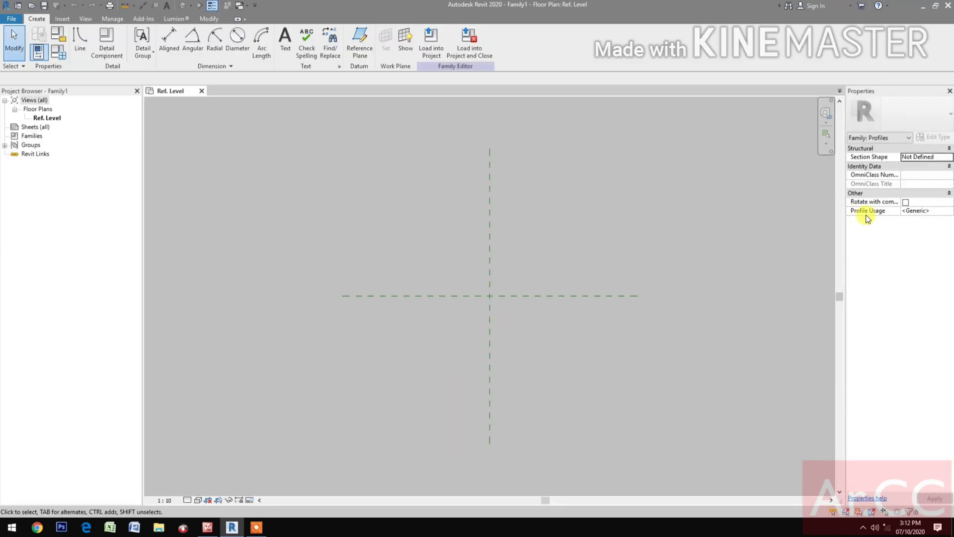
Step: Change the family's Profile Usage property to Fascia
left_click(947, 211)
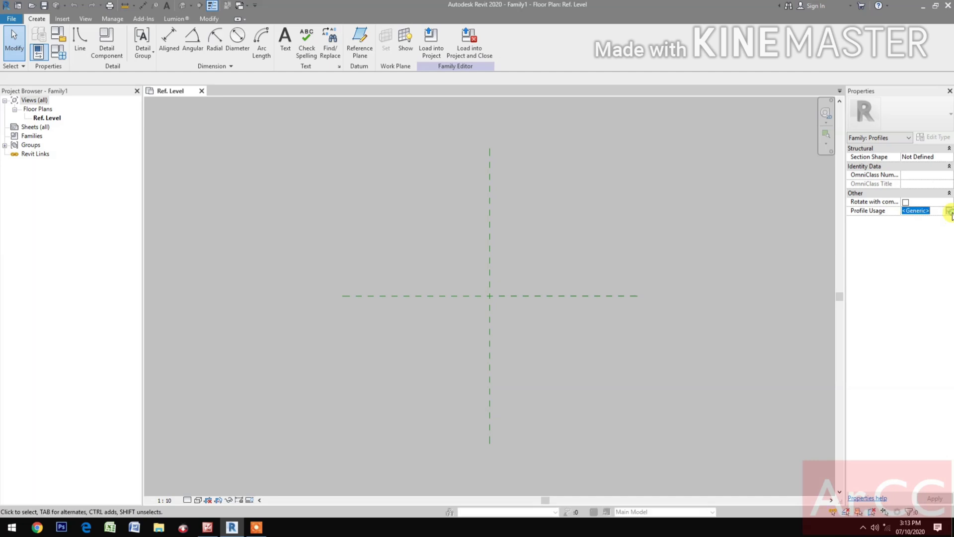
left_click(949, 211)
left_click(909, 227)
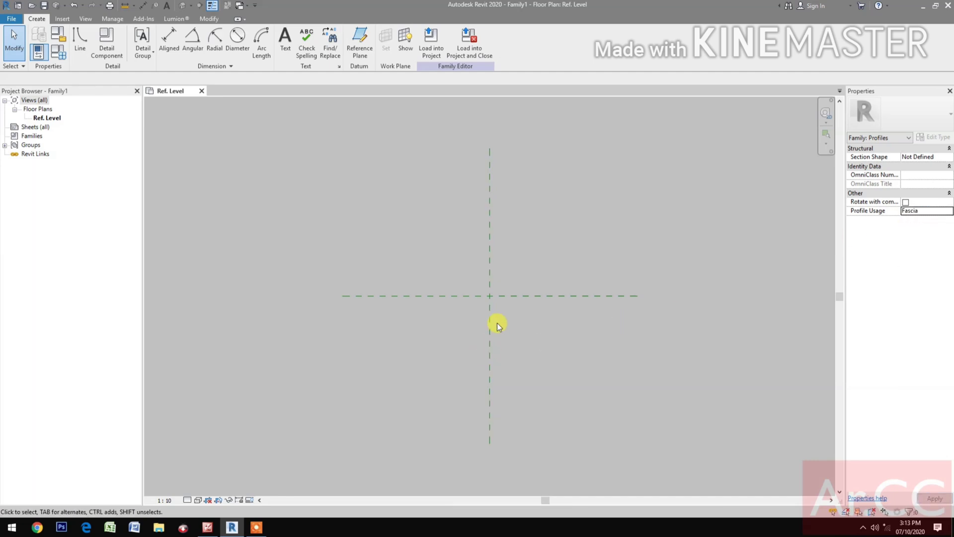
scroll(497, 318, "up", 2)
middle_click_drag(498, 318, 486, 376)
Step: Draw a vertical reference plane and dimension it 51 from the centre plane
left_click(358, 56)
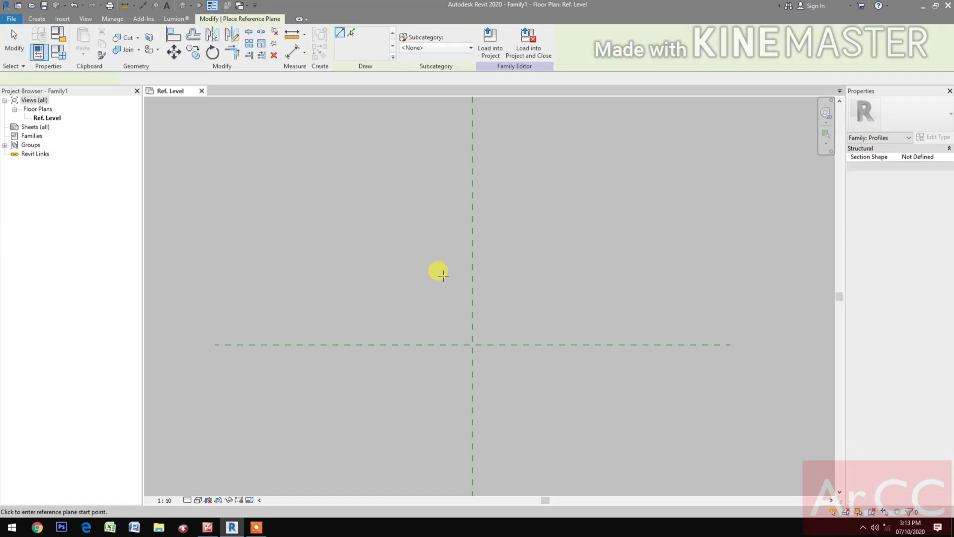
left_click(450, 259)
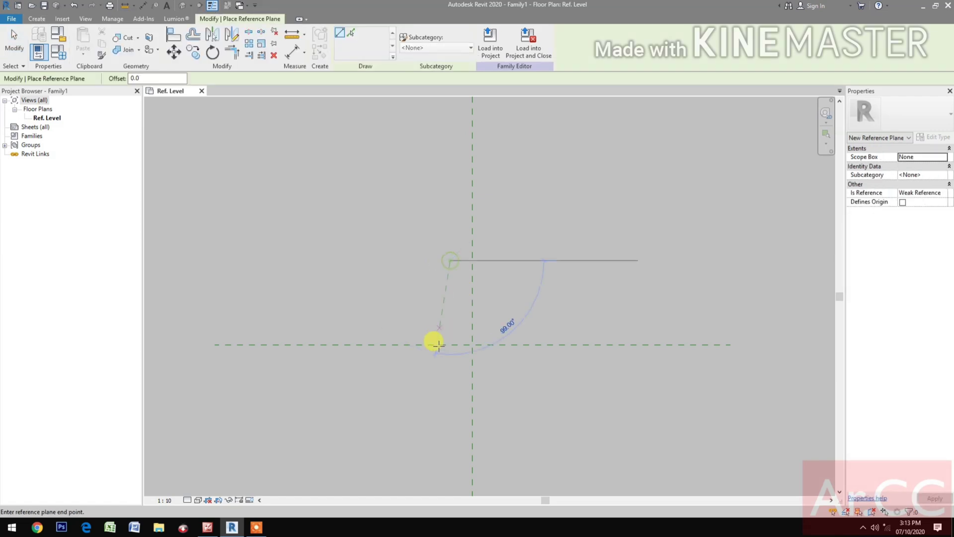
left_click(450, 370)
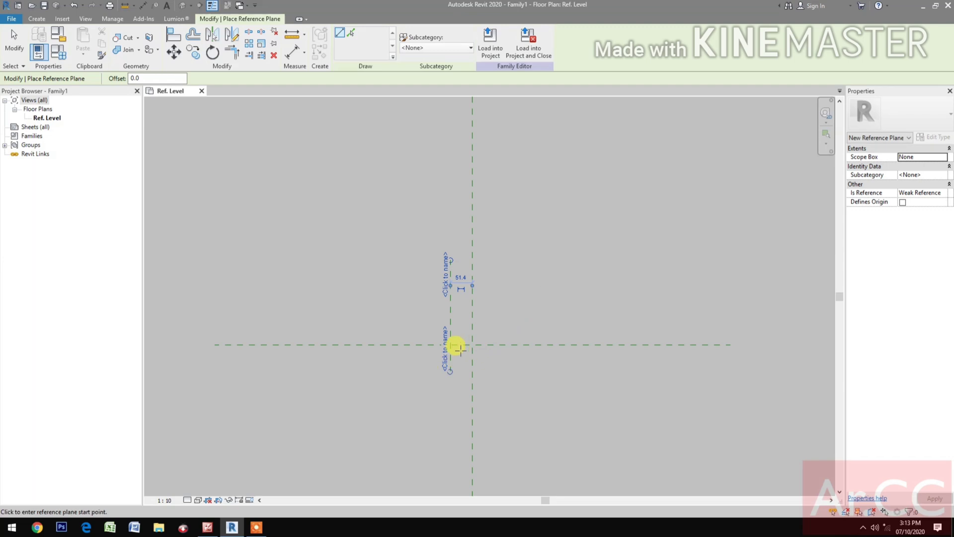
key("d")
key("i")
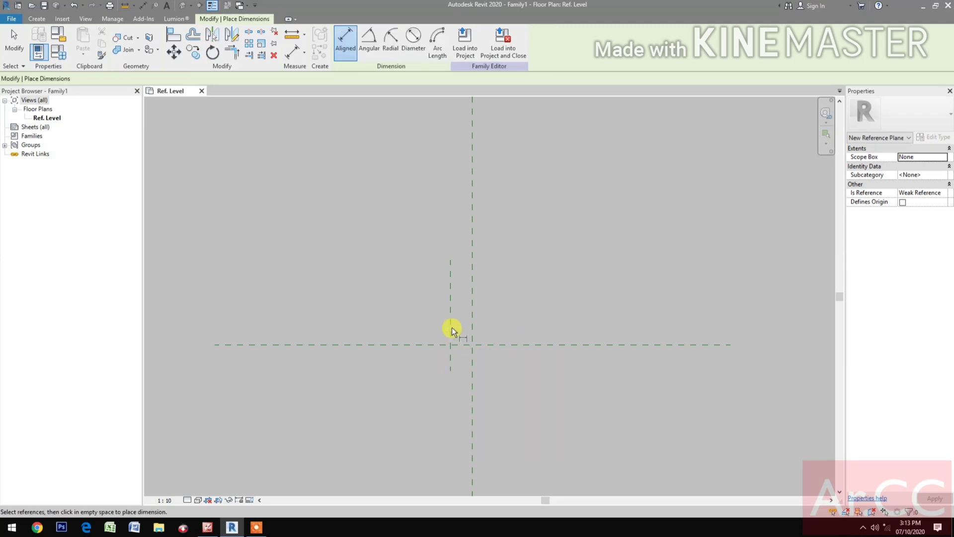
left_click(475, 314)
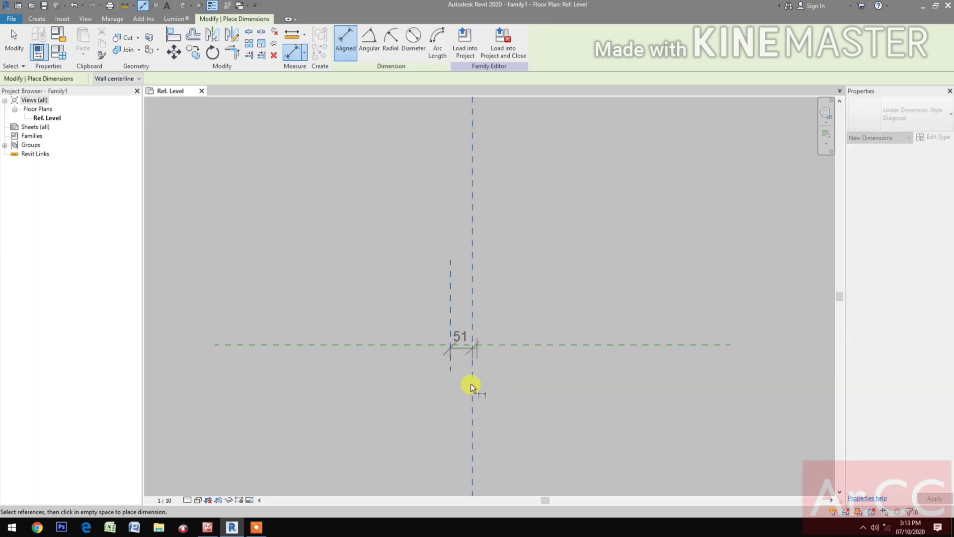
left_click(494, 414)
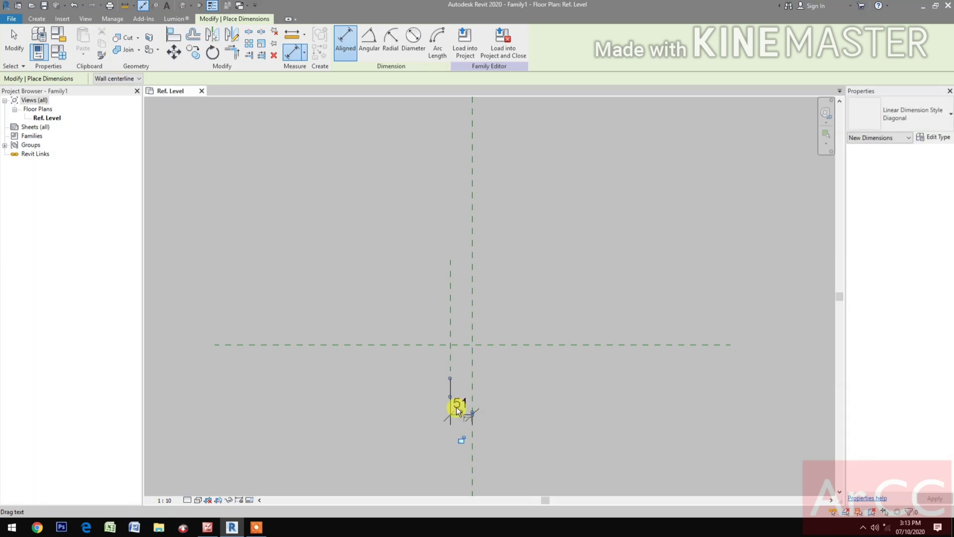
key("Escape")
key("Escape")
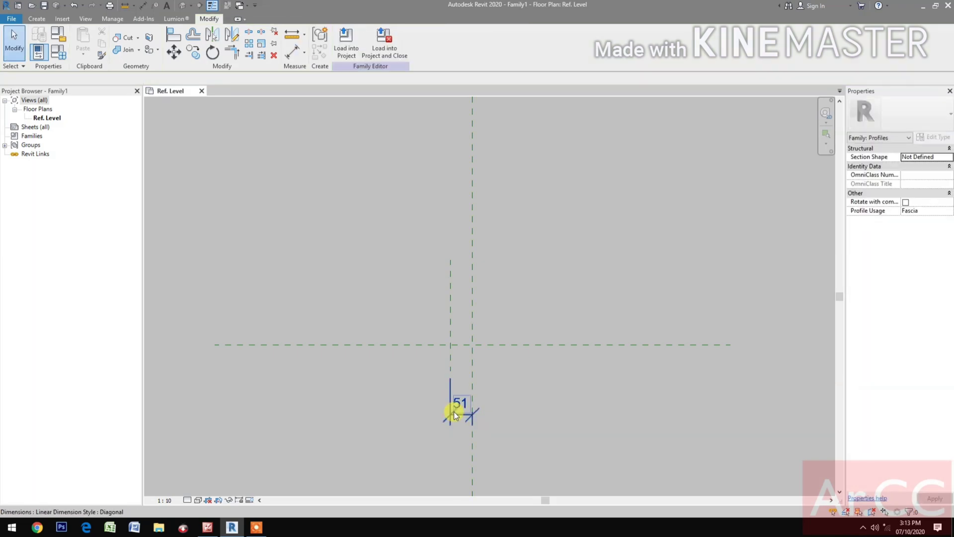
Step: Label the 51 dimension with a new Fascia Thickness parameter
left_click(454, 412)
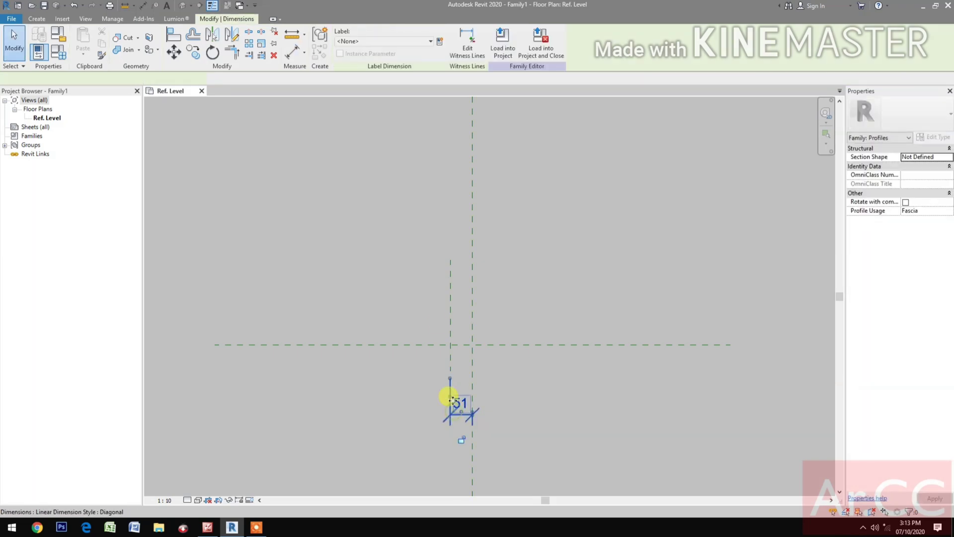
left_click(440, 42)
left_click(214, 236)
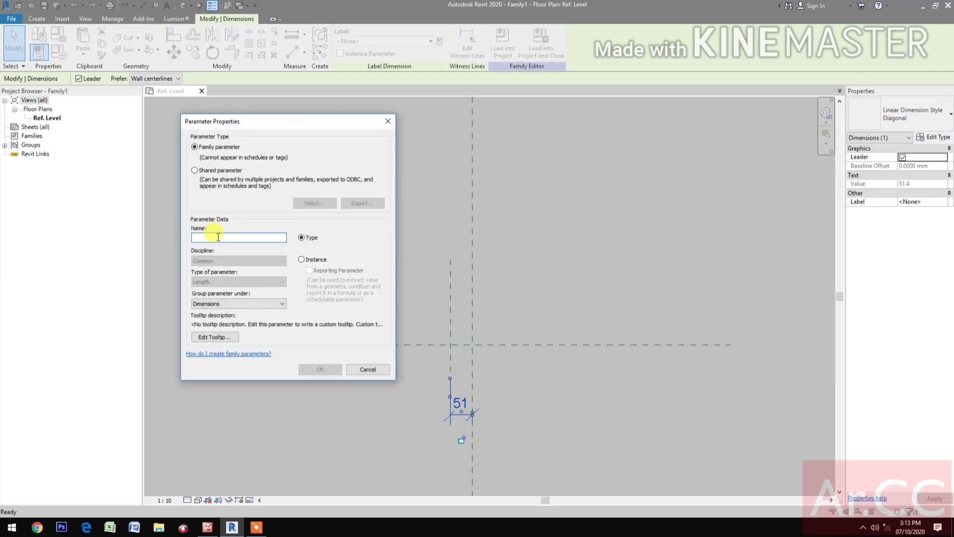
type("Fascia Thickness")
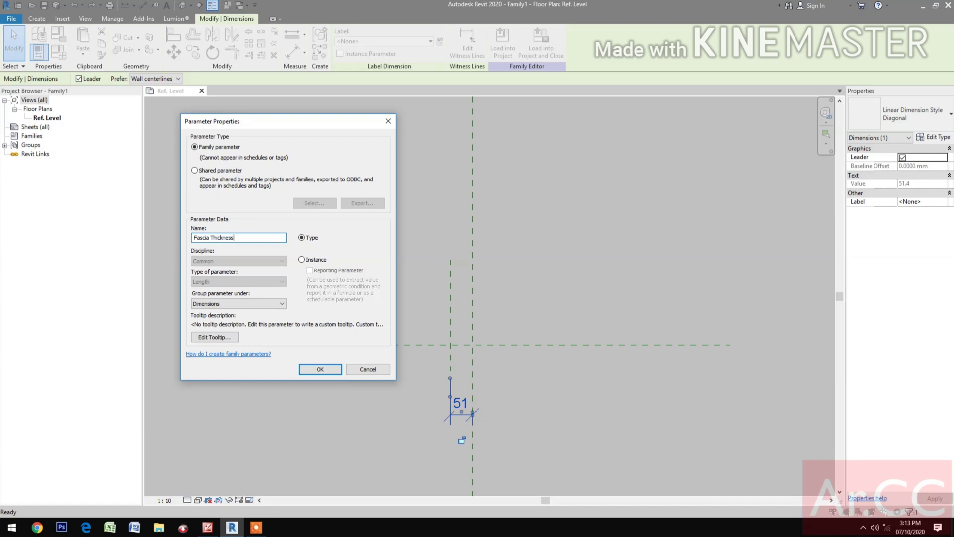
left_click(320, 369)
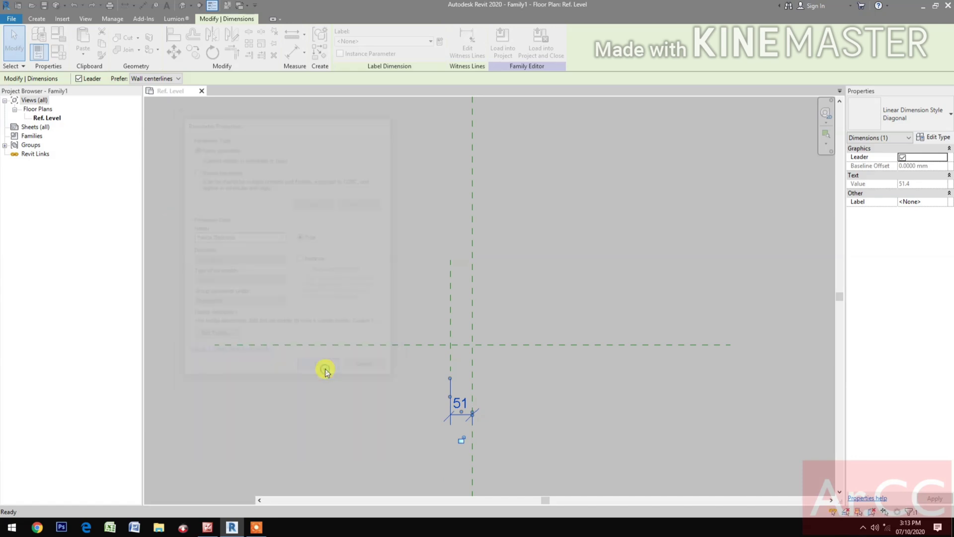
left_click(32, 20)
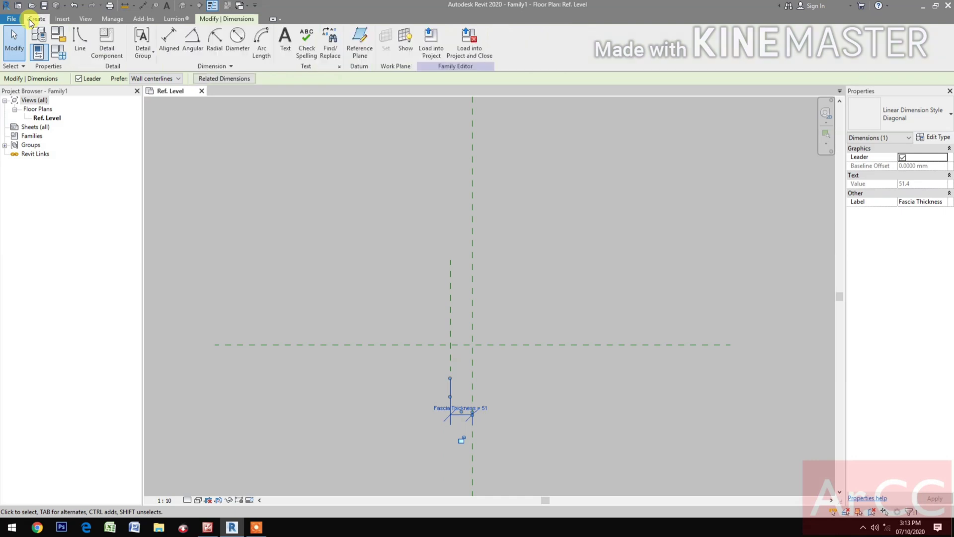
Step: Draw a horizontal reference plane and dimension it 180 above the centre plane
left_click(361, 42)
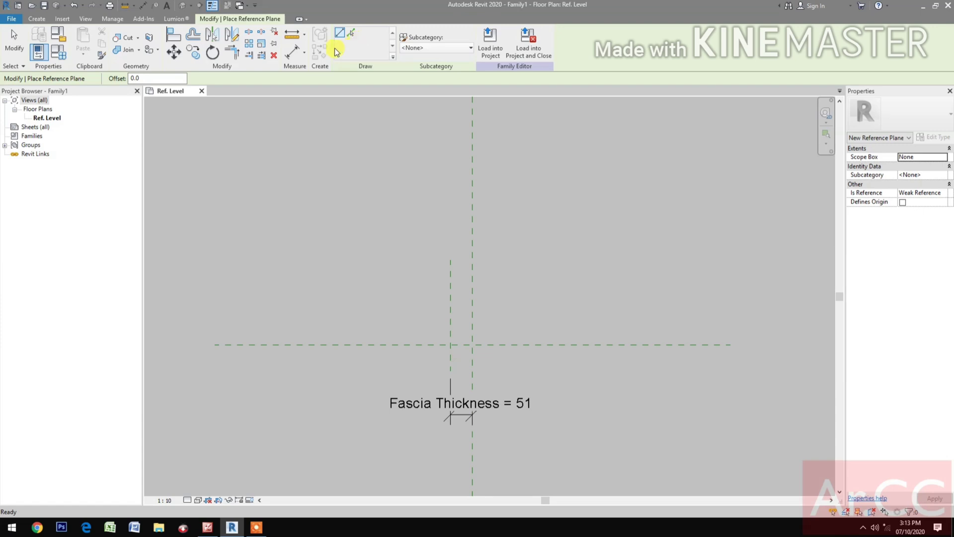
left_click(436, 267)
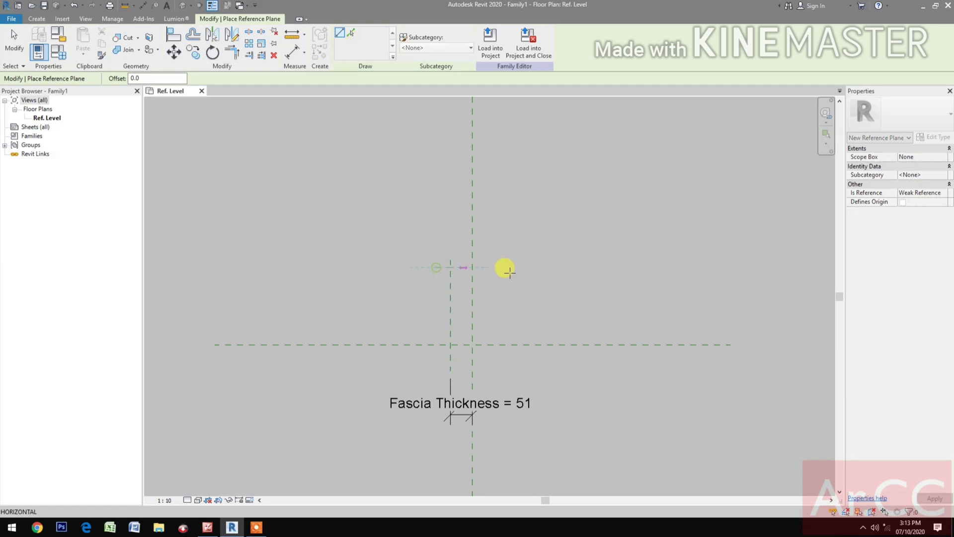
left_click(491, 267)
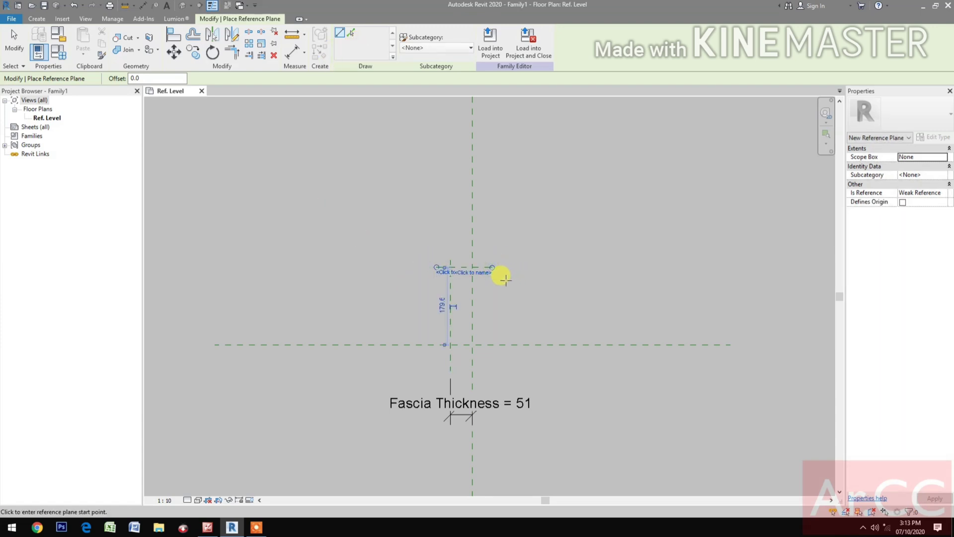
key("d")
key("i")
left_click(499, 343)
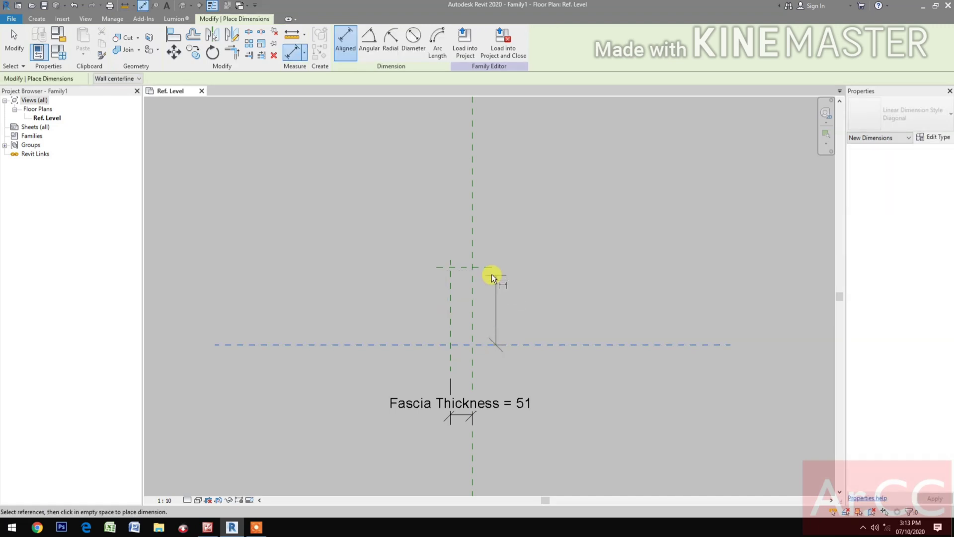
left_click(488, 267)
left_click(553, 285)
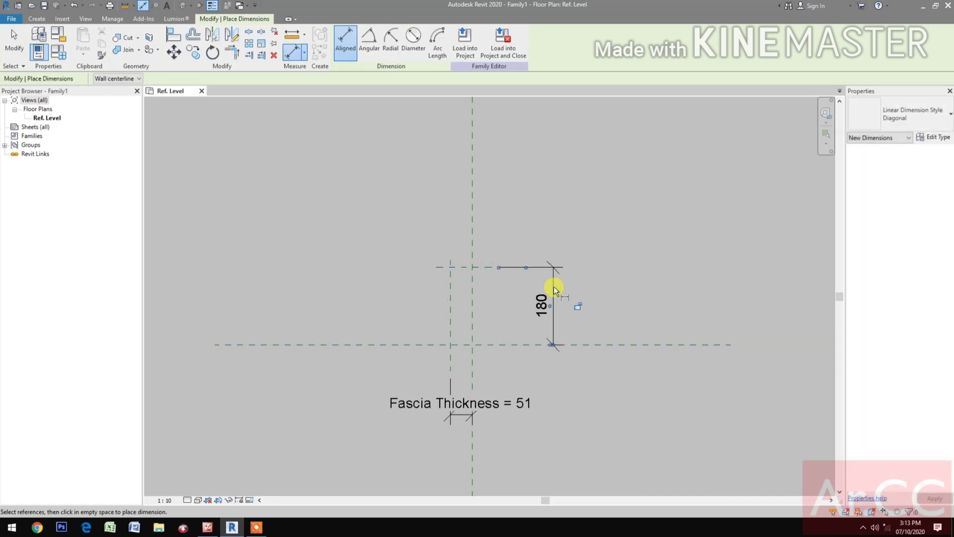
key("Escape")
Step: Label the 180 dimension with a new Fascia Height parameter
left_click(547, 286)
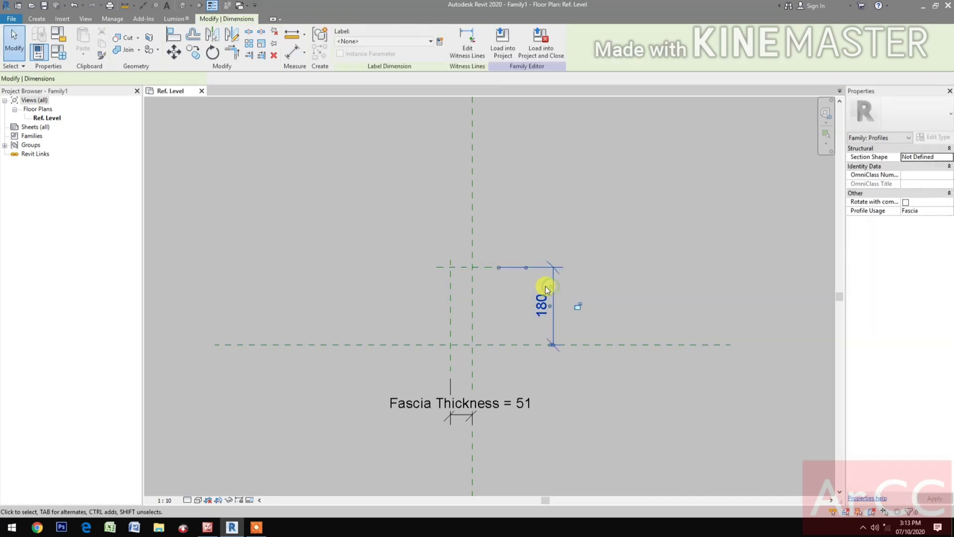
left_click(440, 43)
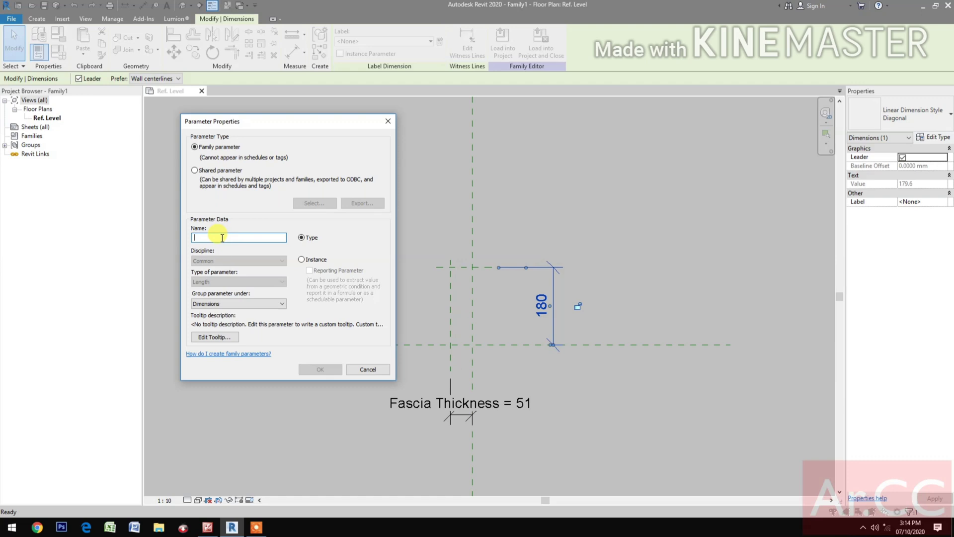
type("Fascia Height")
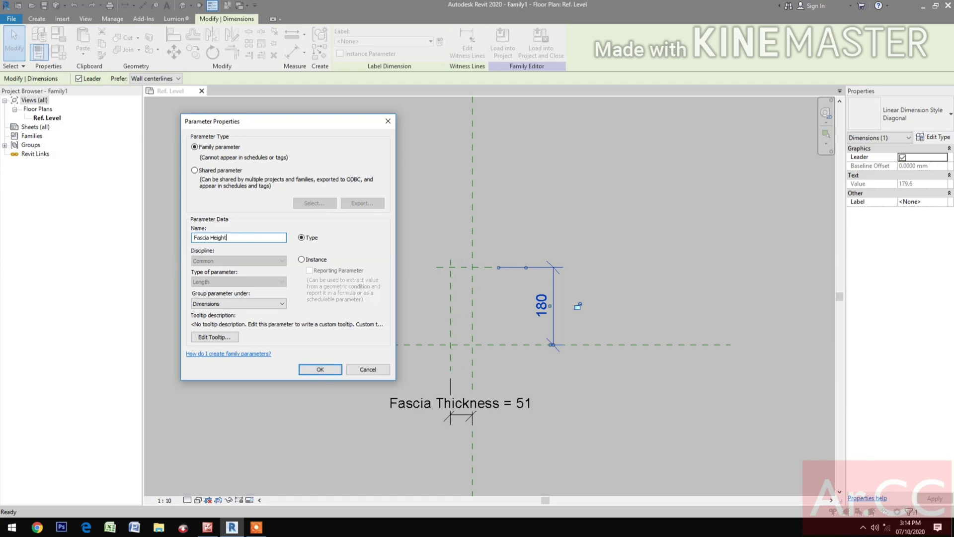
left_click(315, 369)
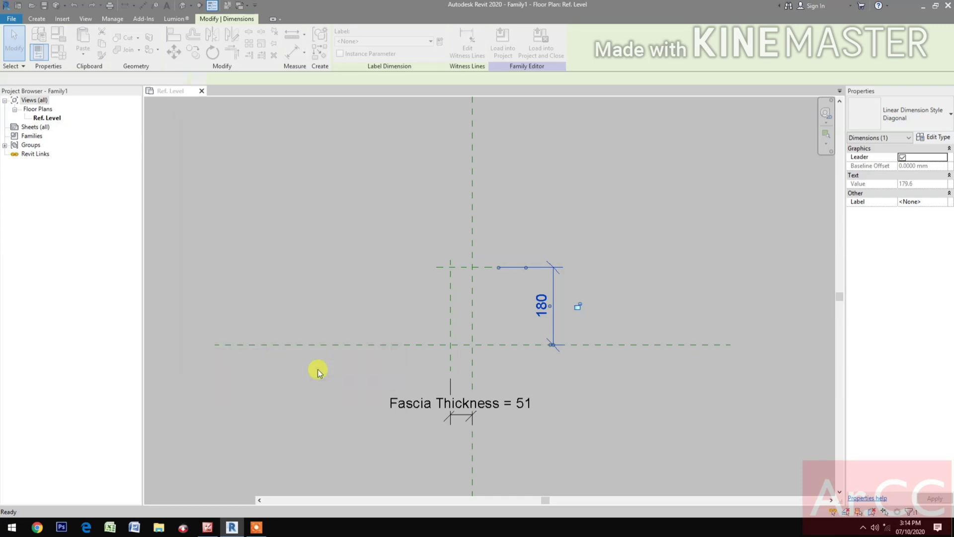
left_click(357, 417)
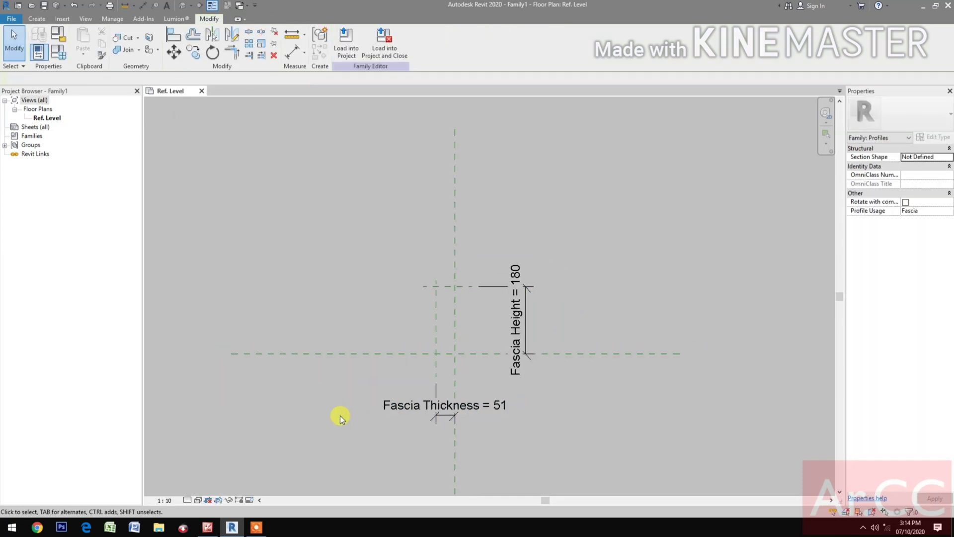
scroll(341, 416, "down", 1)
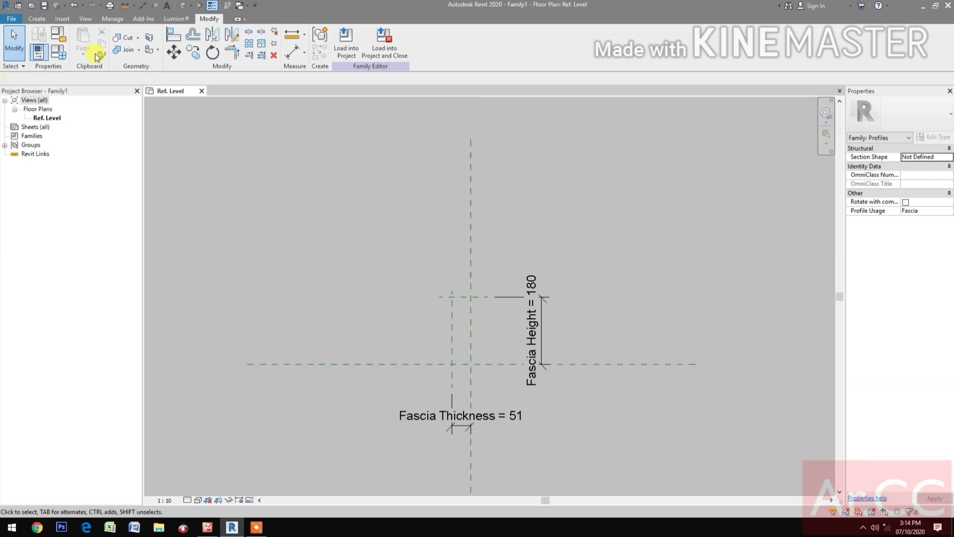
Step: Draw a horizontal reference plane and dimension it 80 above the base plane
left_click(38, 19)
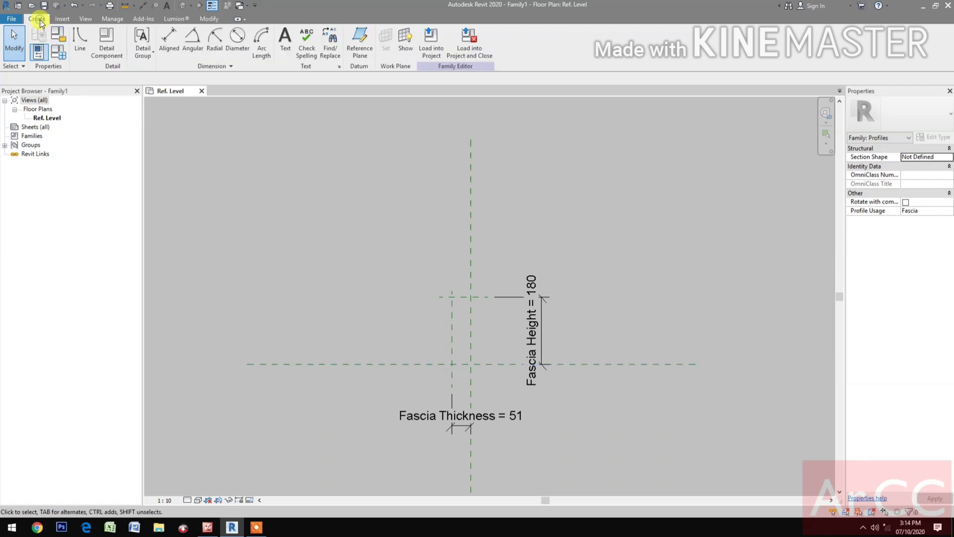
left_click(358, 42)
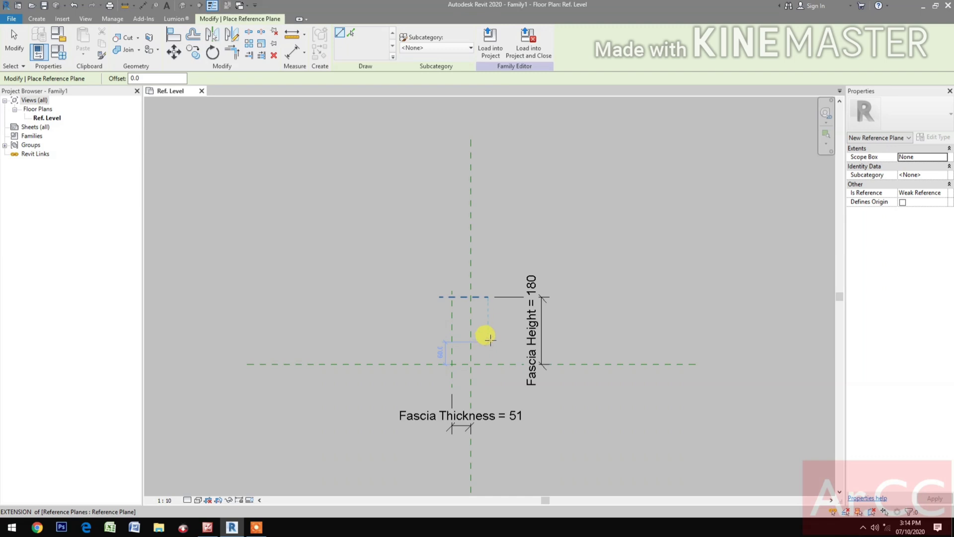
left_click(517, 334)
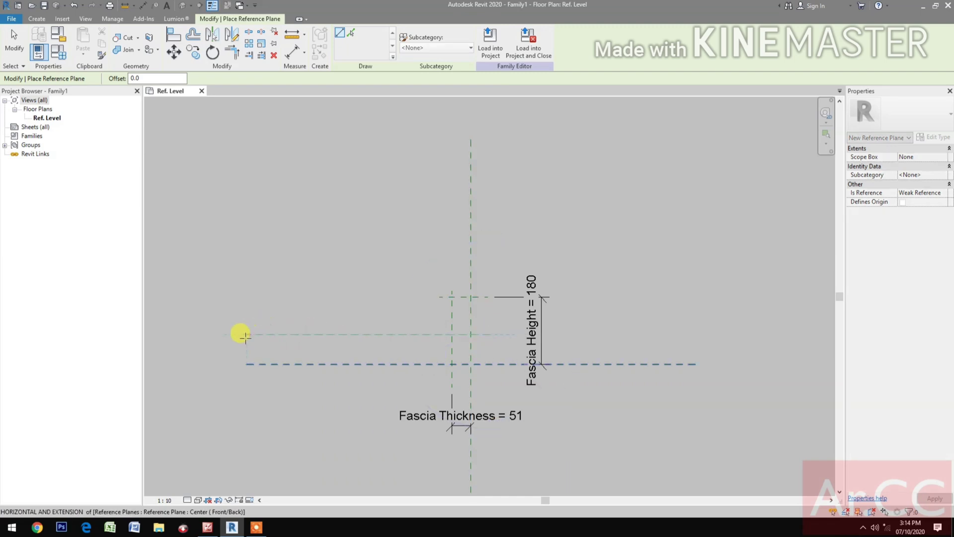
left_click(245, 335)
key("d")
key("i")
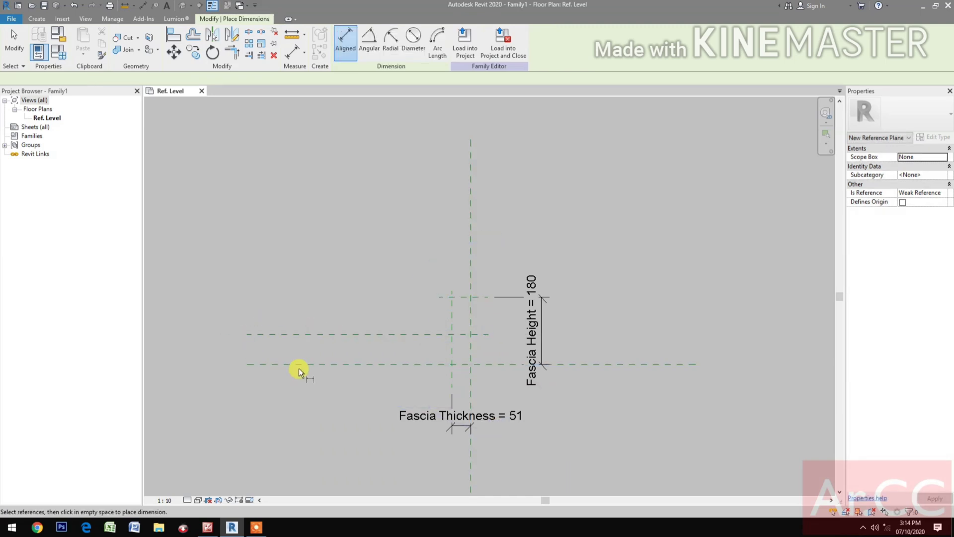
left_click(299, 365)
left_click(303, 334)
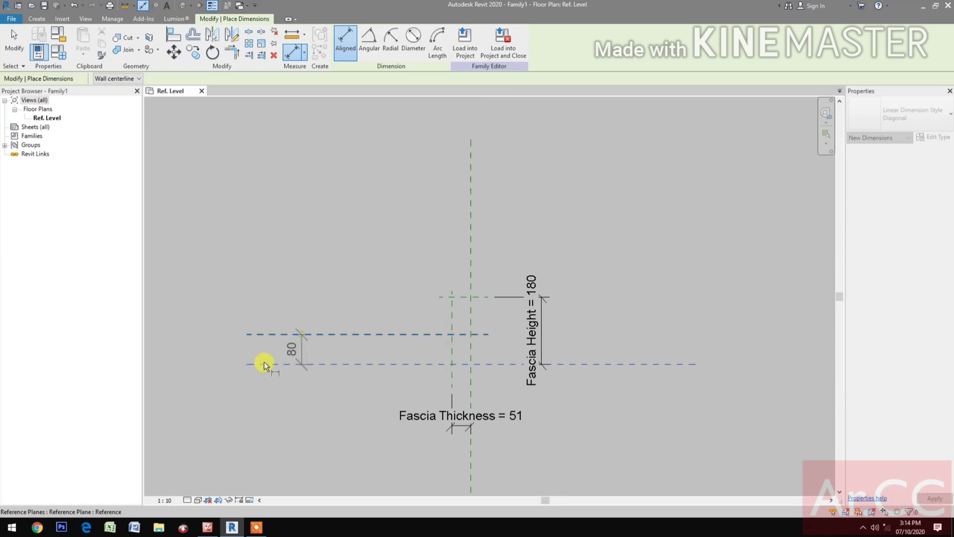
left_click(218, 383)
middle_click_drag(239, 392, 325, 401)
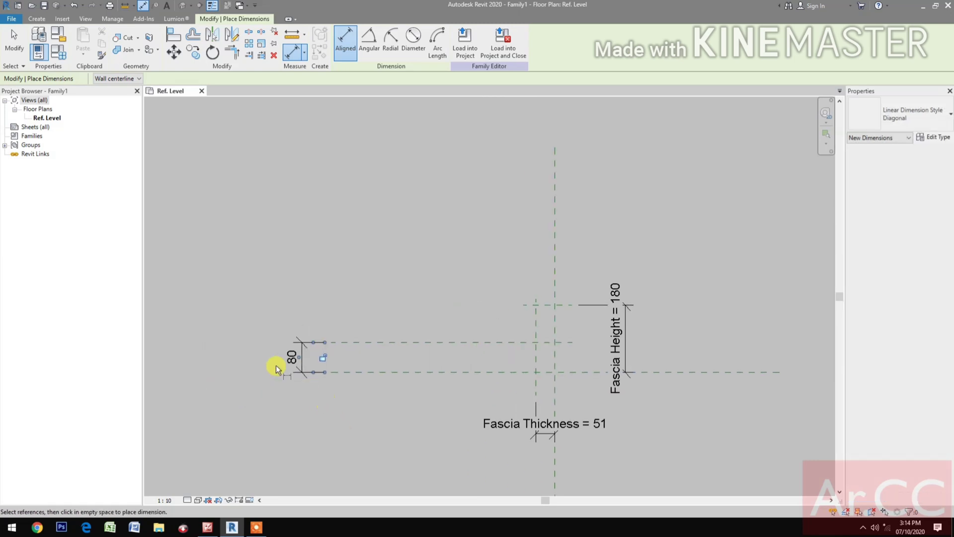
key("Escape")
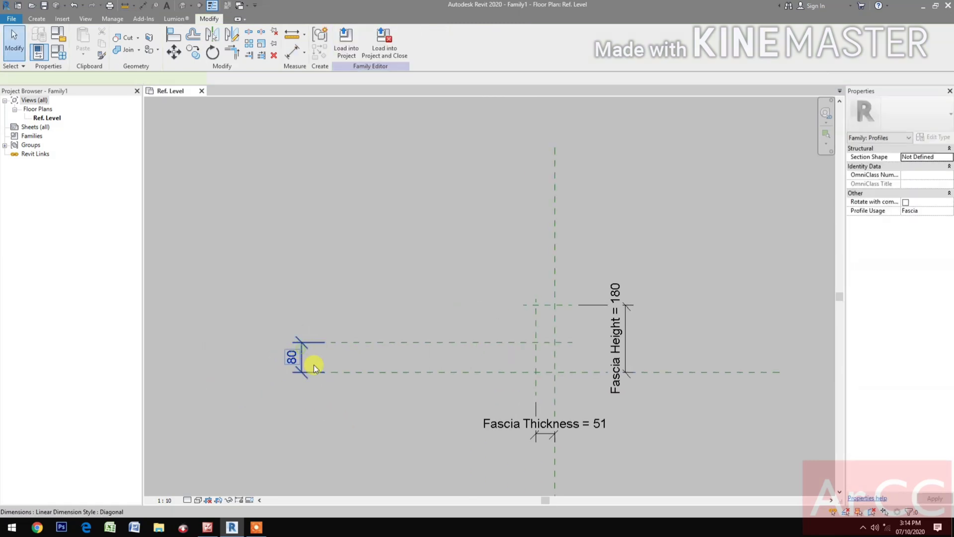
Step: Label the 80 dimension with a new Ceiling Thickness parameter
left_click(314, 365)
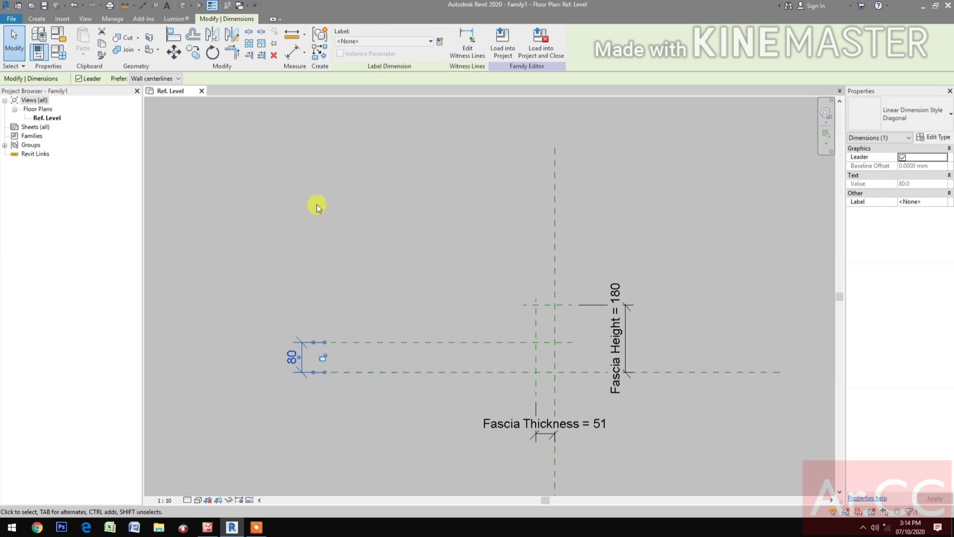
left_click(441, 42)
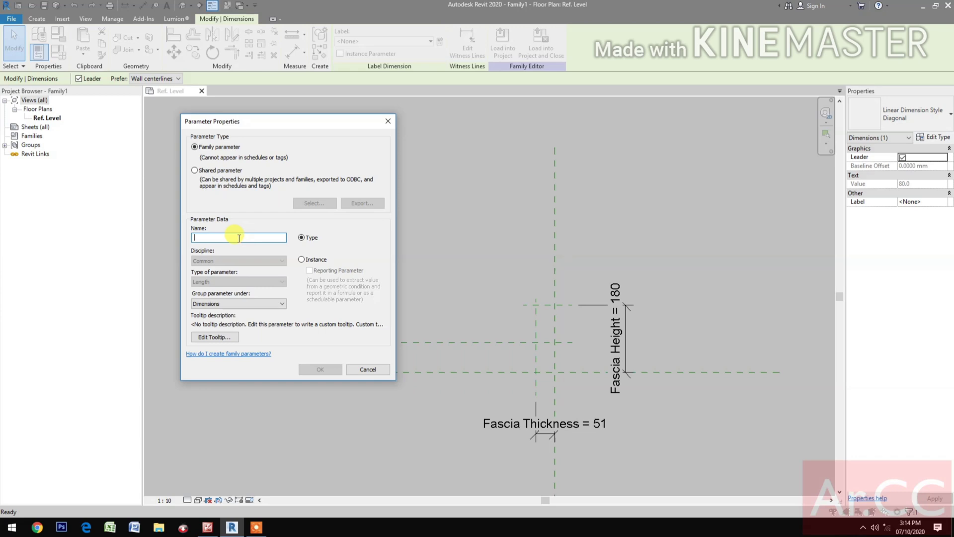
type("Ceiling Thickness")
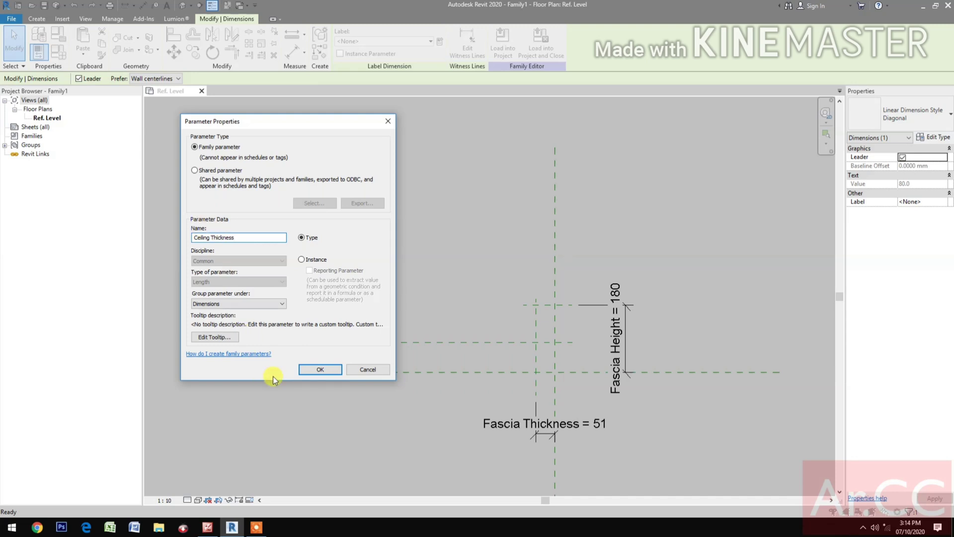
left_click(308, 369)
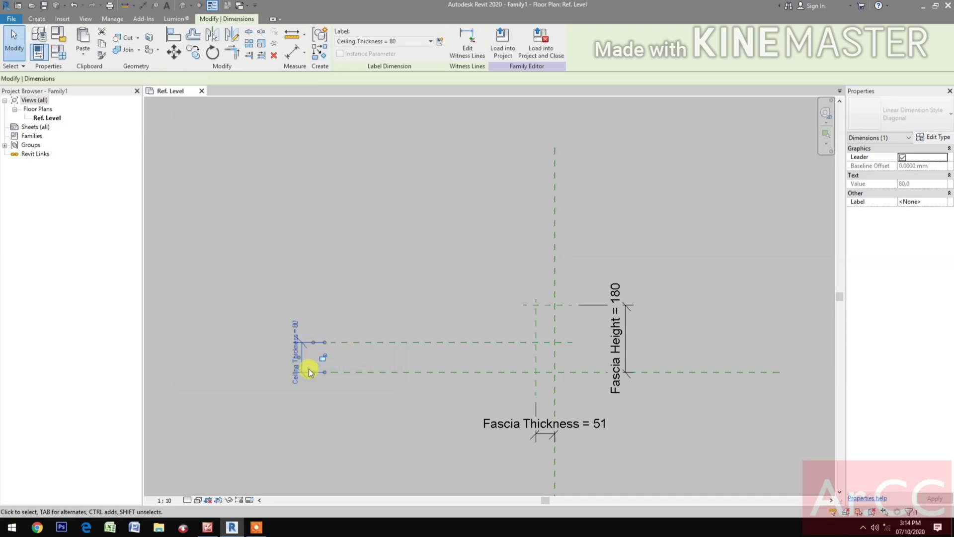
left_click(298, 419)
middle_click_drag(337, 428, 306, 427)
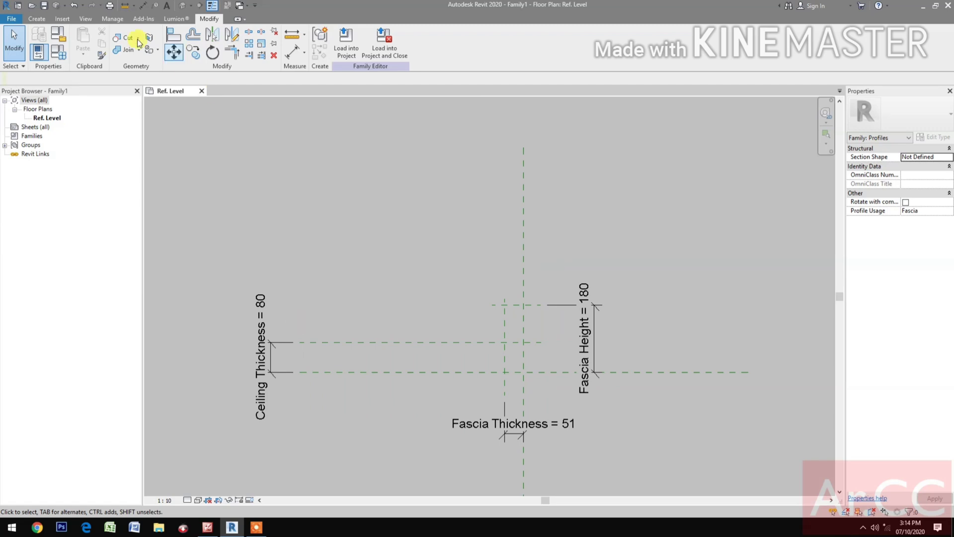
left_click(37, 20)
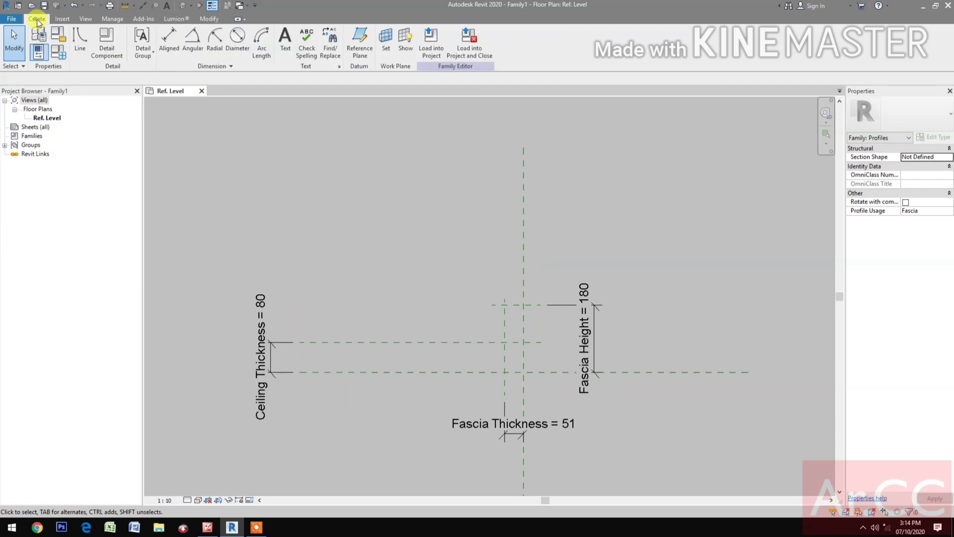
left_click(360, 42)
Step: Draw a vertical reference plane and dimension it 251 left of the centre plane
left_click(429, 165)
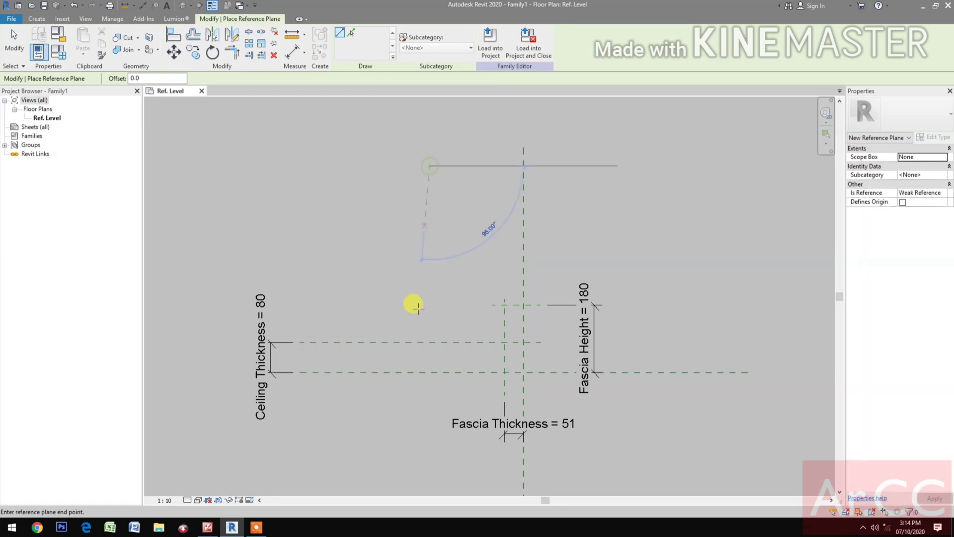
left_click(430, 406)
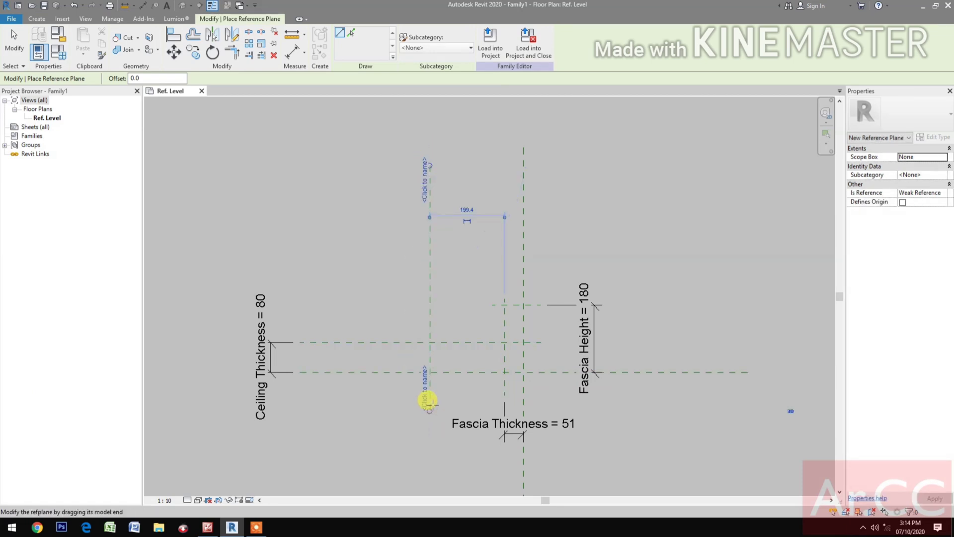
key("d")
key("i")
left_click(430, 247)
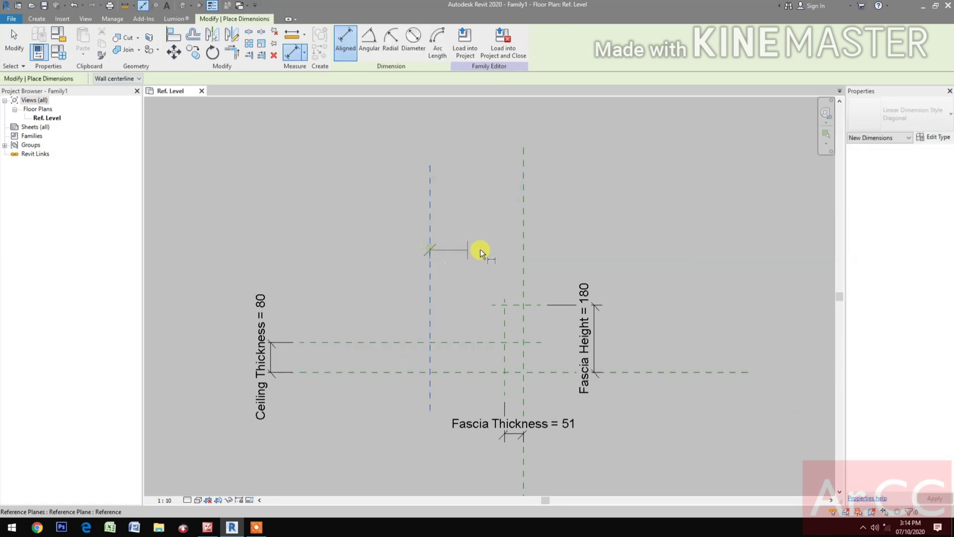
left_click(527, 240)
scroll(523, 274, "down", 3)
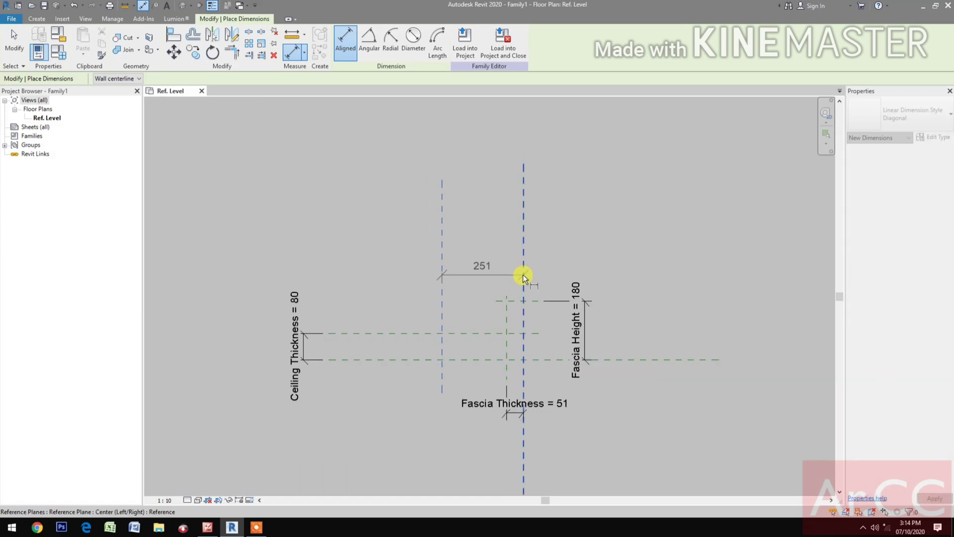
left_click(544, 193)
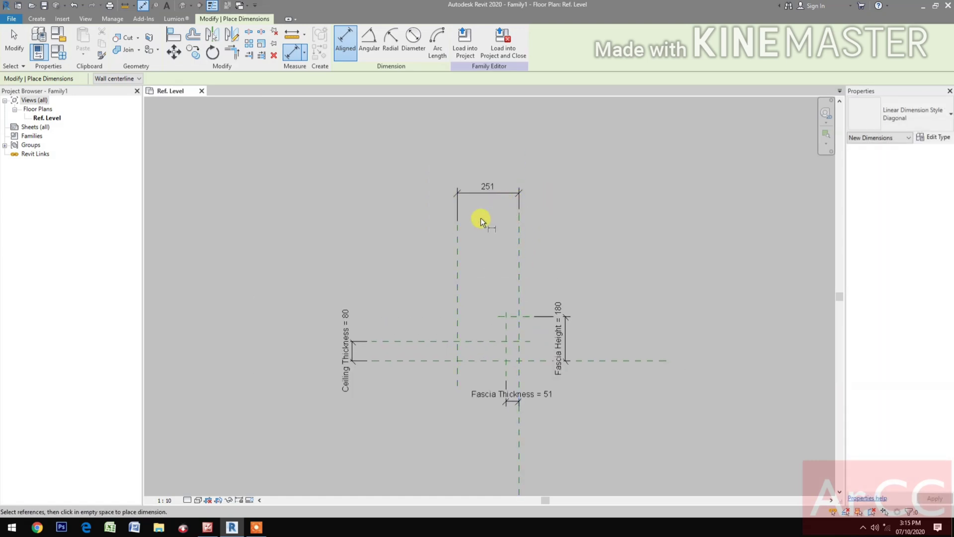
key("Escape")
key("Escape")
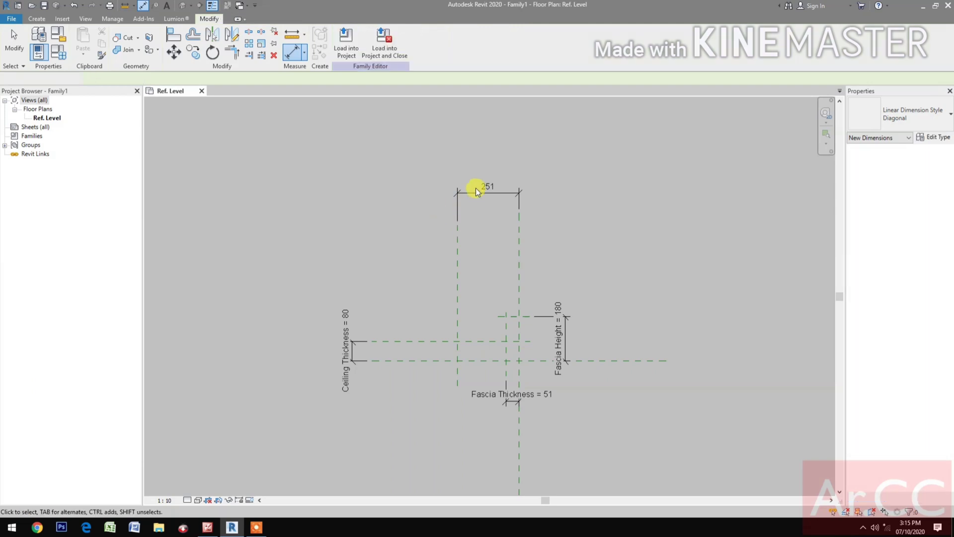
Step: Label the 251 dimension with a new Light Tray Width parameter
left_click(491, 192)
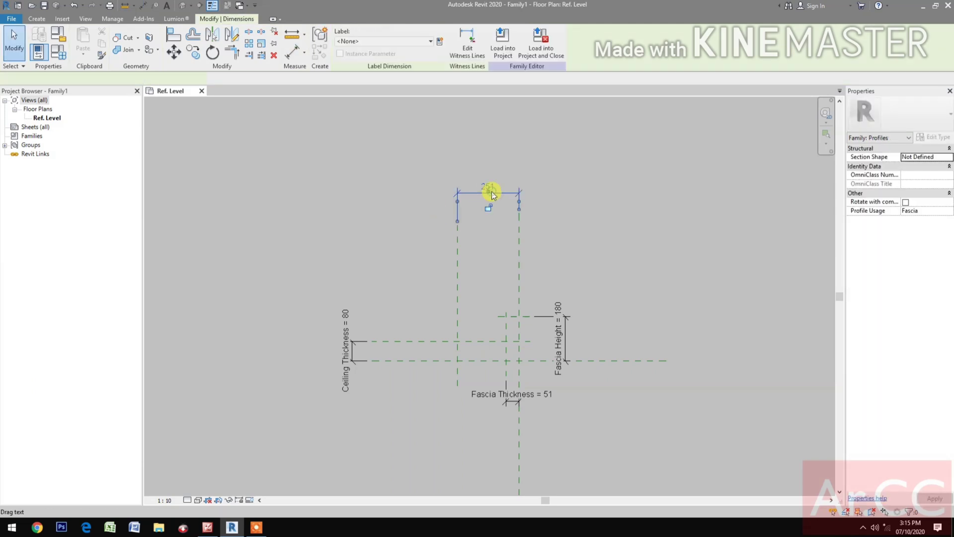
left_click(440, 41)
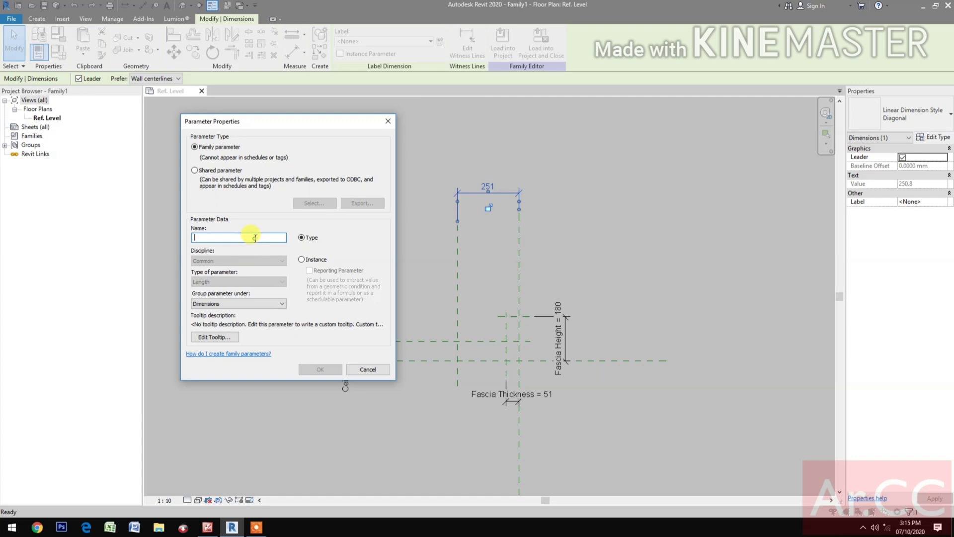
type("Light Tray Width")
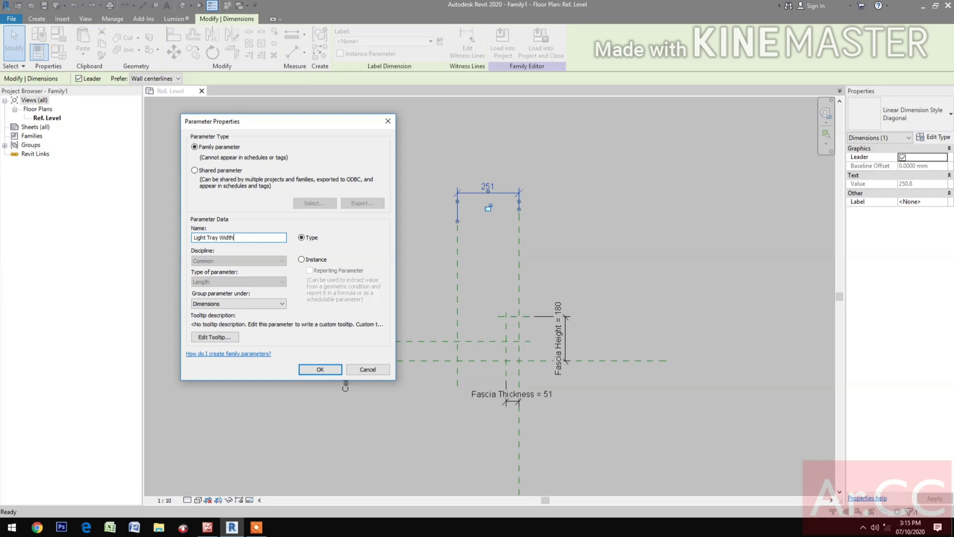
left_click(321, 370)
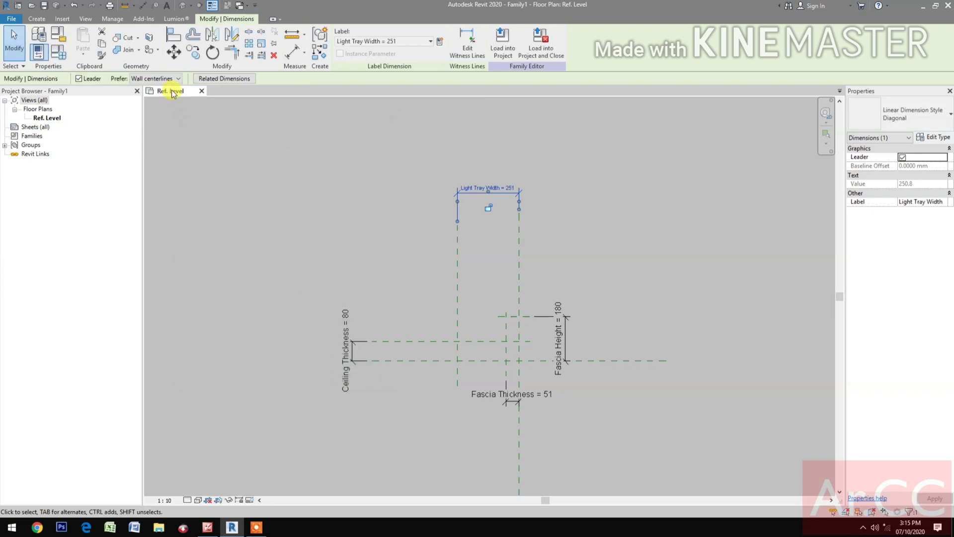
left_click(36, 18)
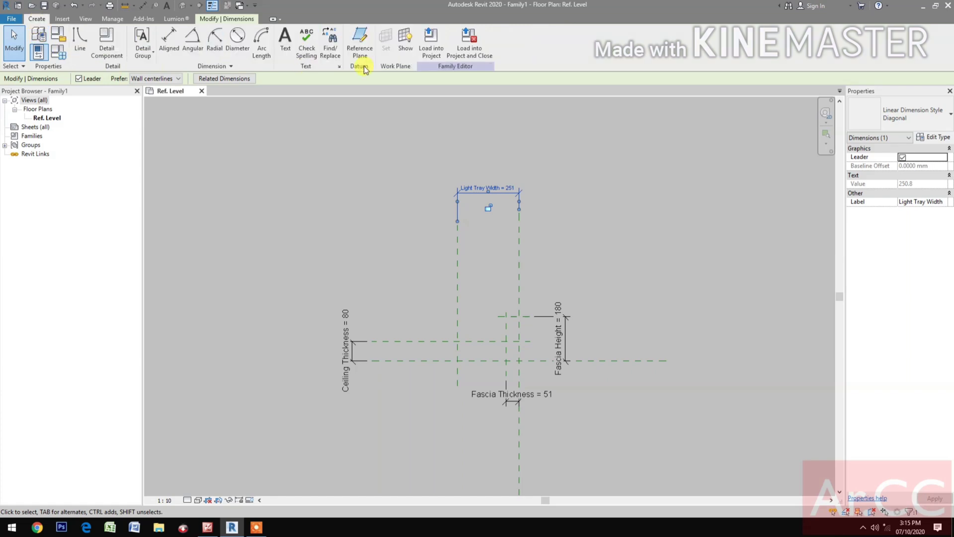
Step: Draw another vertical reference plane further left and dimension it to the tray's left plane
left_click(362, 52)
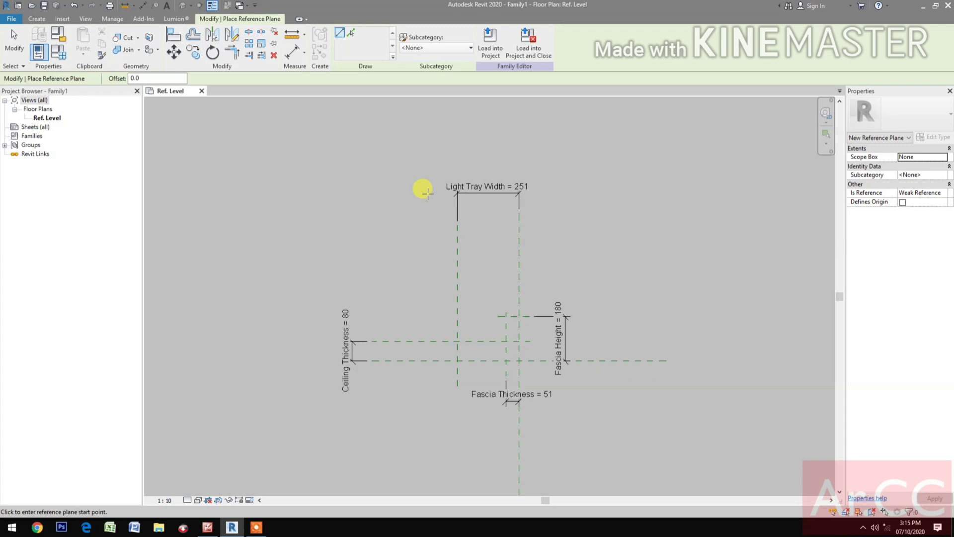
left_click(427, 224)
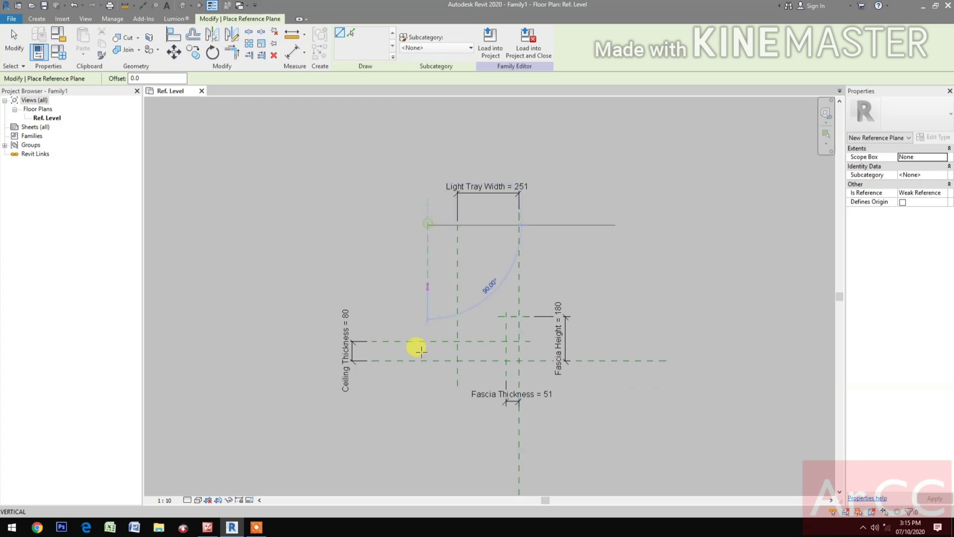
left_click(426, 393)
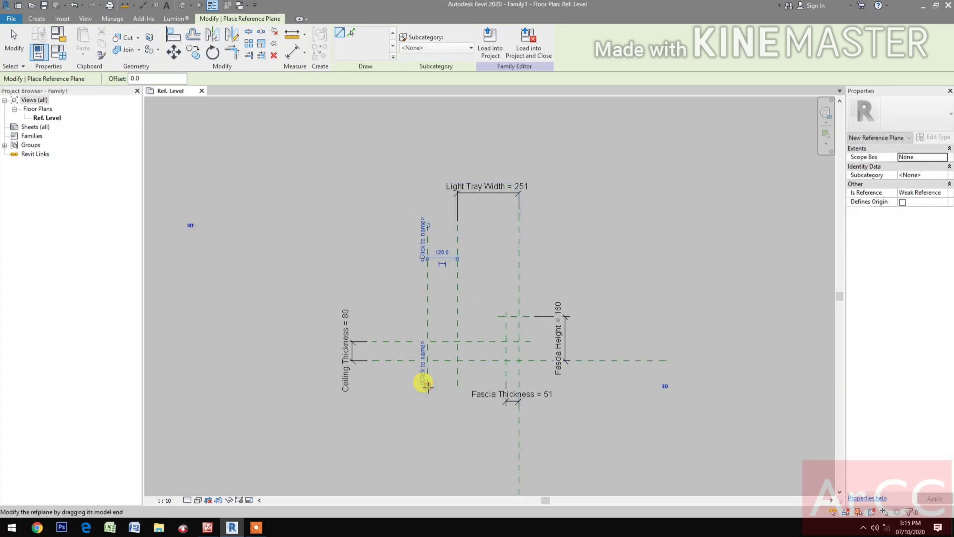
key("d")
key("i")
left_click(448, 260)
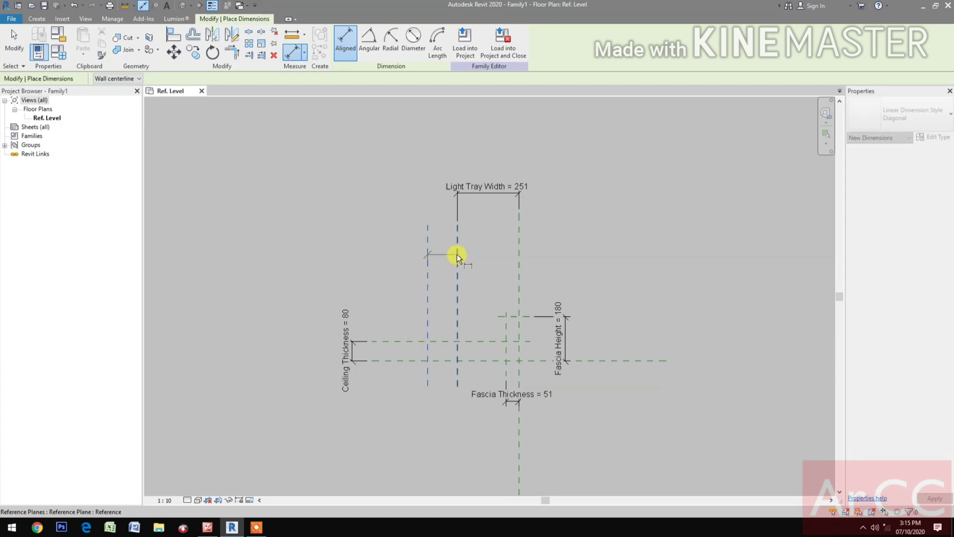
left_click(457, 255)
left_click(468, 168)
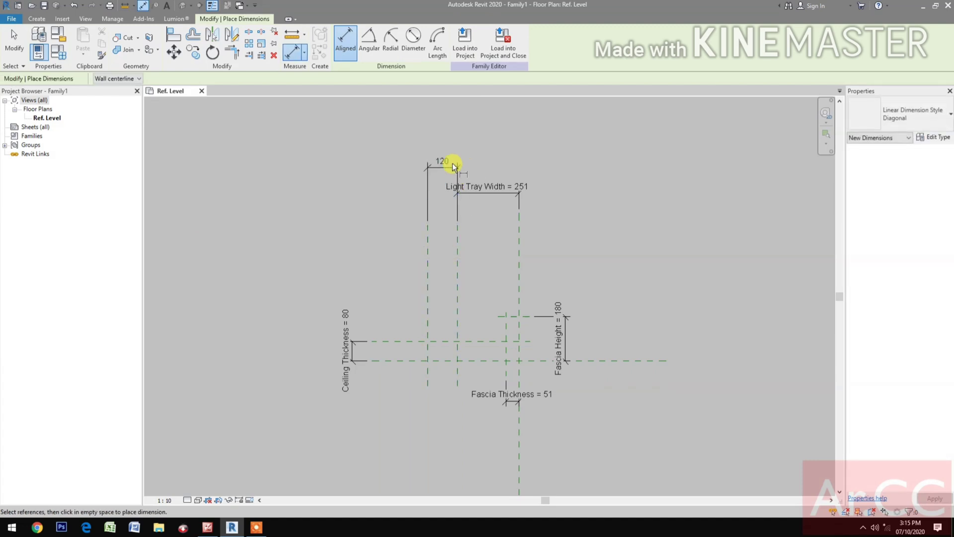
key("Escape")
key("Escape")
Step: Label that dimension with the existing Ceiling Thickness parameter
left_click(452, 163)
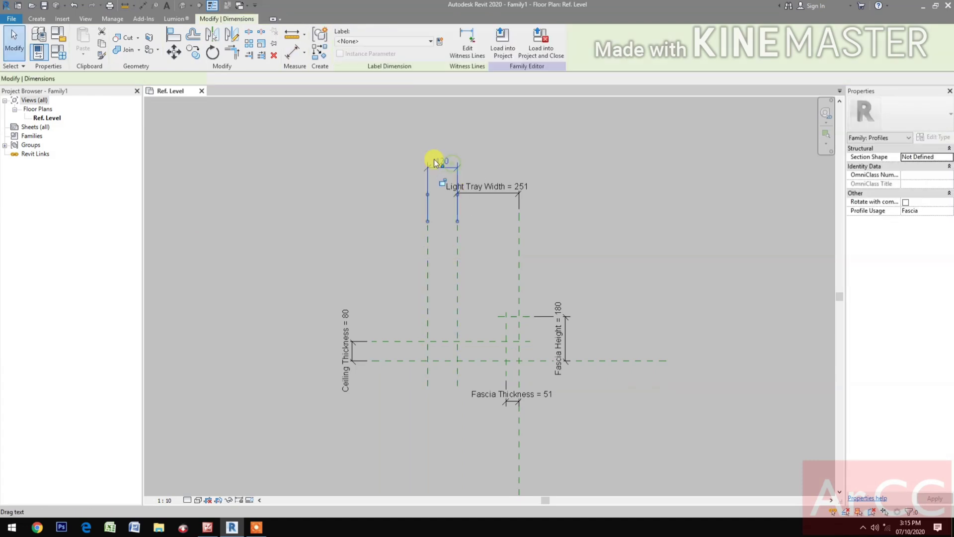
left_click(402, 45)
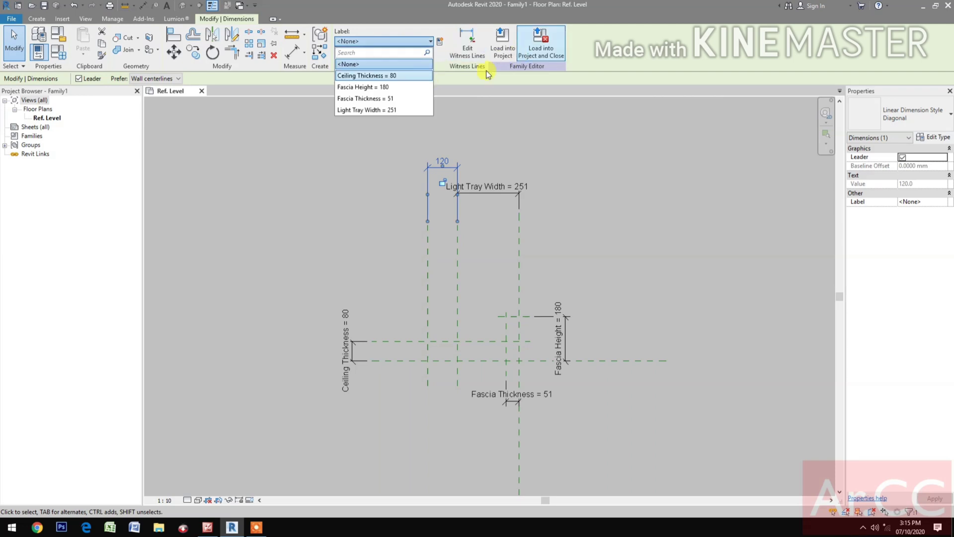
left_click(372, 77)
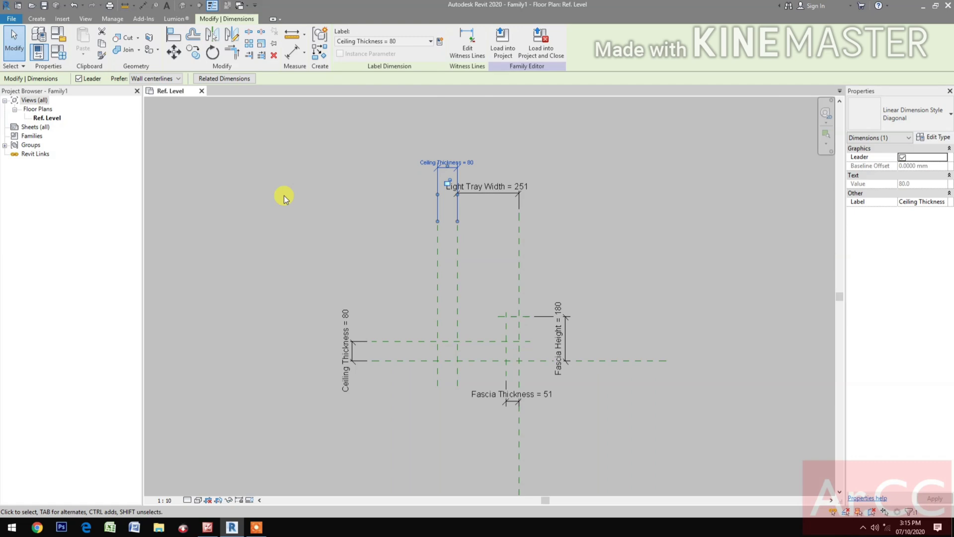
left_click(285, 195)
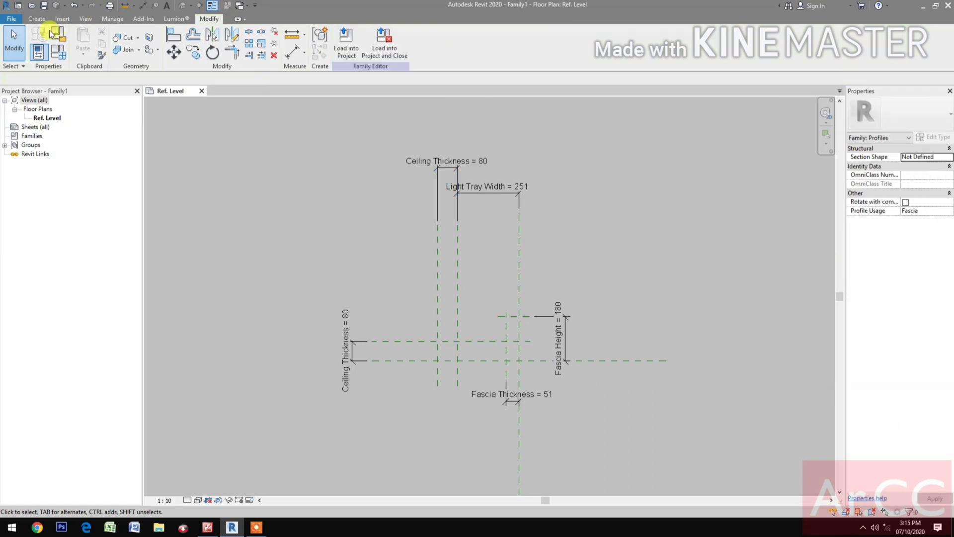
Step: Draw a horizontal reference plane and dimension it 405 above the ceiling plane
left_click(37, 19)
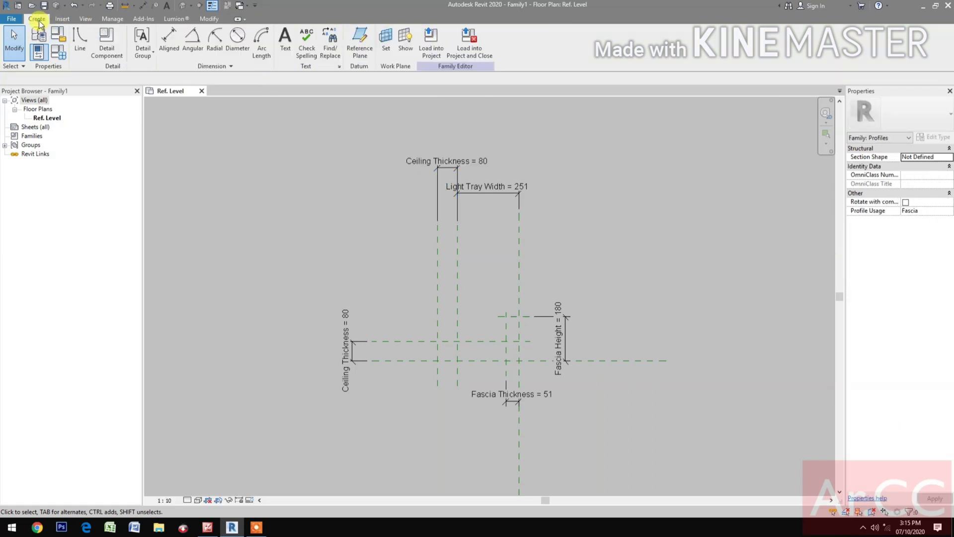
left_click(356, 48)
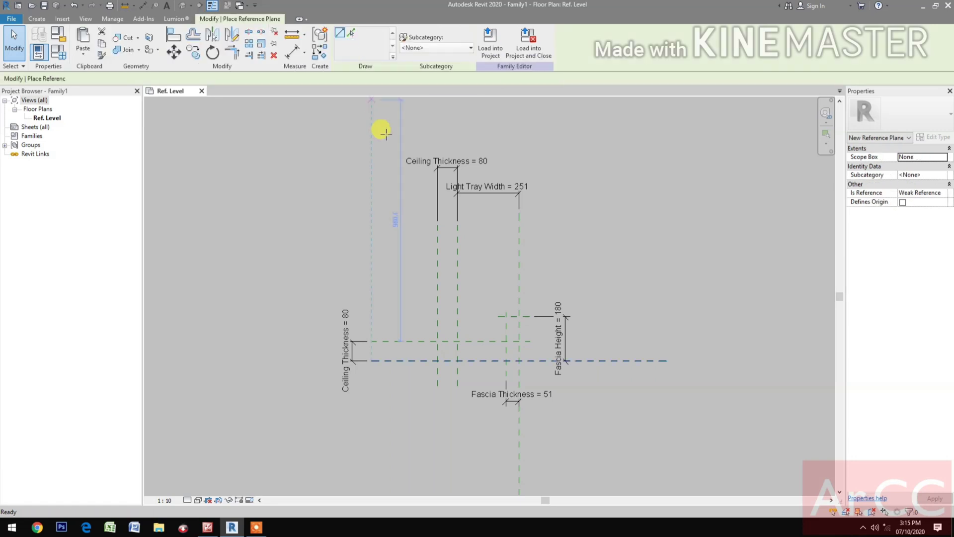
left_click(462, 239)
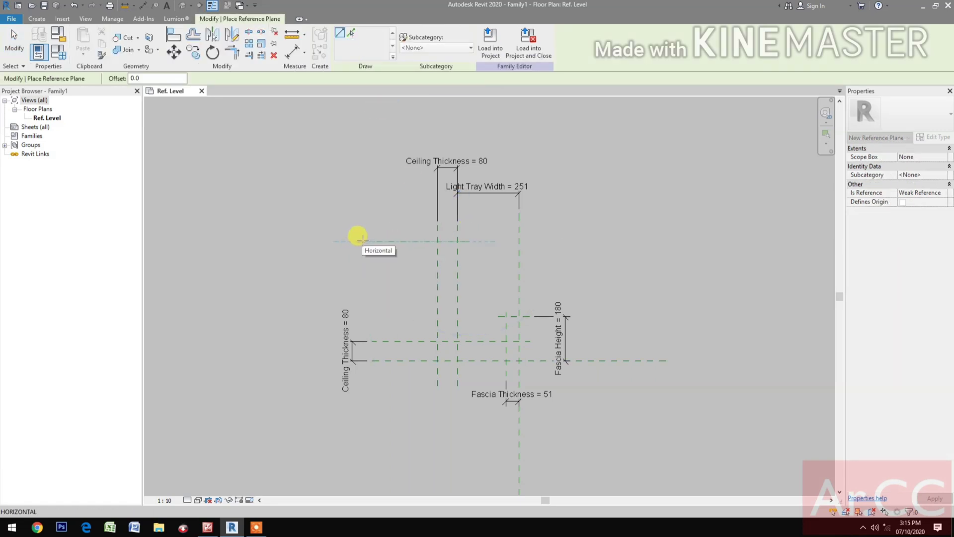
left_click(369, 241)
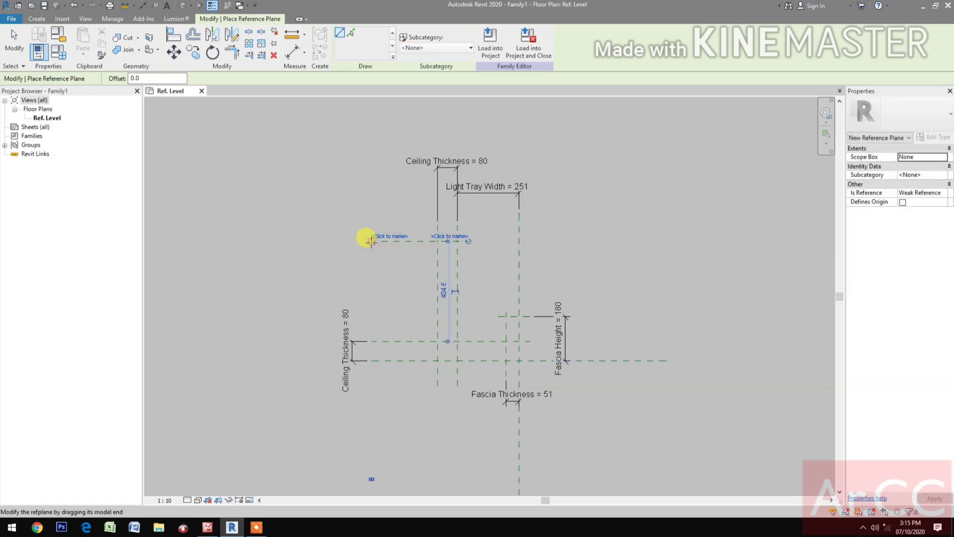
key("d")
key("i")
left_click(398, 341)
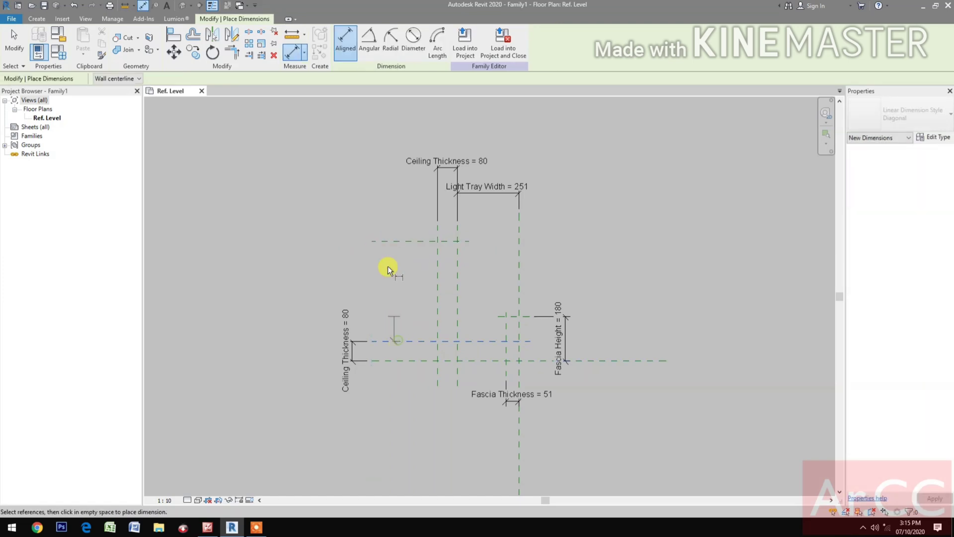
left_click(395, 242)
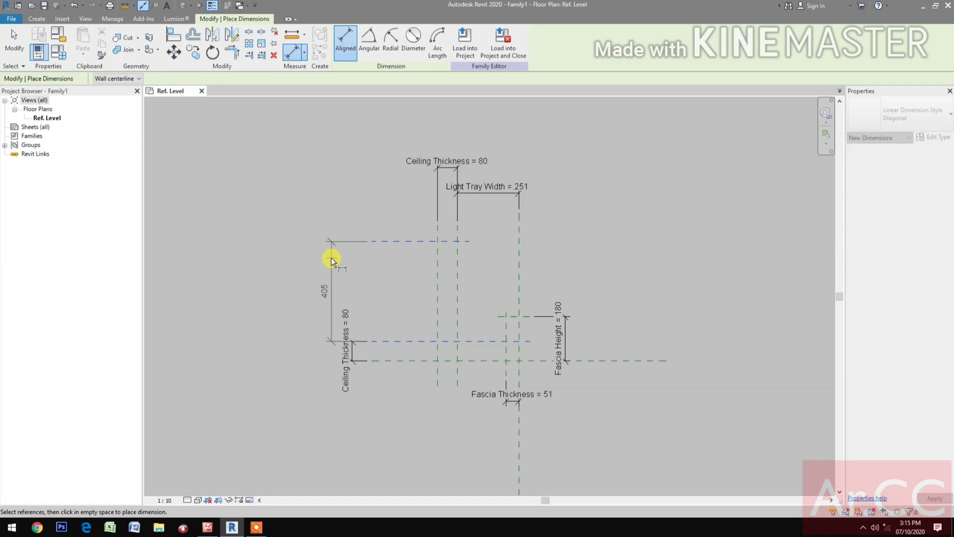
left_click(331, 257)
key("Escape")
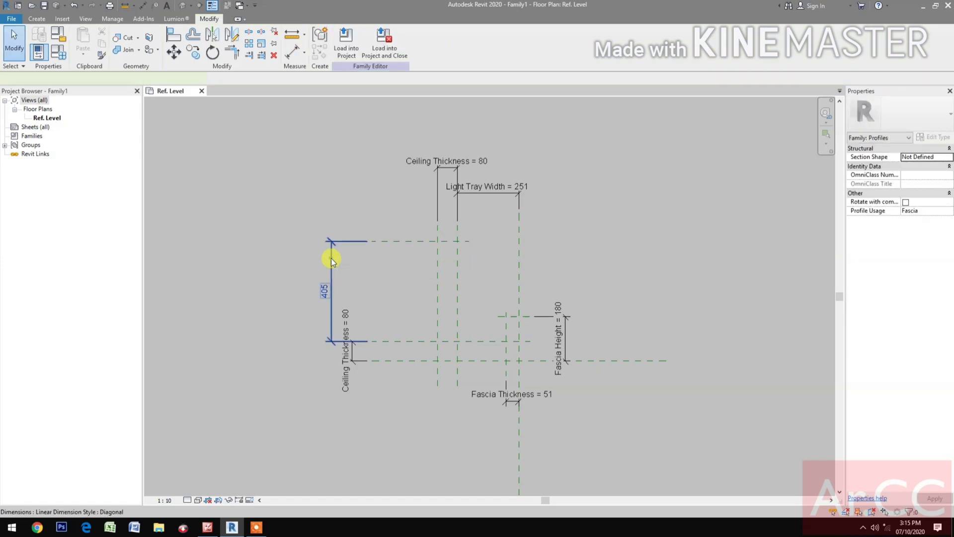
Step: Label the 405 dimension with a new Fascia 2 Height parameter
left_click(331, 258)
left_click(439, 43)
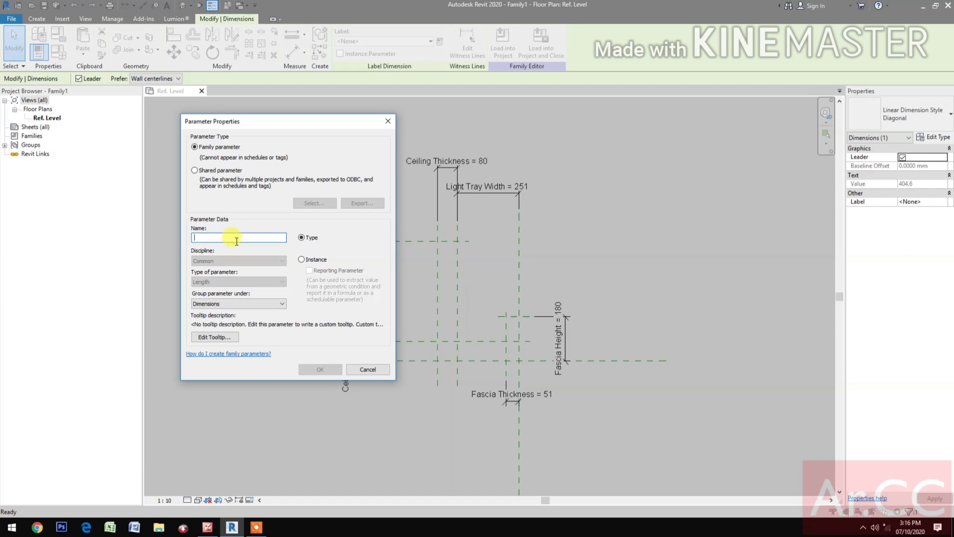
type("Fascia 2 Height")
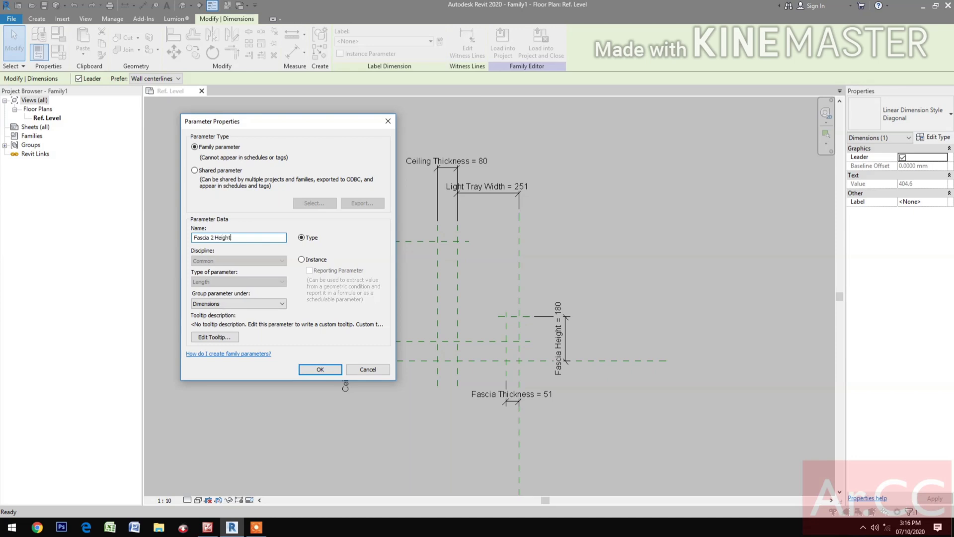
left_click(319, 369)
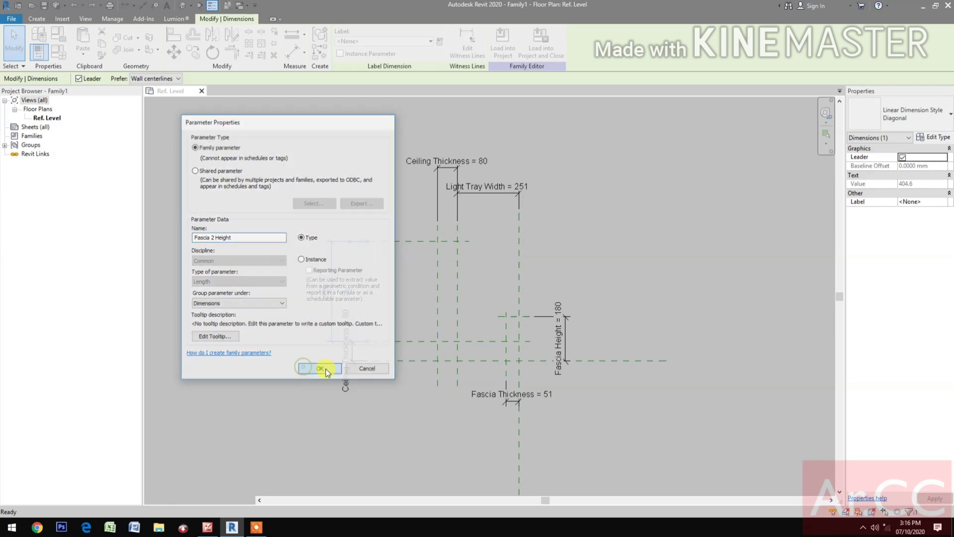
left_click(281, 386)
middle_click_drag(325, 441, 415, 437)
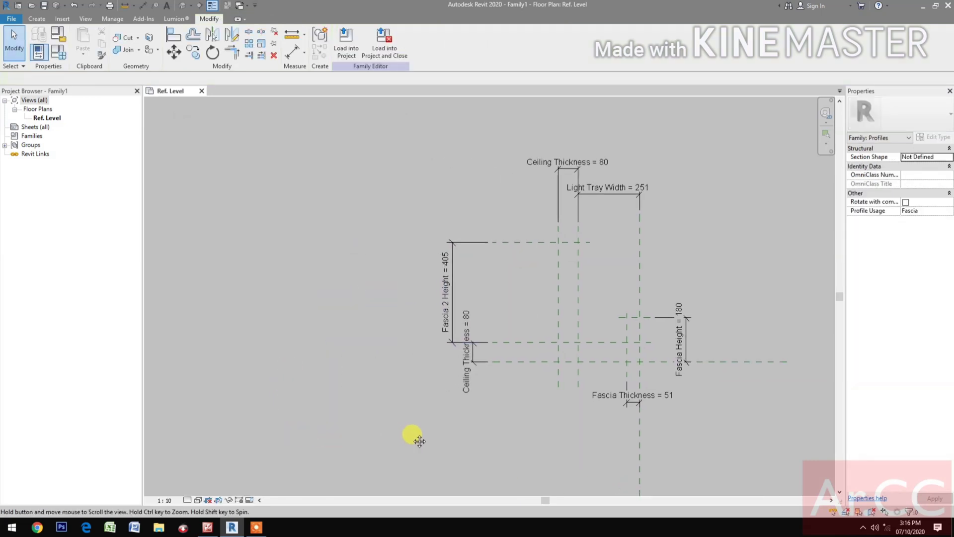
Step: In Family Types, set Ceiling Thickness 60, Fascia 2 Height 400, Fascia Height 150
left_click(61, 56)
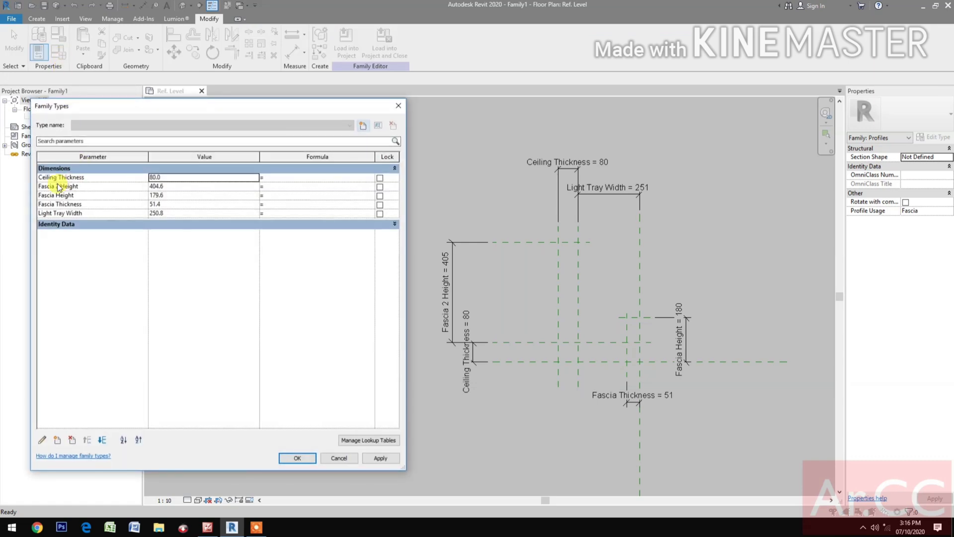
left_click(201, 178)
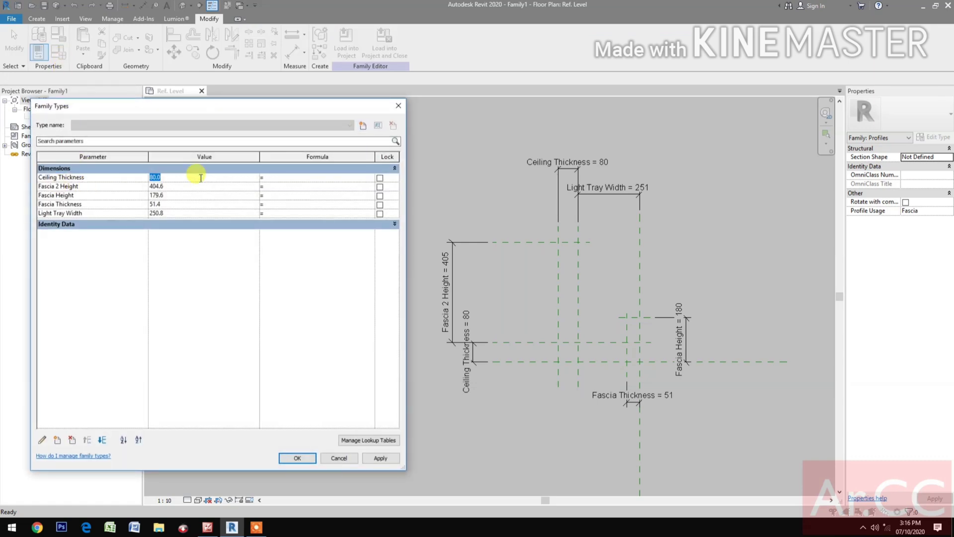
left_click(379, 457)
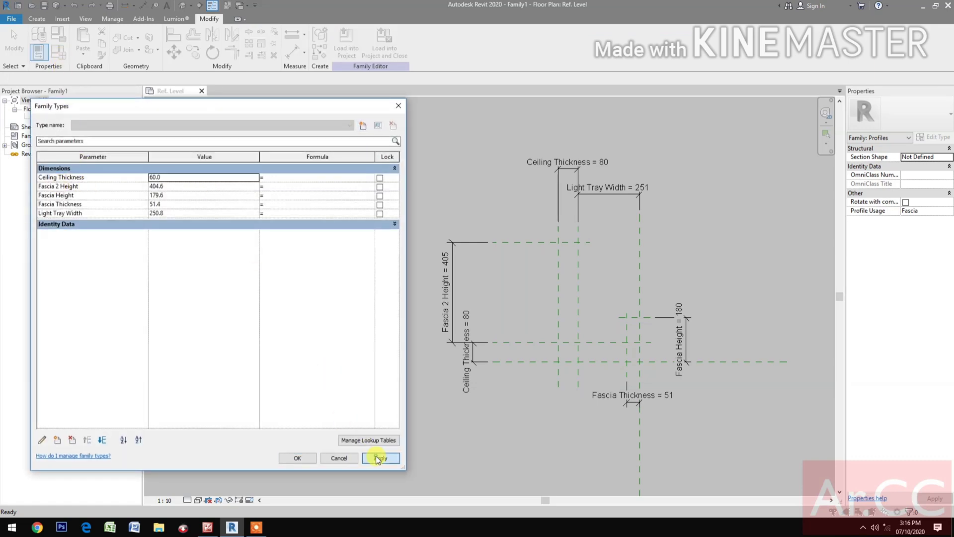
left_click(182, 188)
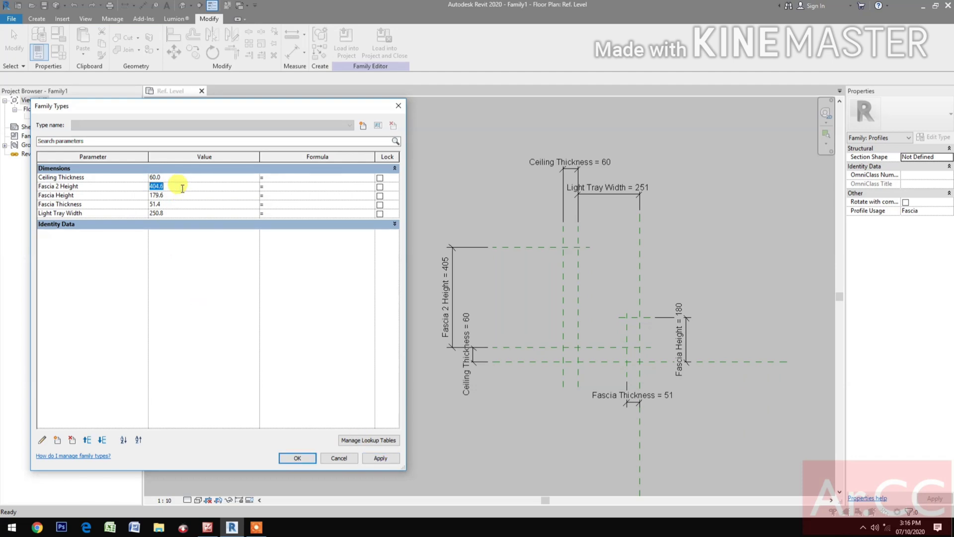
type("400")
left_click(379, 460)
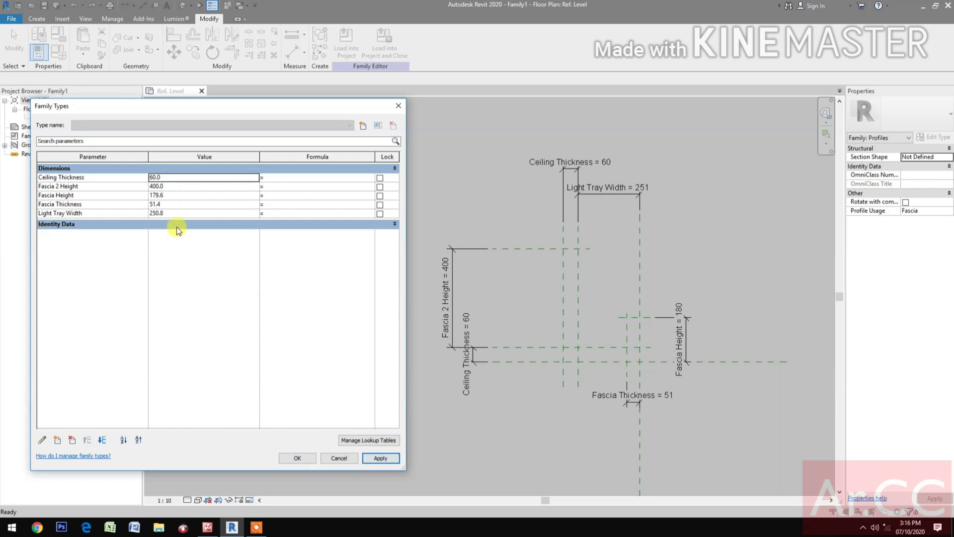
left_click(191, 197)
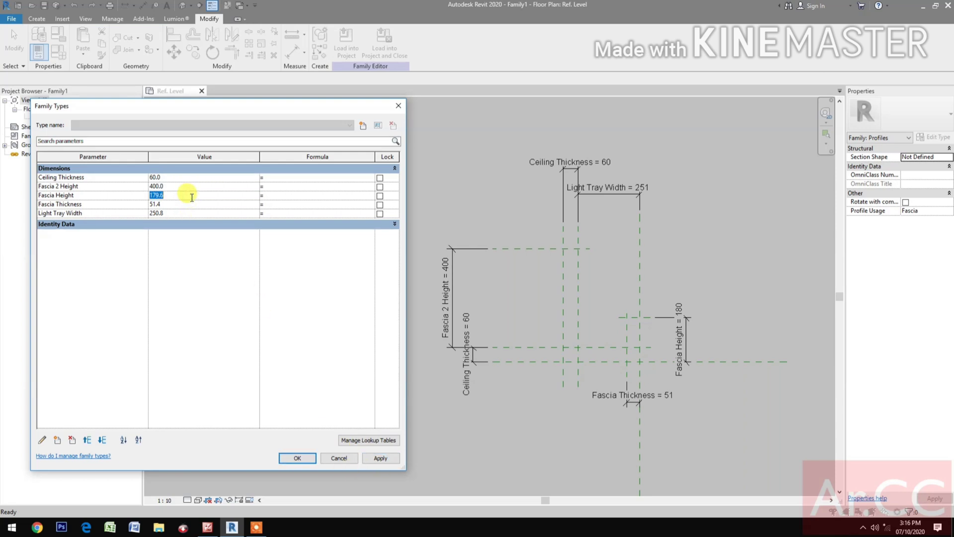
type("150")
left_click(381, 459)
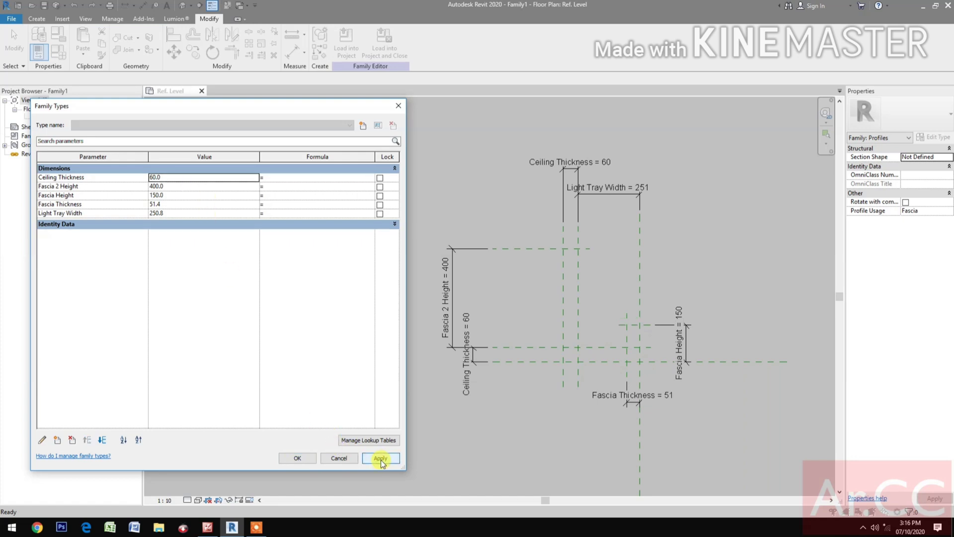
Step: Set Fascia Thickness 20 and Light Tray Width 150, then accept the changes
left_click(190, 203)
type("2")
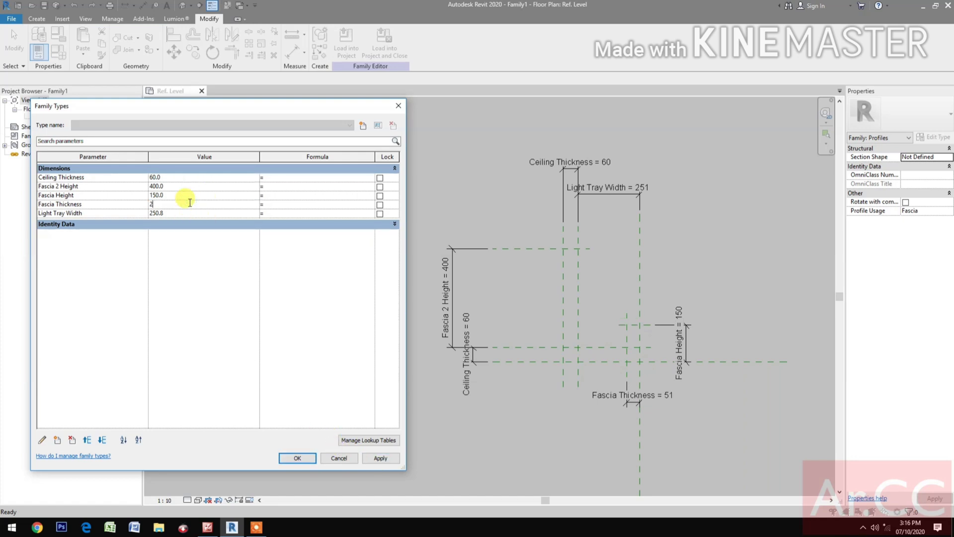
type("0")
left_click(368, 458)
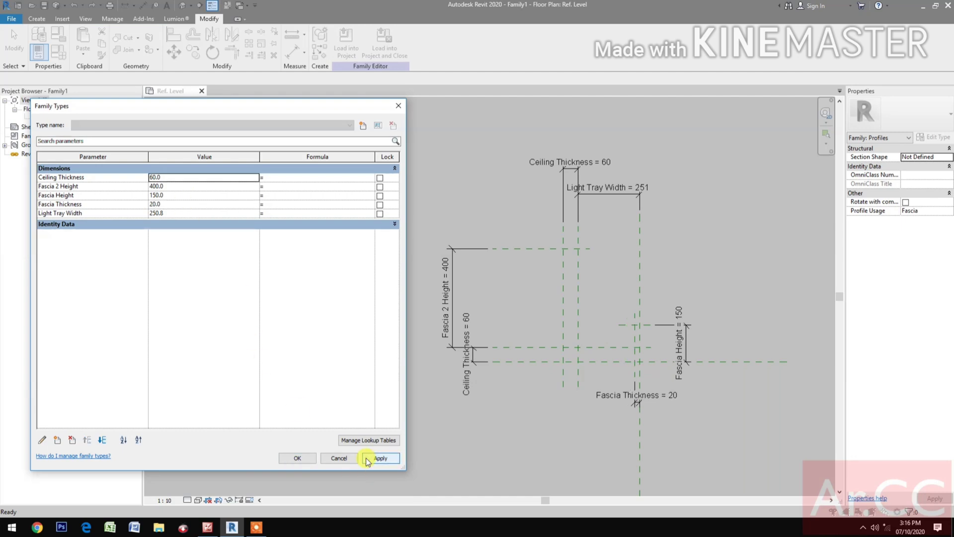
left_click(197, 214)
type("150")
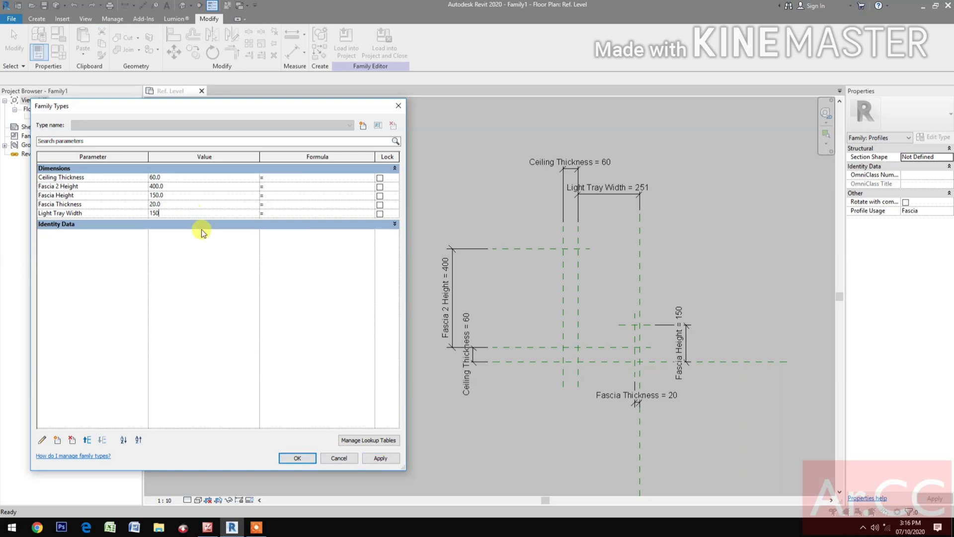
left_click(375, 458)
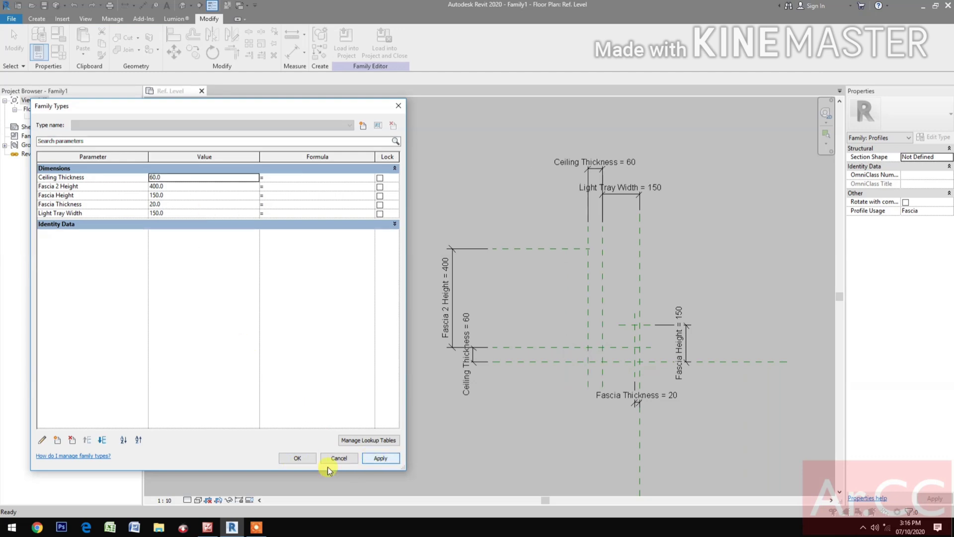
left_click(276, 457)
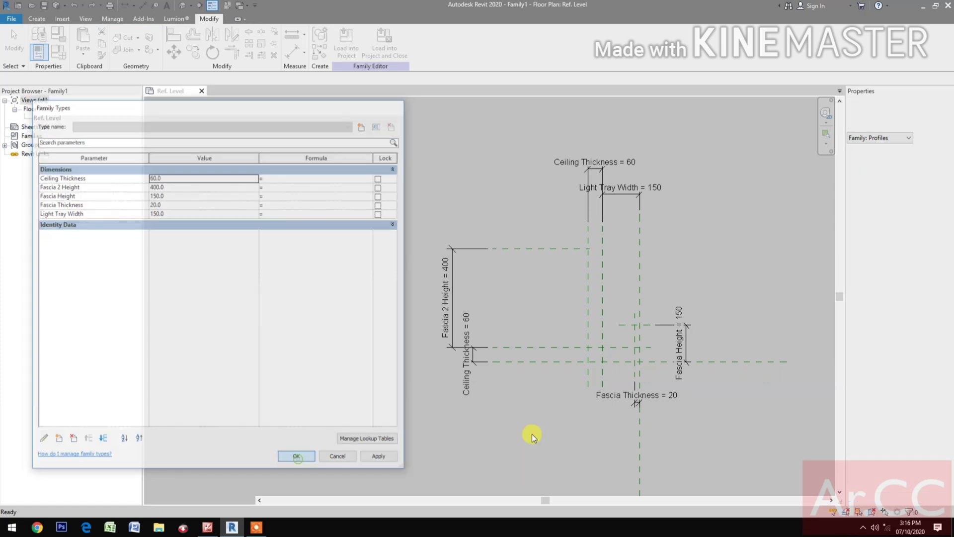
scroll(601, 377, "up", 2)
middle_click_drag(601, 377, 425, 400)
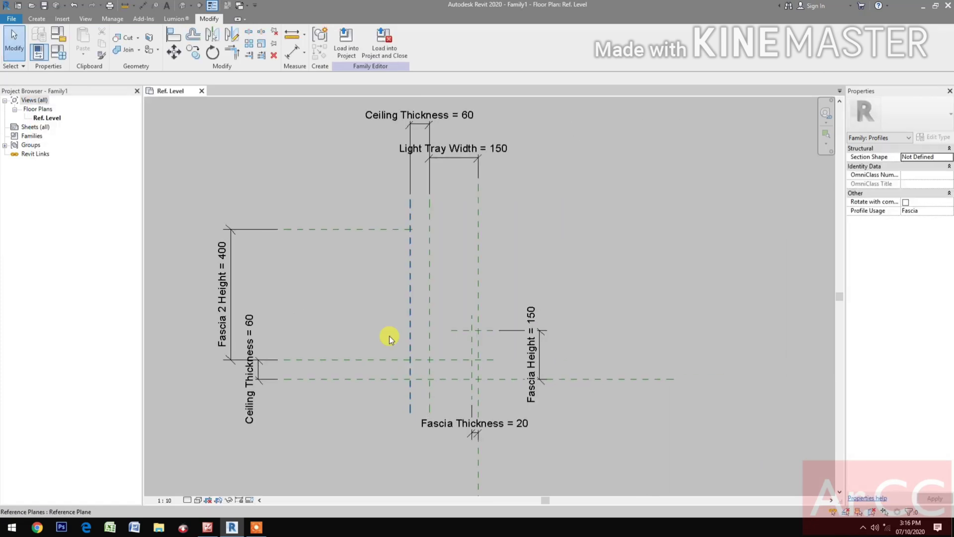
left_click(383, 230)
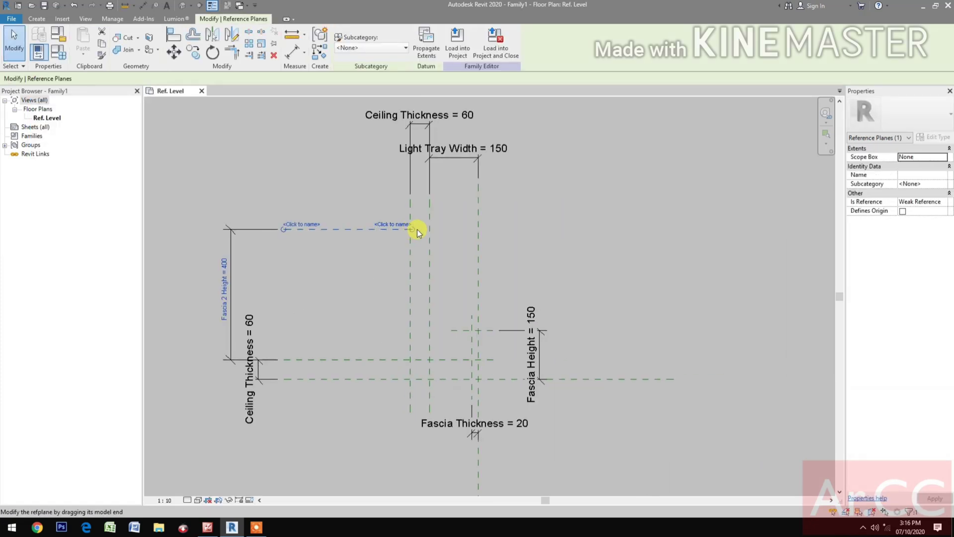
Step: Extend the upper reference plane, then sketch the small fascia rectangle and the tall 85 by 420 rectangle
left_click_drag(417, 229, 445, 229)
left_click(540, 238)
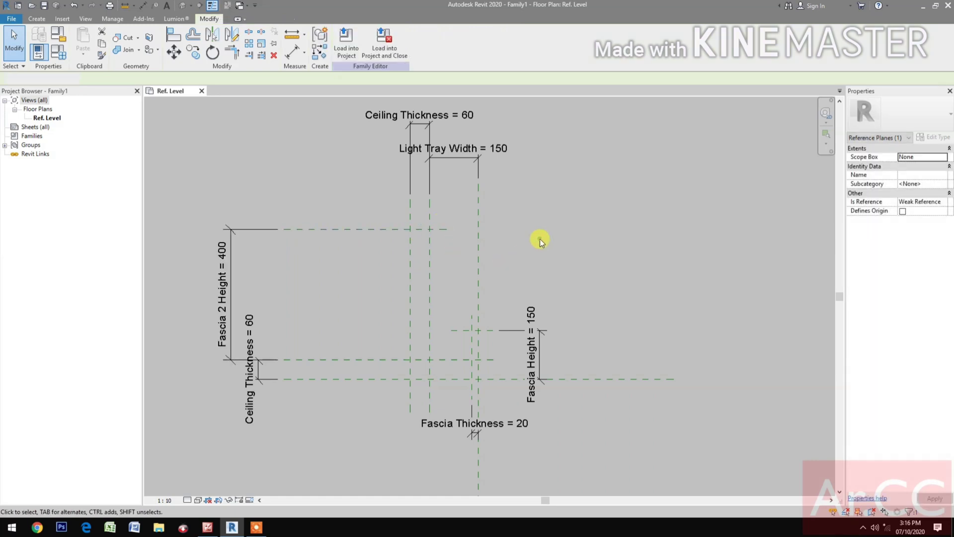
left_click(36, 18)
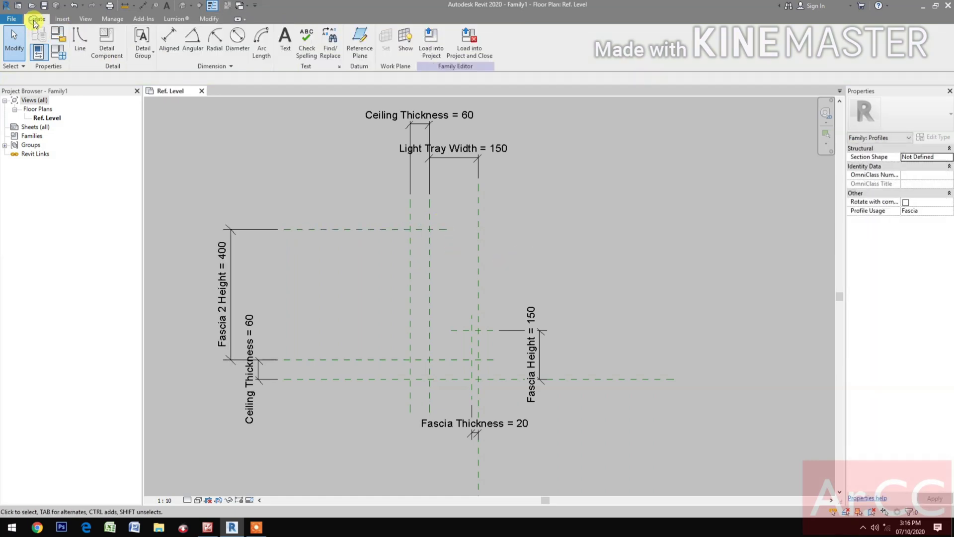
left_click(78, 41)
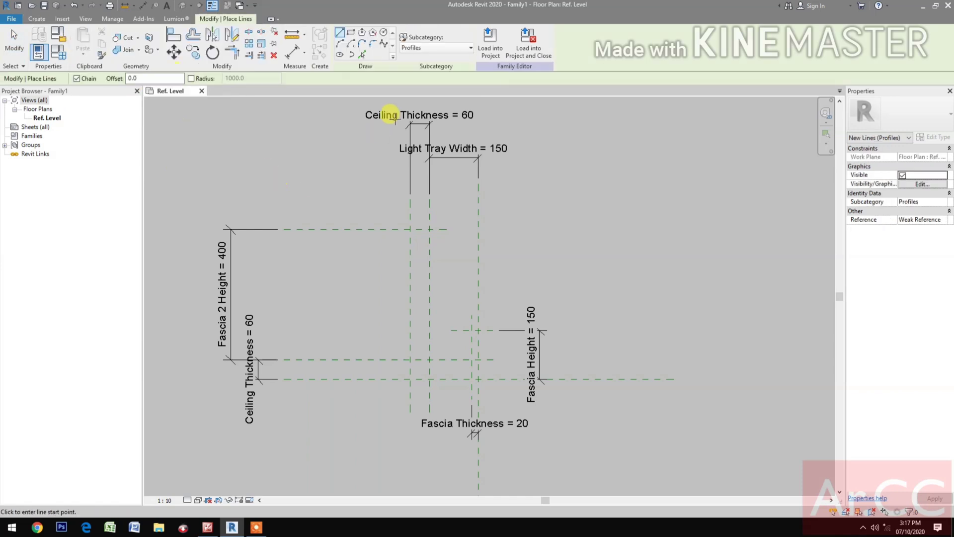
left_click(351, 32)
scroll(480, 362, "up", 3)
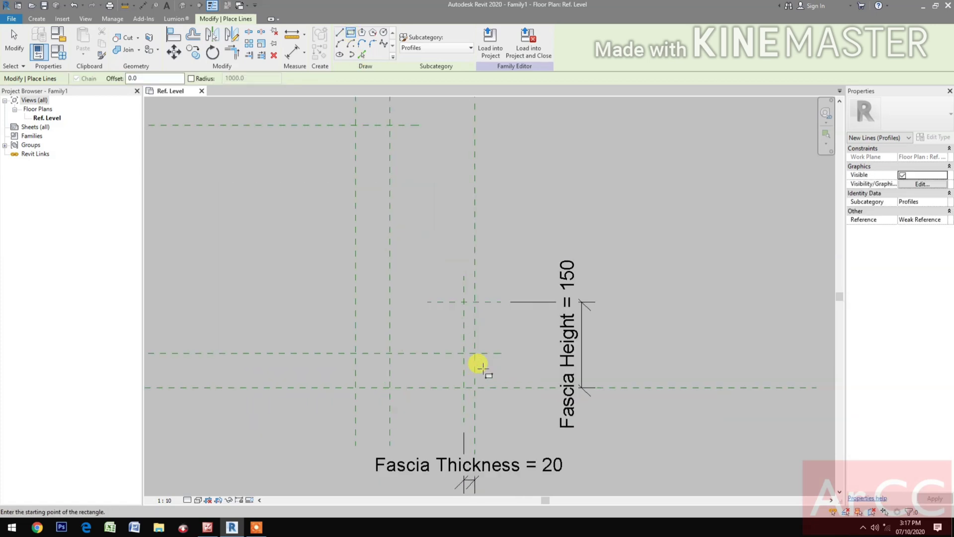
left_click(455, 363)
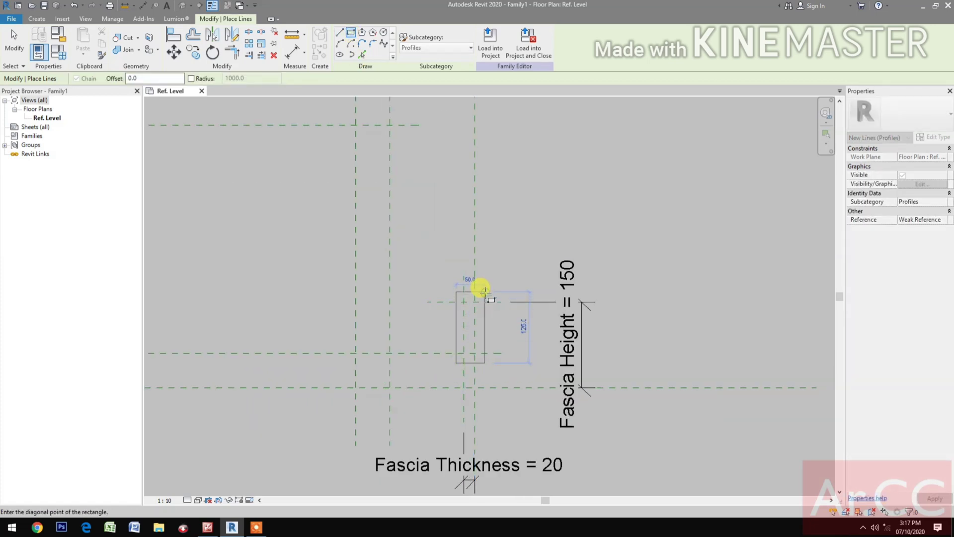
left_click(485, 293)
left_click(346, 358)
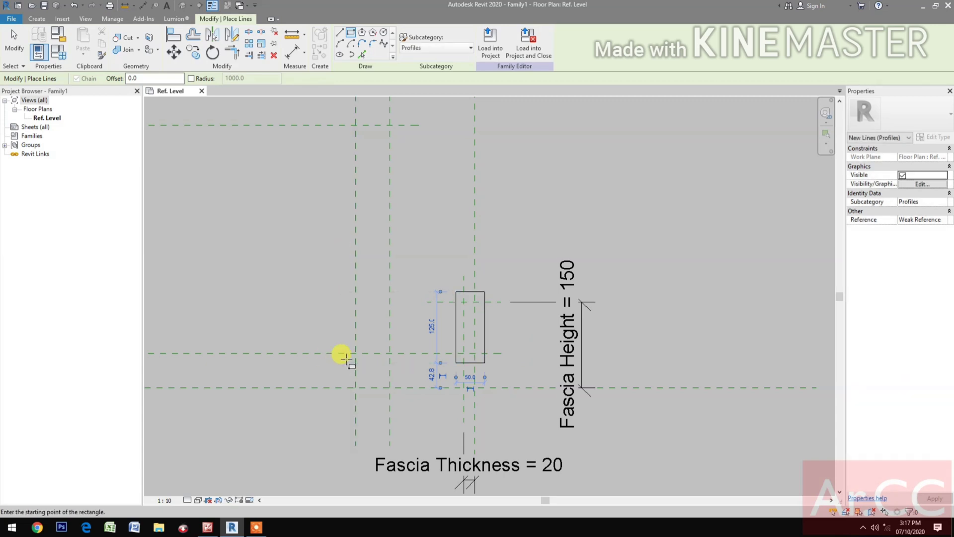
left_click(391, 118)
scroll(497, 308, "down", 2)
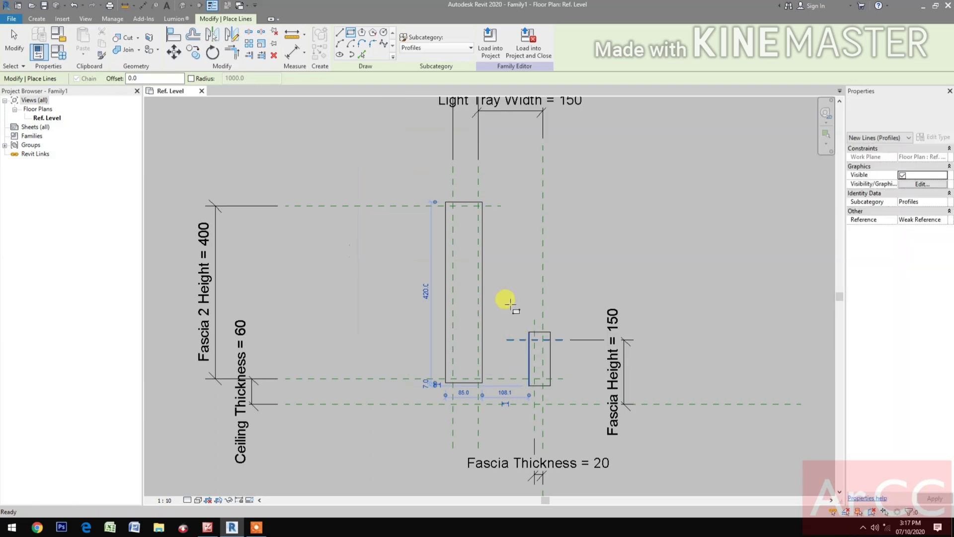
scroll(477, 293, "down", 1)
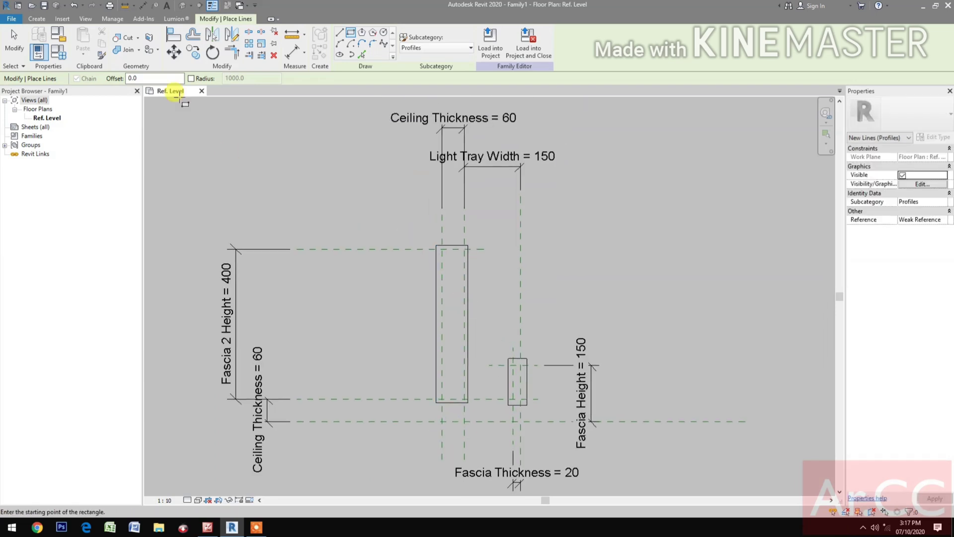
Step: Align both rectangles' bottom edges to the ceiling line plane and the tall rectangle's top to Fascia 2 Height
left_click(171, 39)
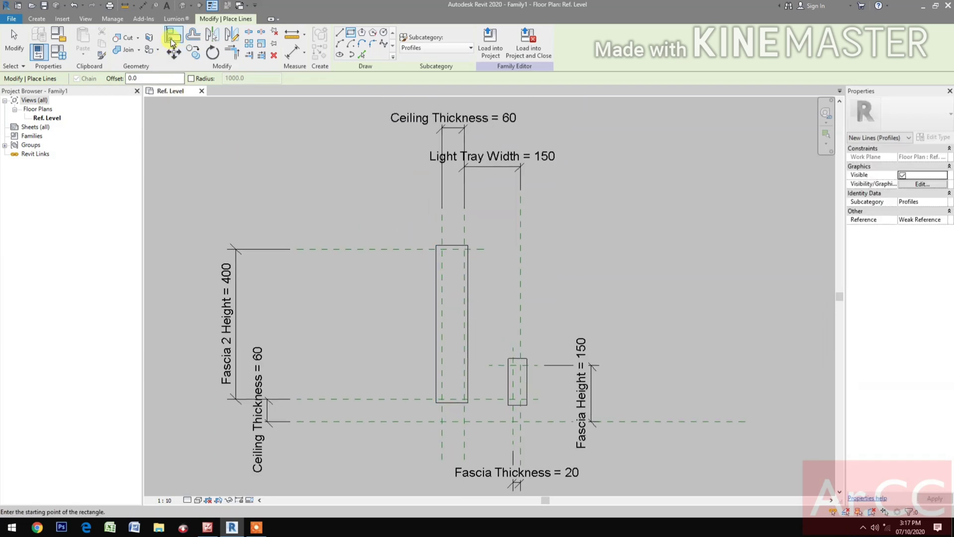
left_click(409, 400)
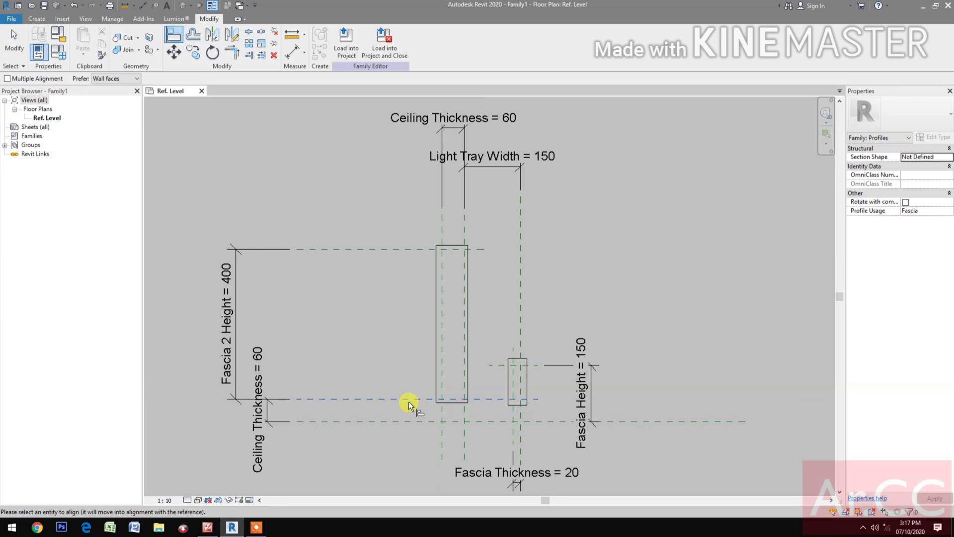
left_click(448, 405)
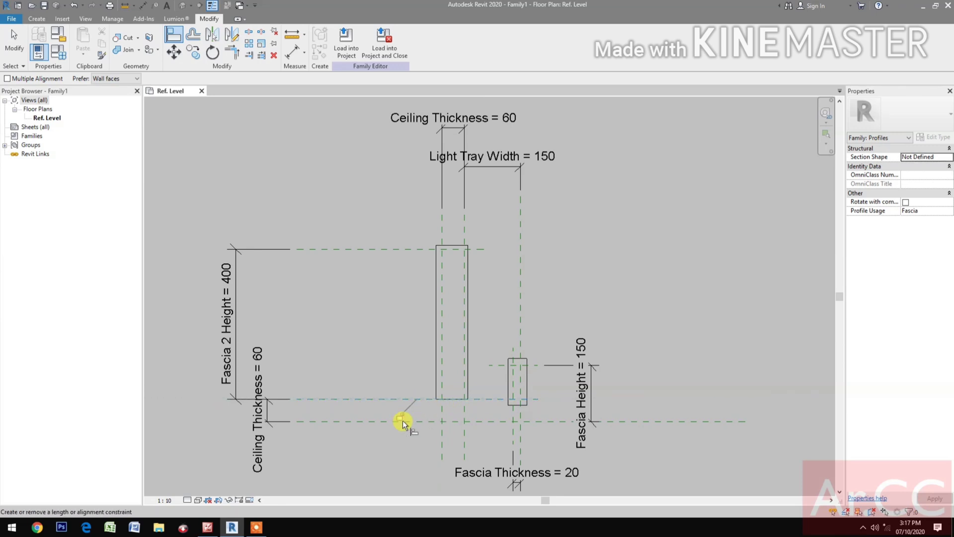
left_click(371, 401)
left_click(518, 404)
left_click(497, 366)
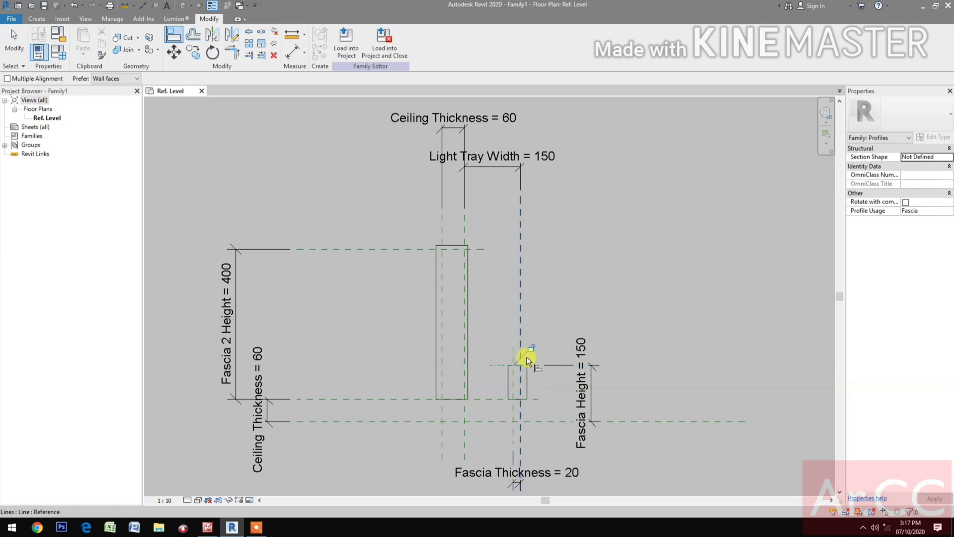
left_click(413, 249)
left_click(451, 245)
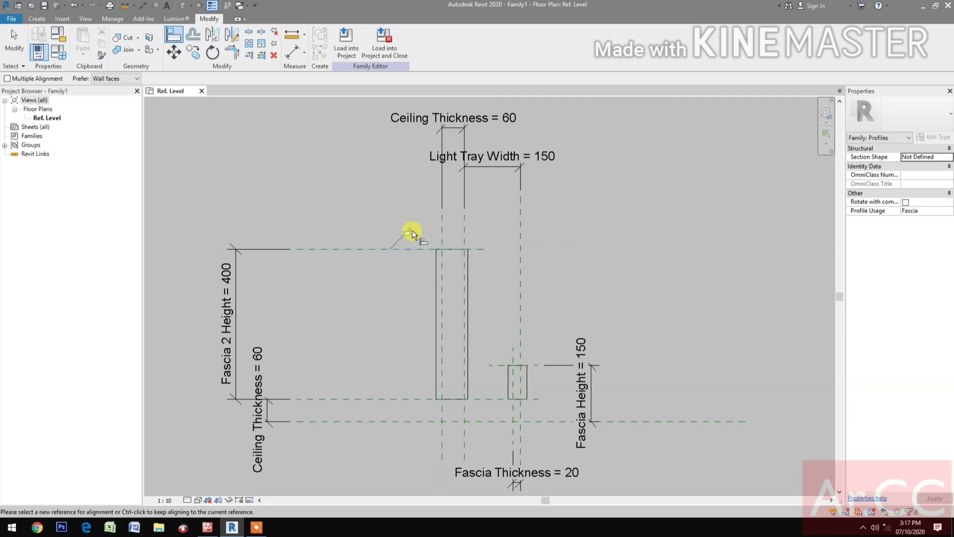
Step: Align the tall rectangle's side edges and lock the fascia rectangle's left and right edges to their planes
left_click(443, 235)
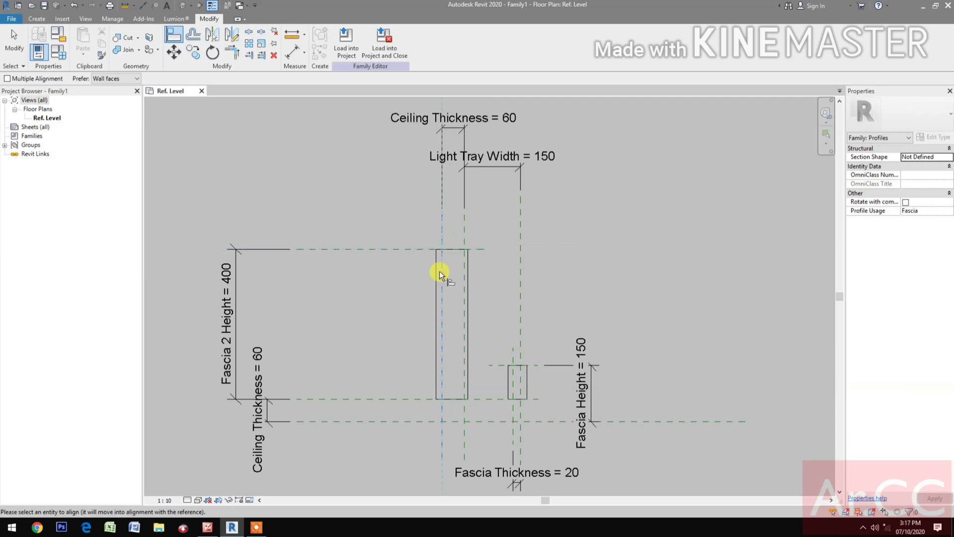
left_click(440, 273)
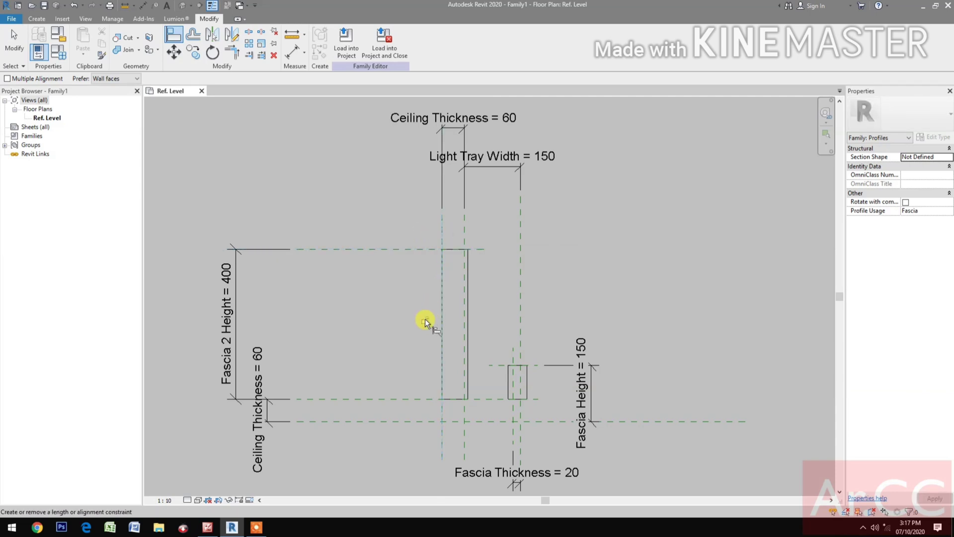
left_click(463, 231)
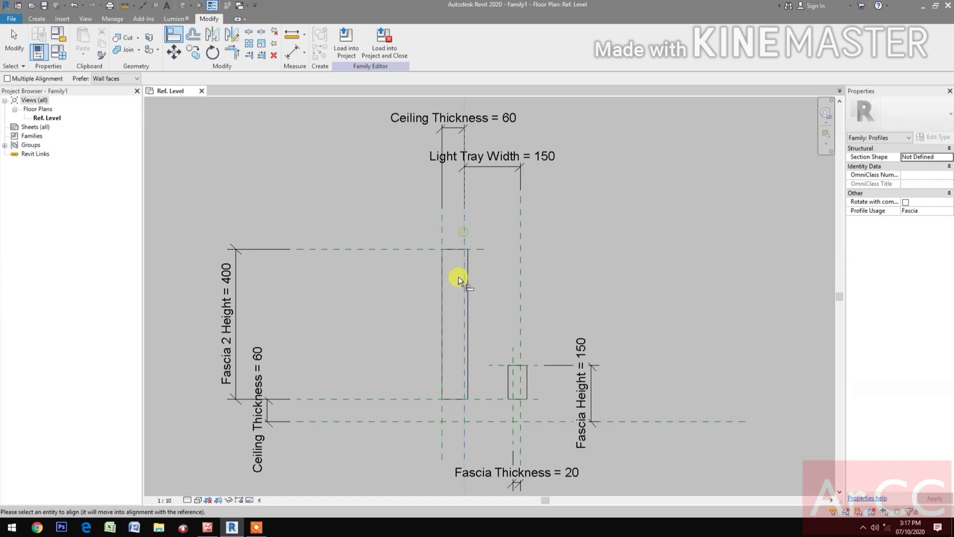
left_click(467, 296)
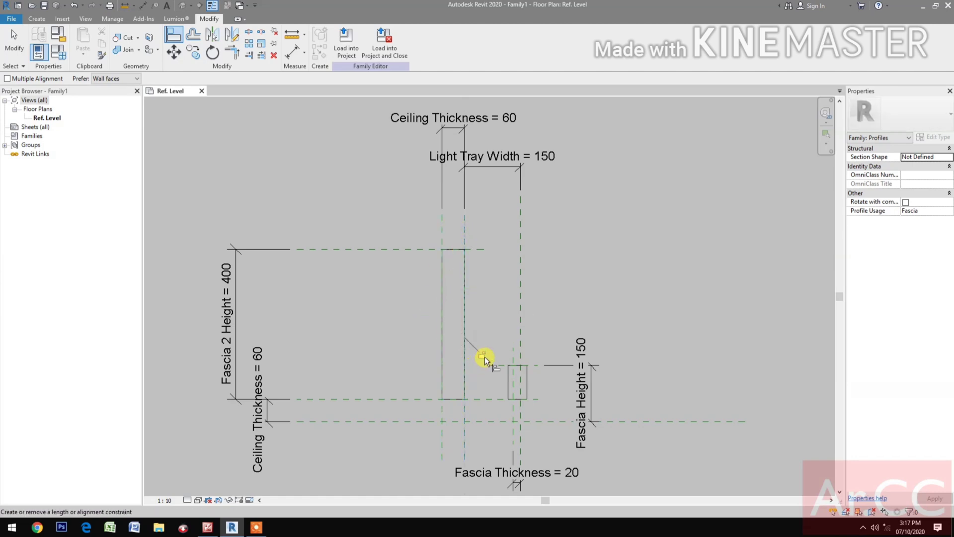
left_click(513, 356)
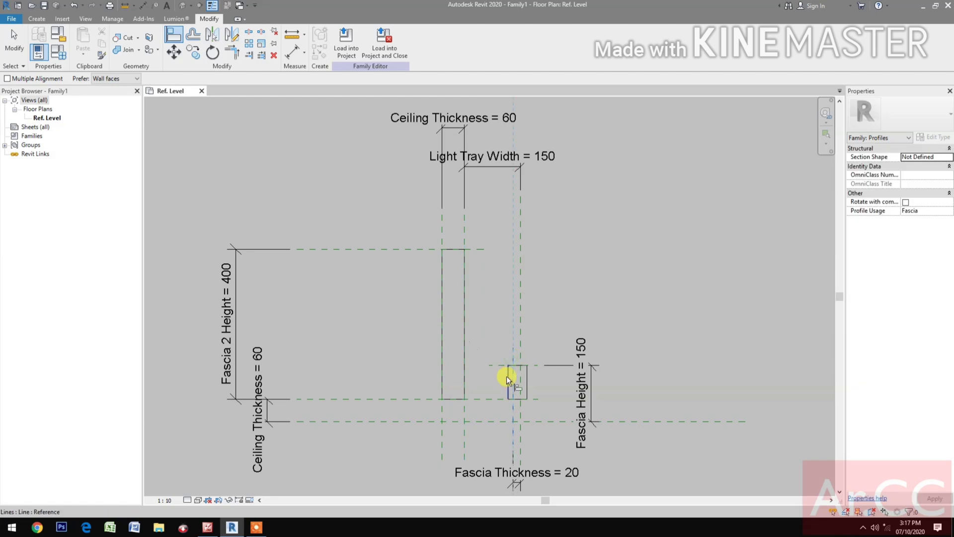
left_click(508, 380)
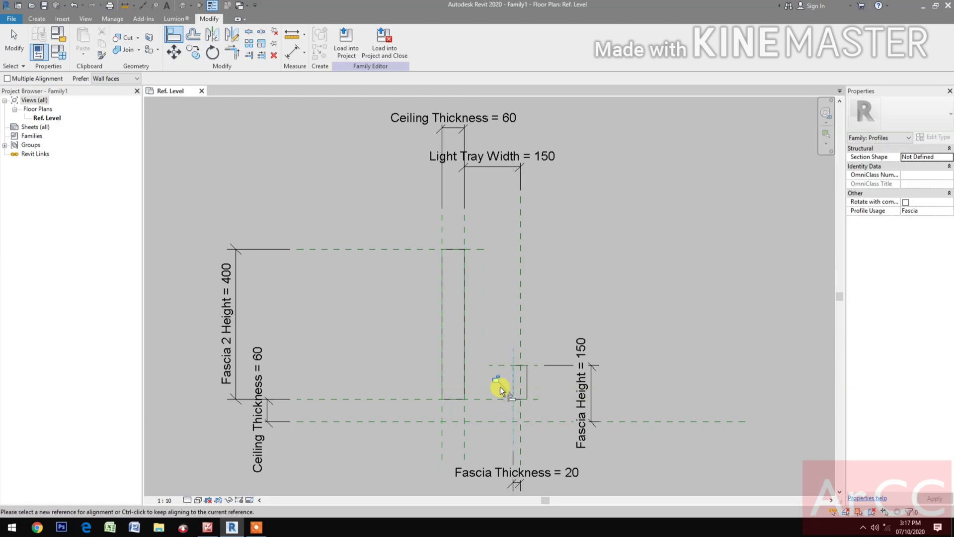
left_click(496, 378)
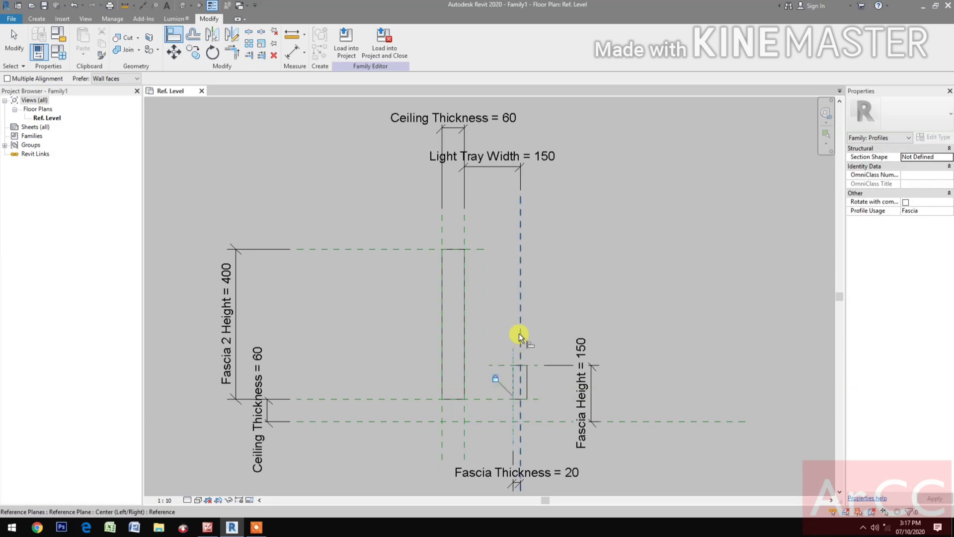
left_click(520, 333)
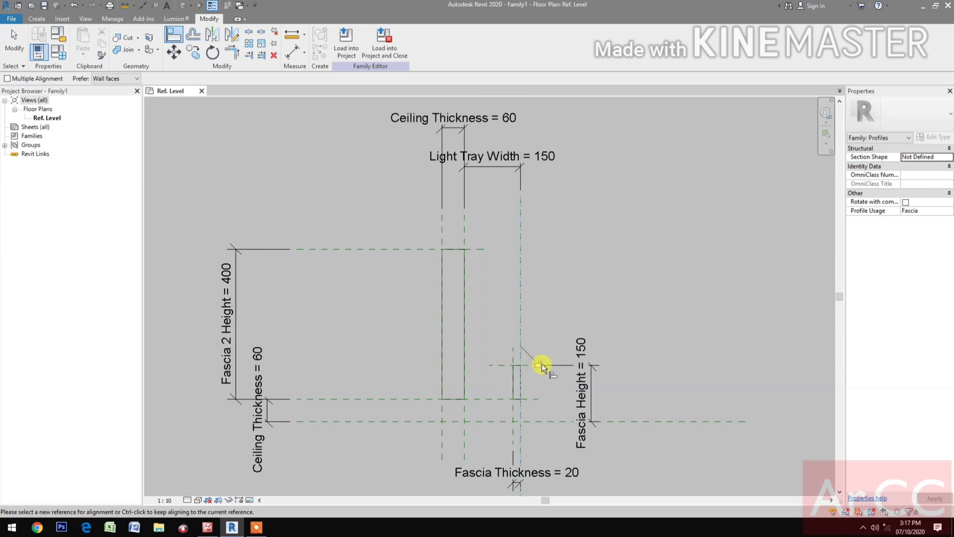
left_click(539, 364)
key("Escape")
key("Escape")
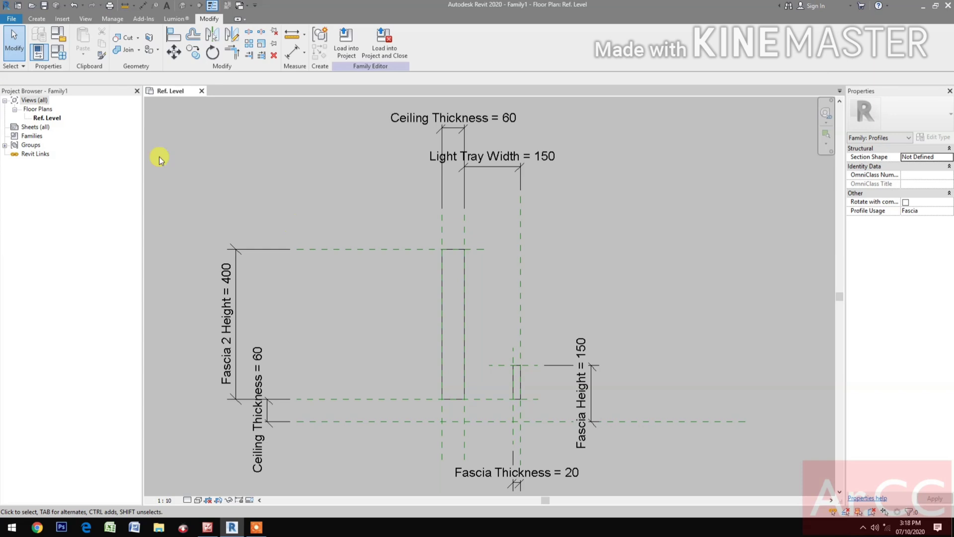
Step: Save the profile family on the Desktop with the file name Light Tray Profile
left_click(44, 7)
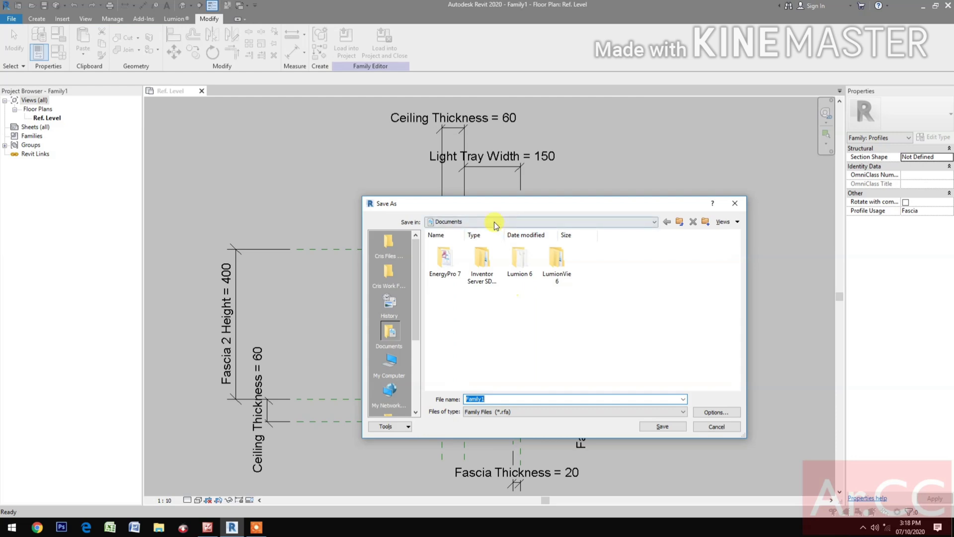
left_click(494, 222)
left_click(486, 232)
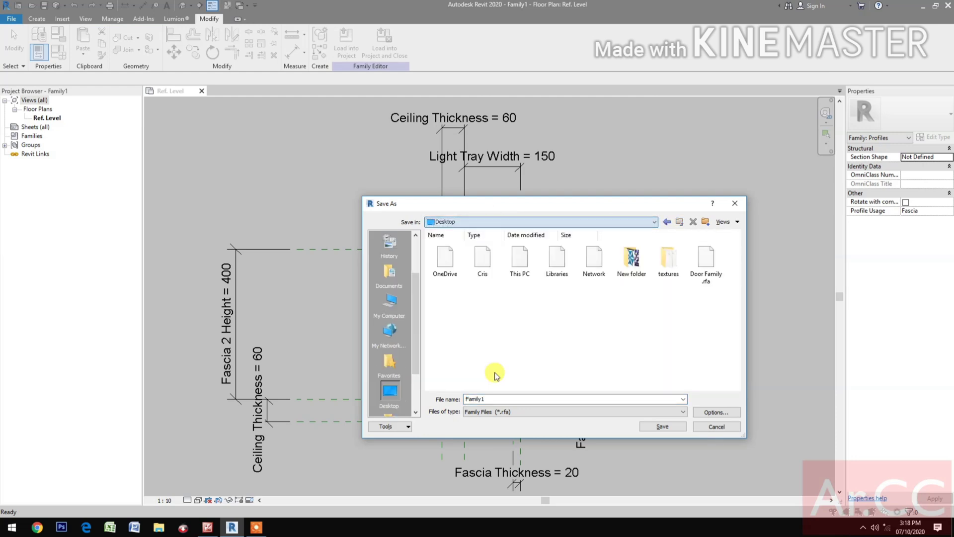
double_click(494, 398)
type("Light Tray Profile")
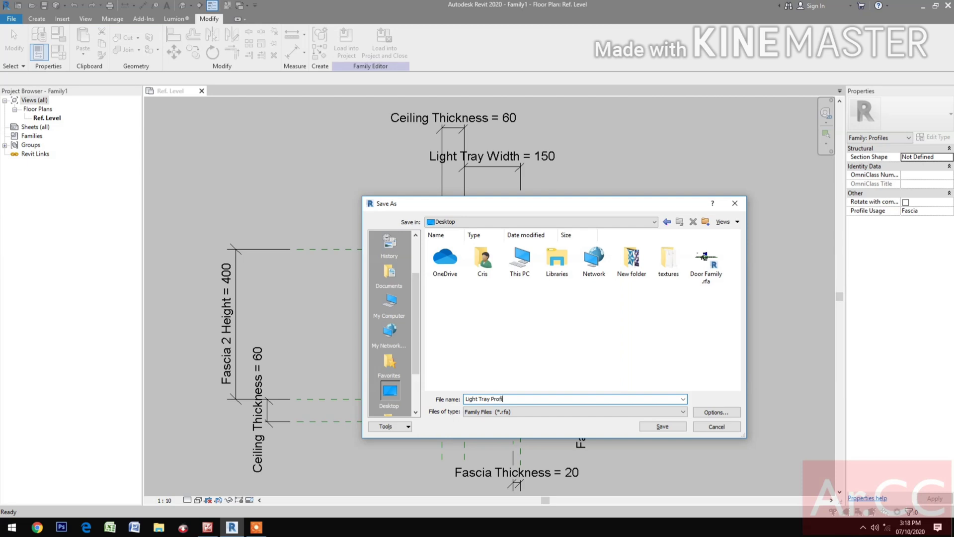
left_click(652, 425)
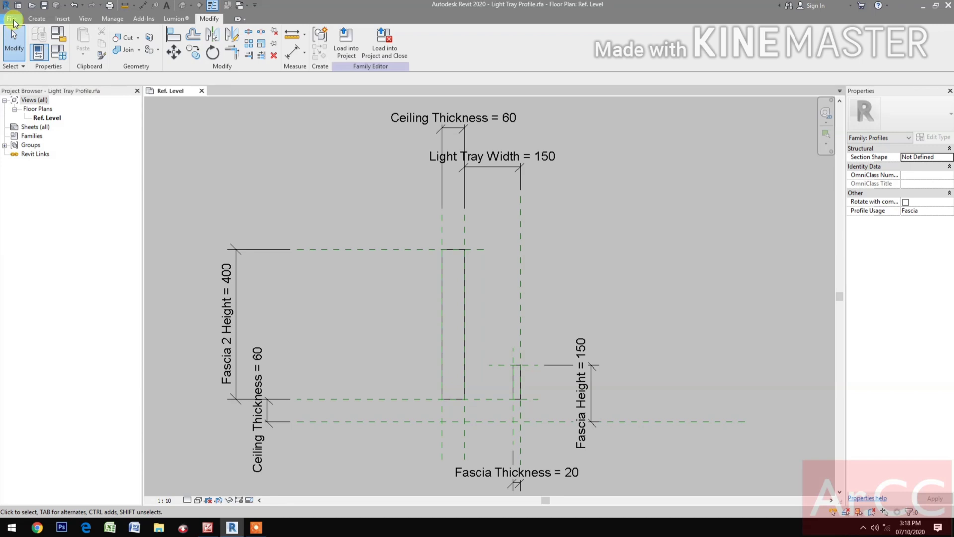
Step: Open the Test051Design.rte project from the Desktop through File > Open
left_click(12, 20)
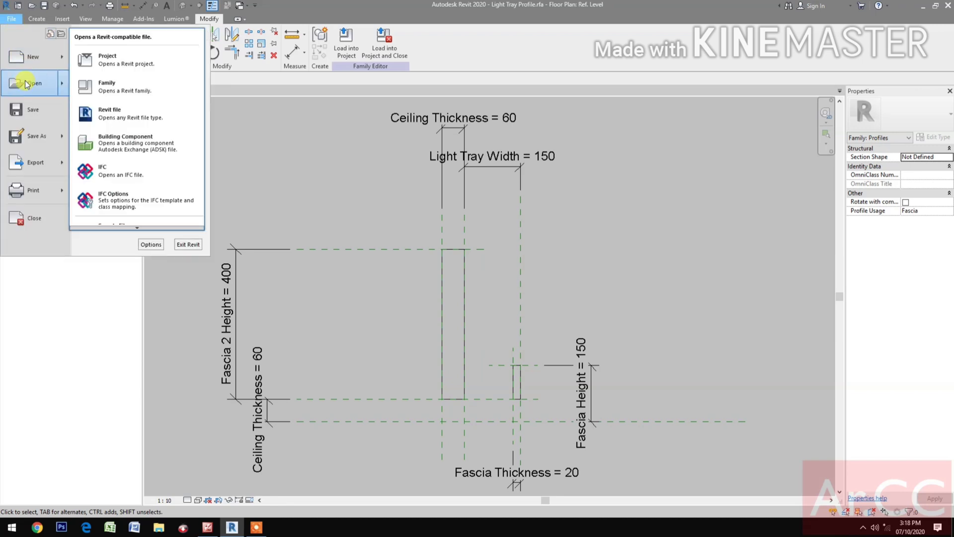
left_click(354, 307)
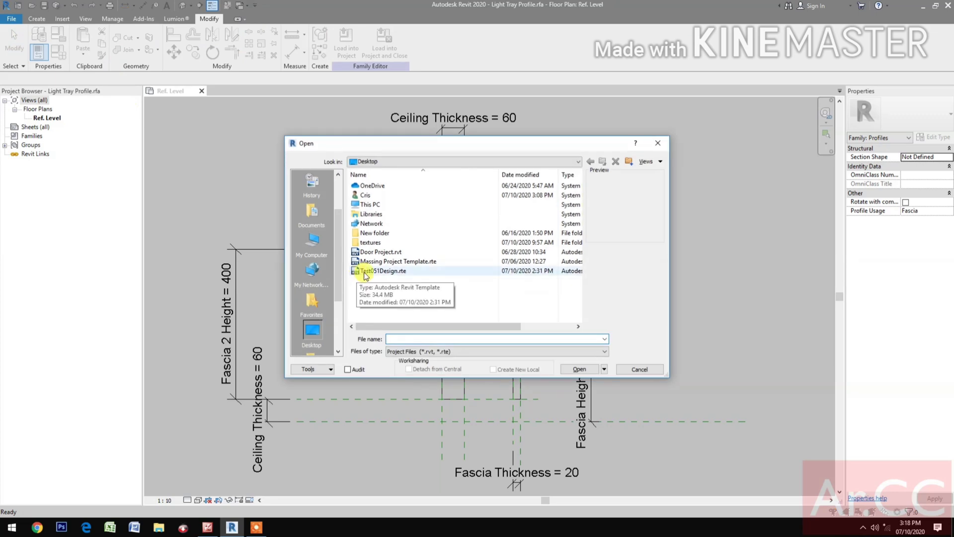
left_click(366, 272)
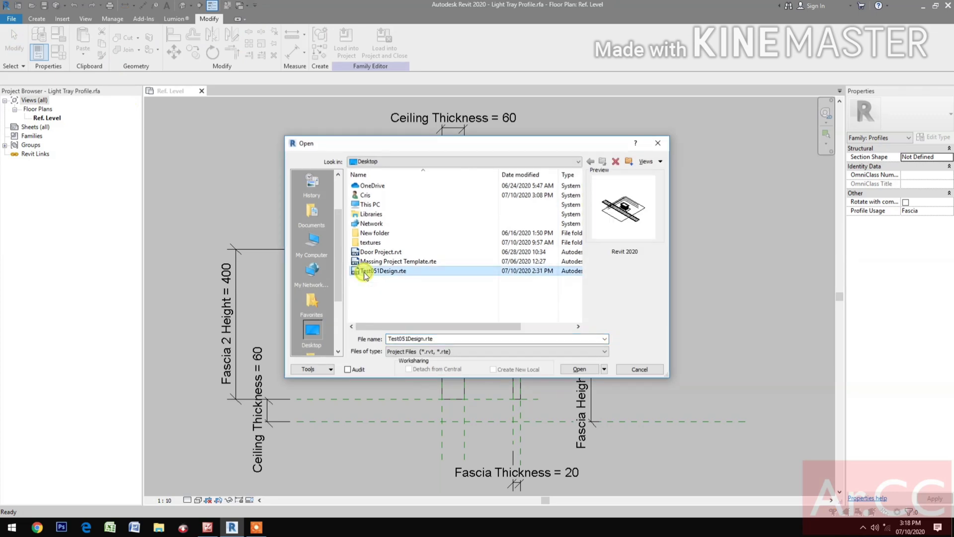
left_click(575, 370)
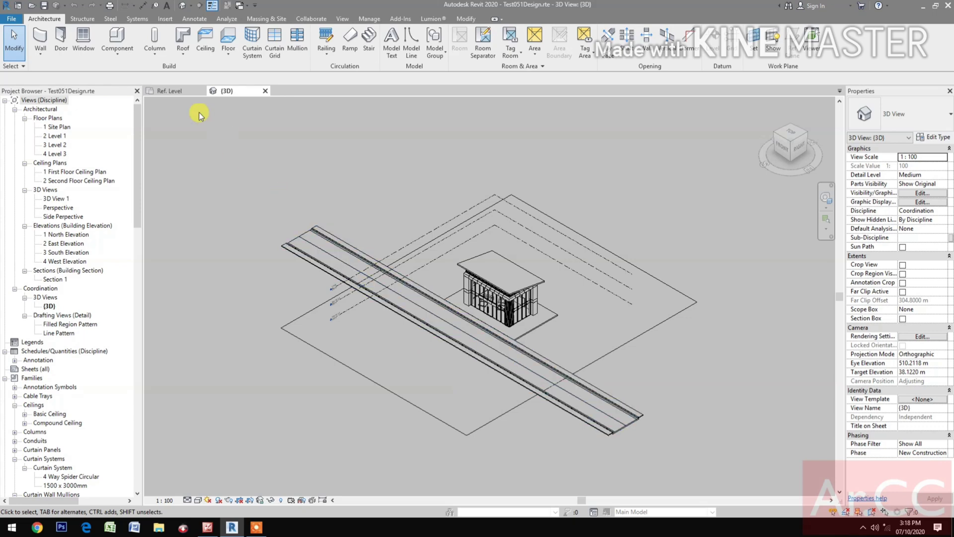
Step: Load Light Tray Profile into Test051Design, close the family, and open the 1 First Floor Ceiling Plan
left_click(177, 92)
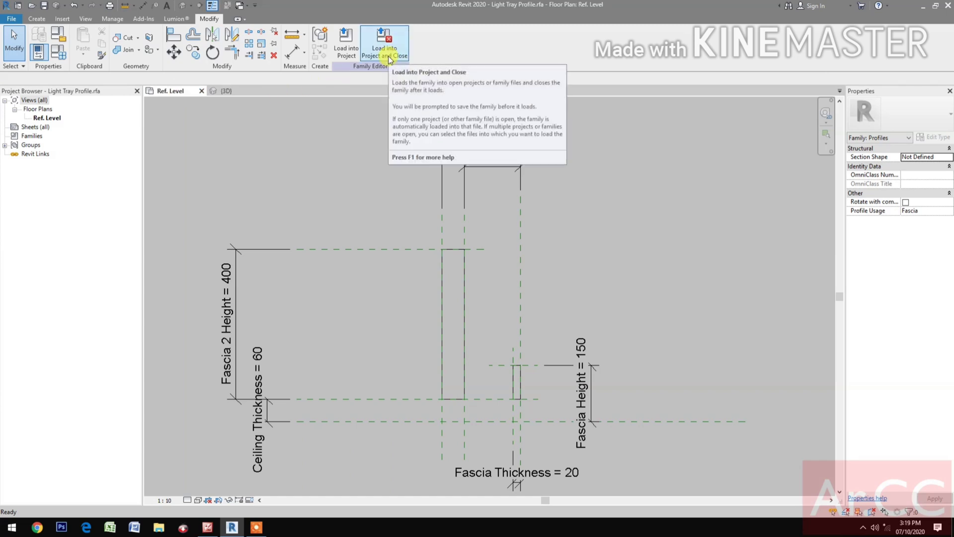
left_click(389, 56)
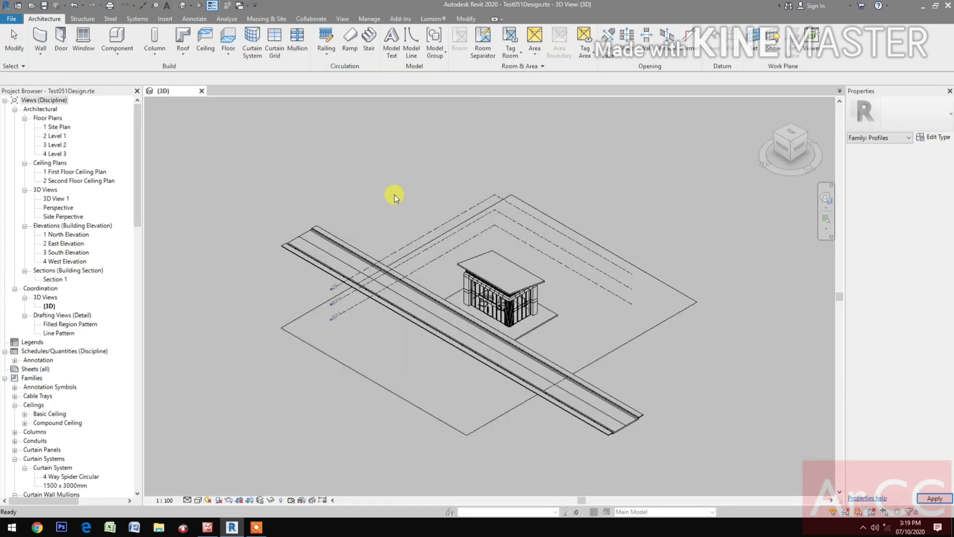
left_click(73, 173)
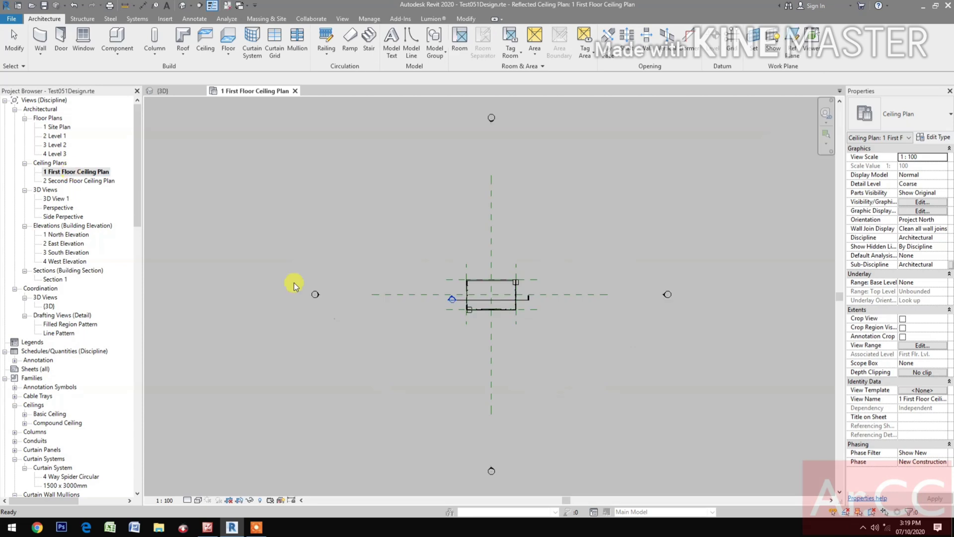
scroll(495, 290, "up", 5)
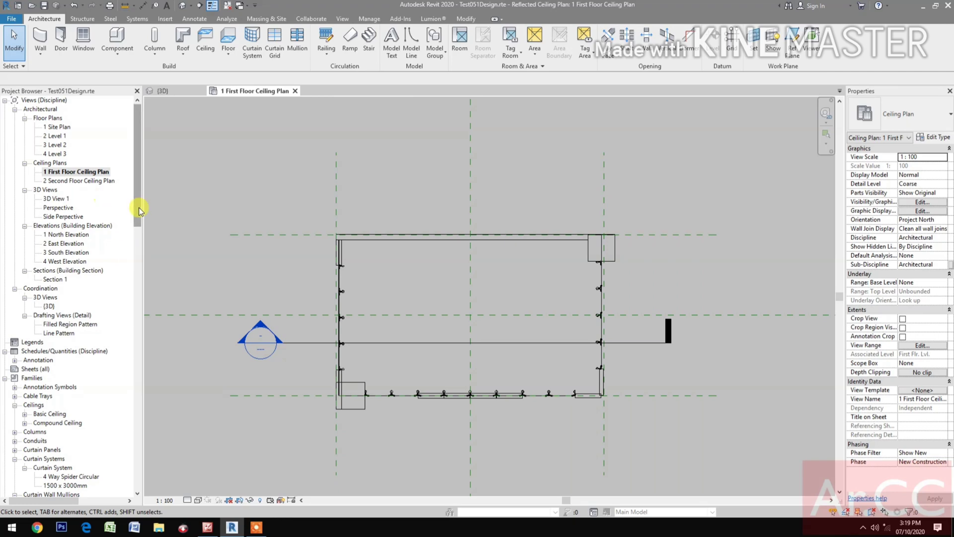
left_click_drag(136, 207, 155, 494)
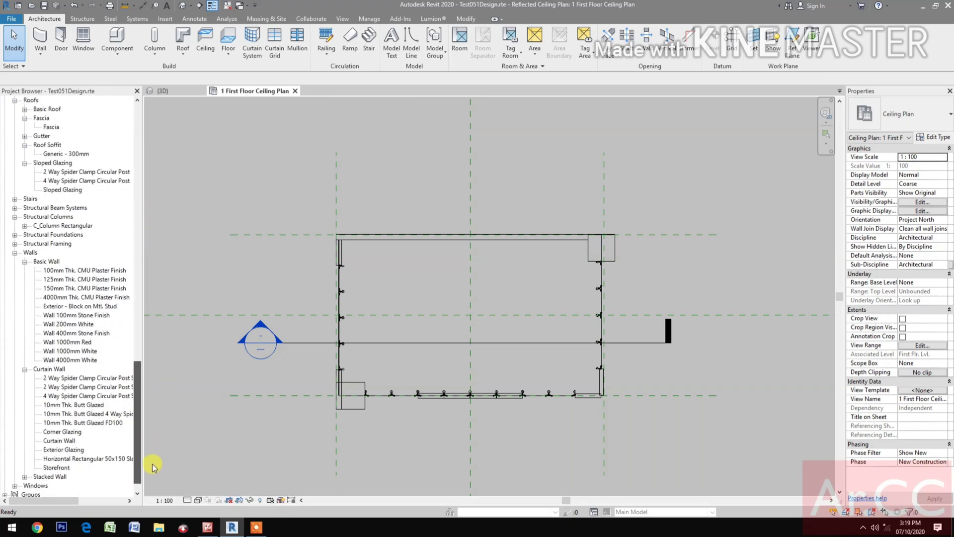
Step: Duplicate the Generic - 300mm roof soffit type in the Project Browser
scroll(83, 324, "up", 2)
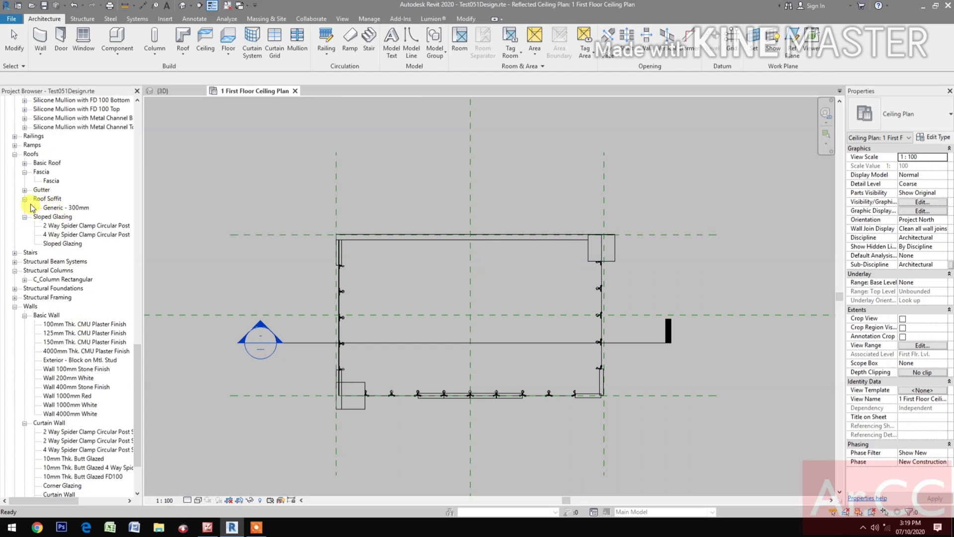
scroll(67, 276, "up", 1)
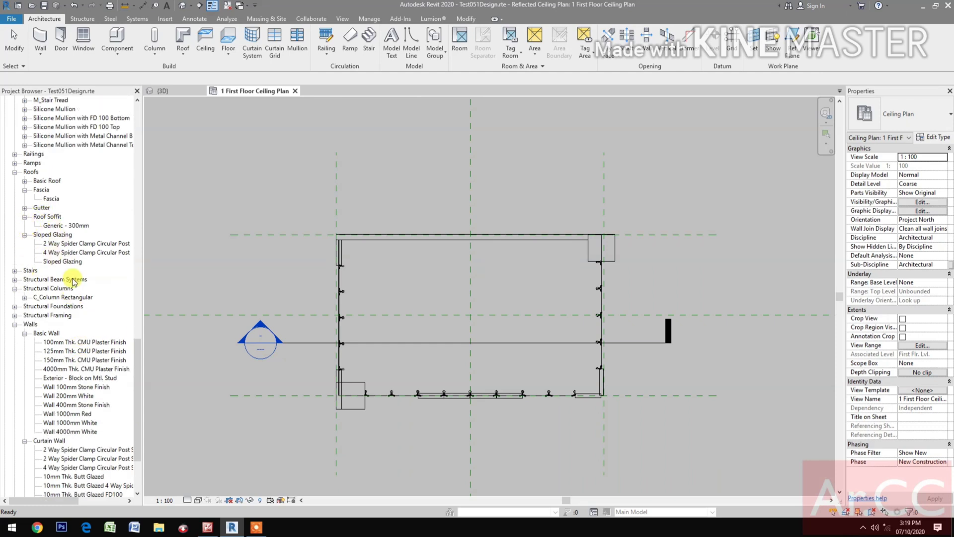
left_click(59, 227)
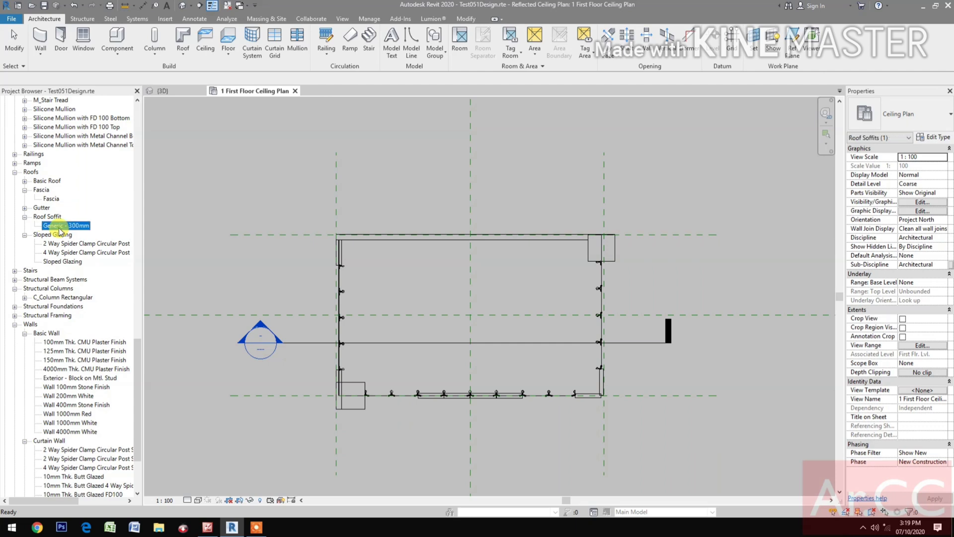
right_click(59, 229)
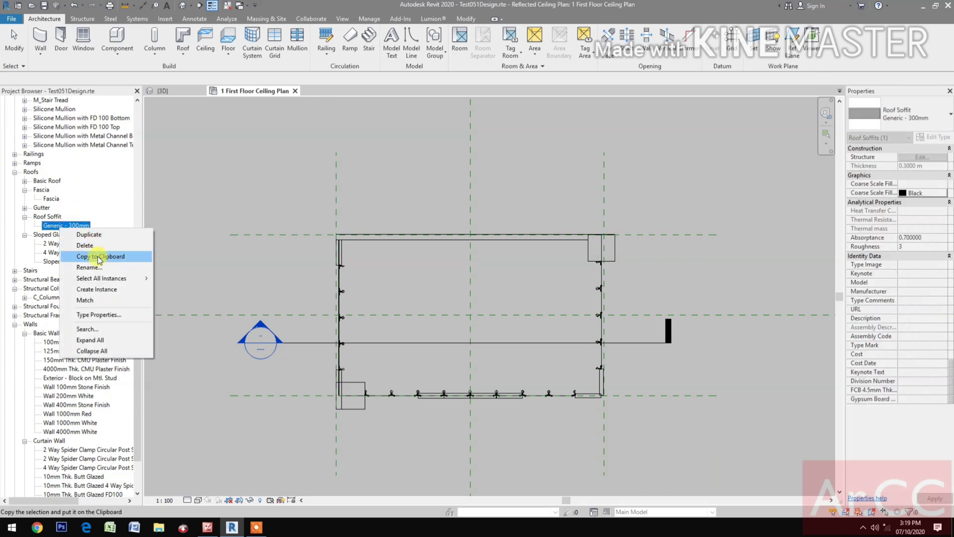
left_click(102, 233)
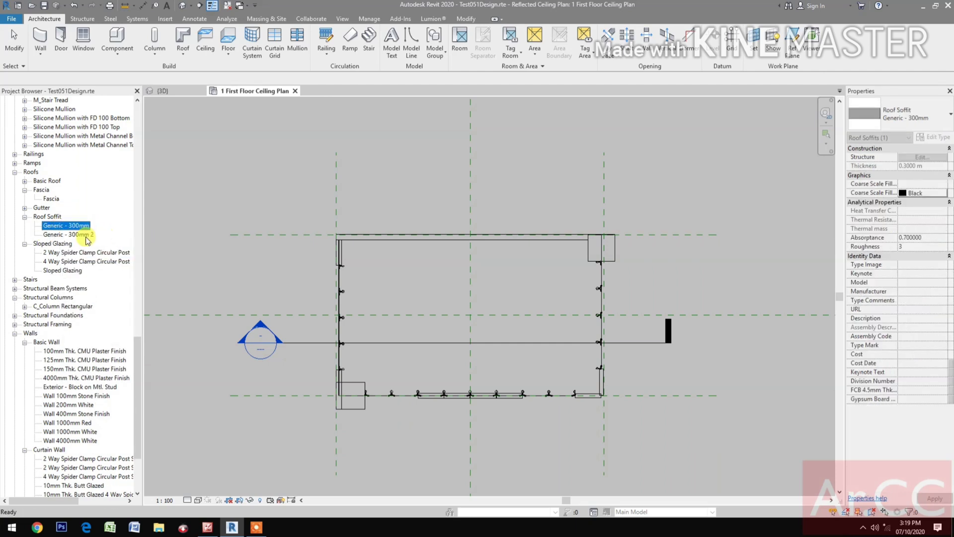
Step: Rename the duplicated soffit type to 4.5mm FCB on Metal Frame and show its type properties
right_click(86, 238)
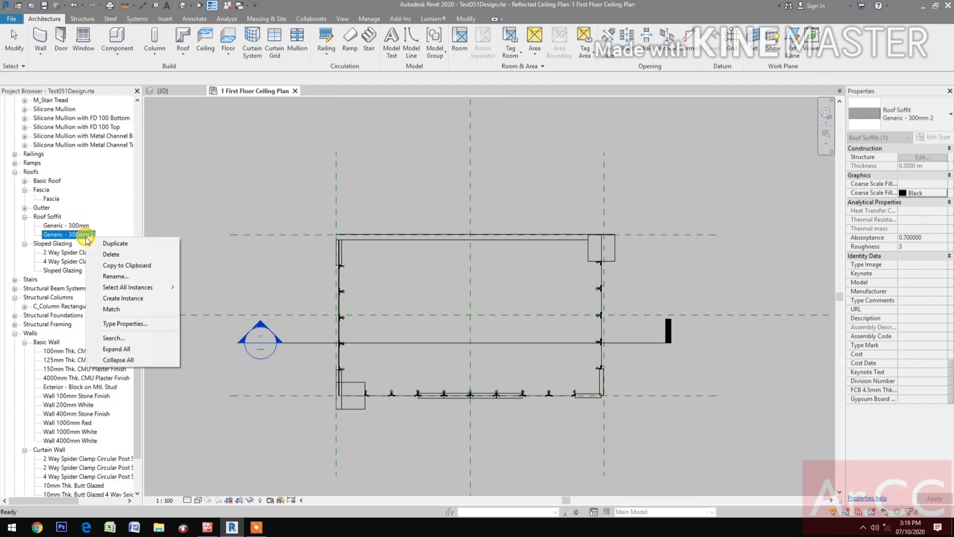
left_click(119, 277)
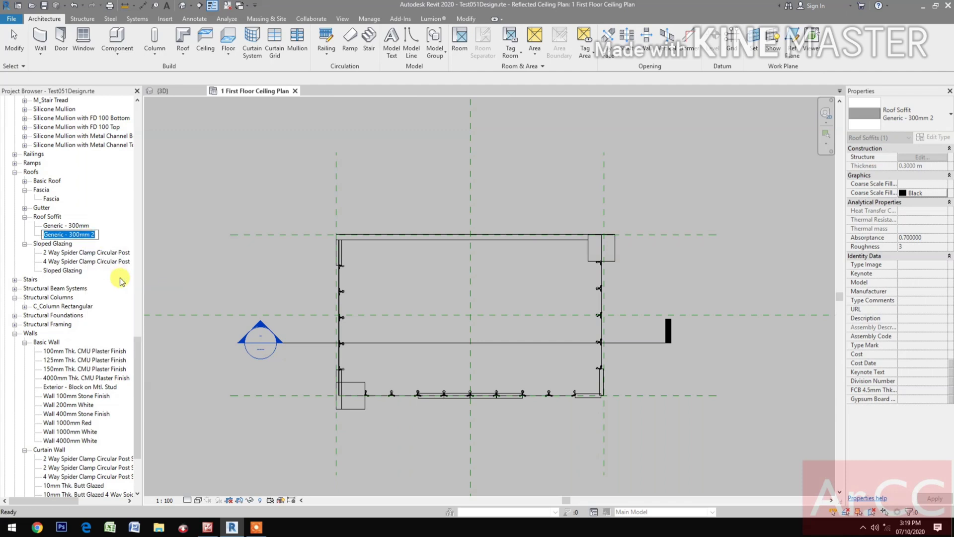
type("4.5mm")
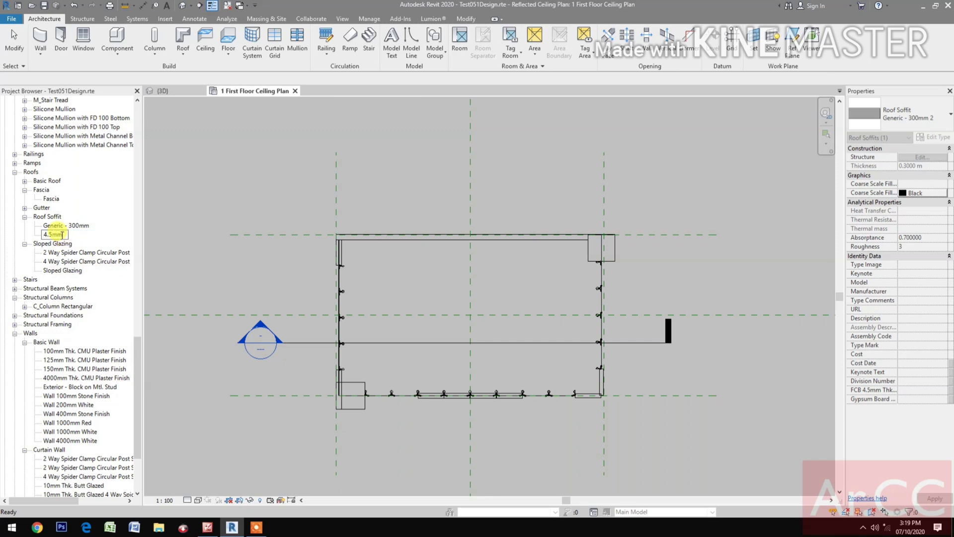
type(" FCB on Metal Frame")
left_click(207, 249)
double_click(95, 226)
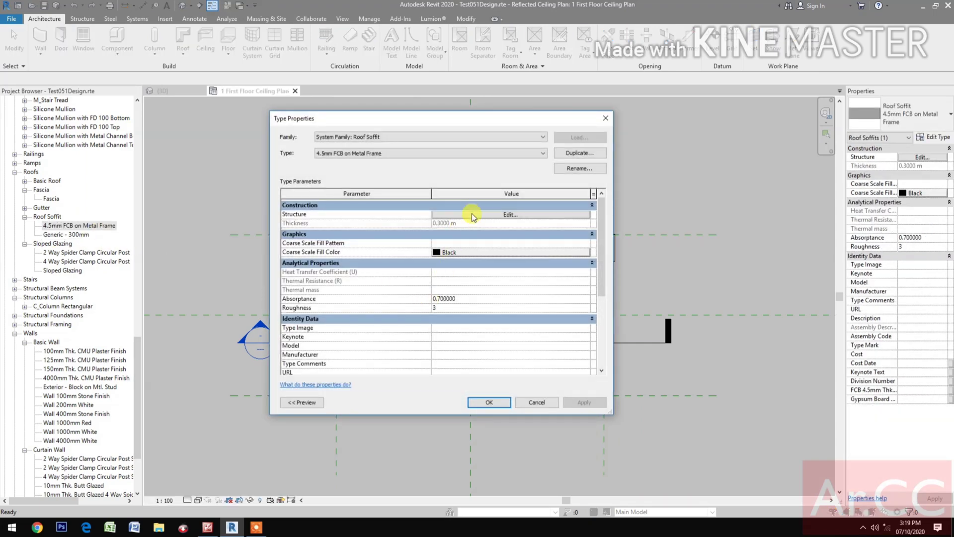
Step: Insert two new layers into the soffit structure and move one above the lower core boundary
left_click(473, 218)
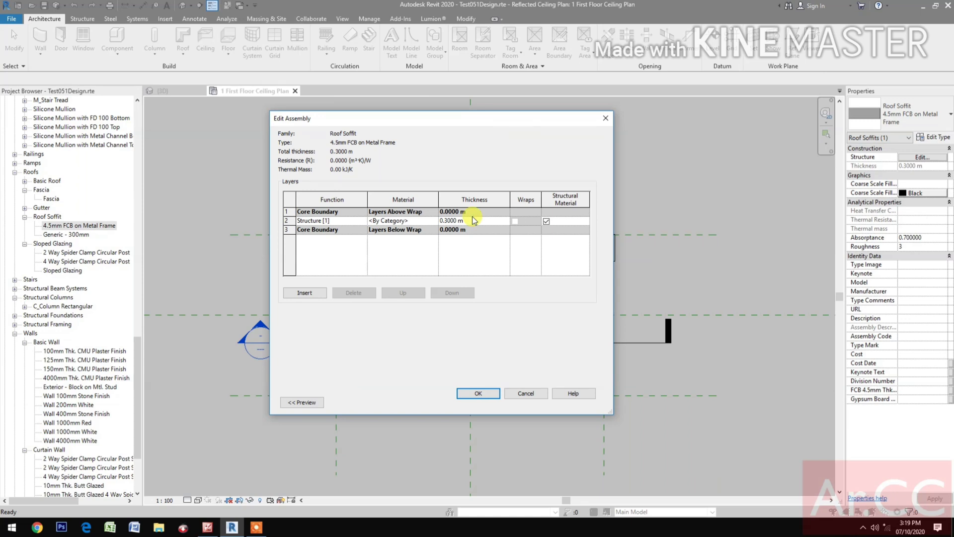
left_click(315, 293)
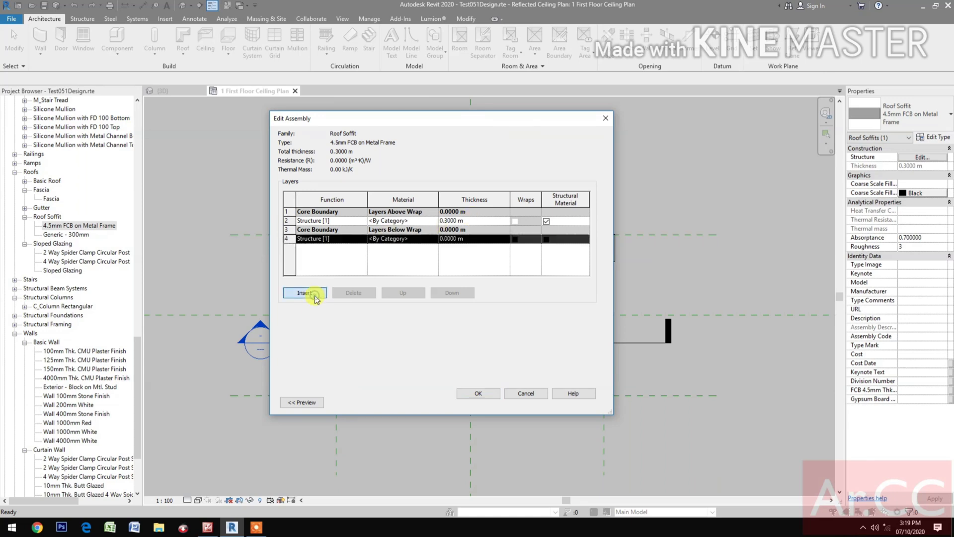
left_click(315, 293)
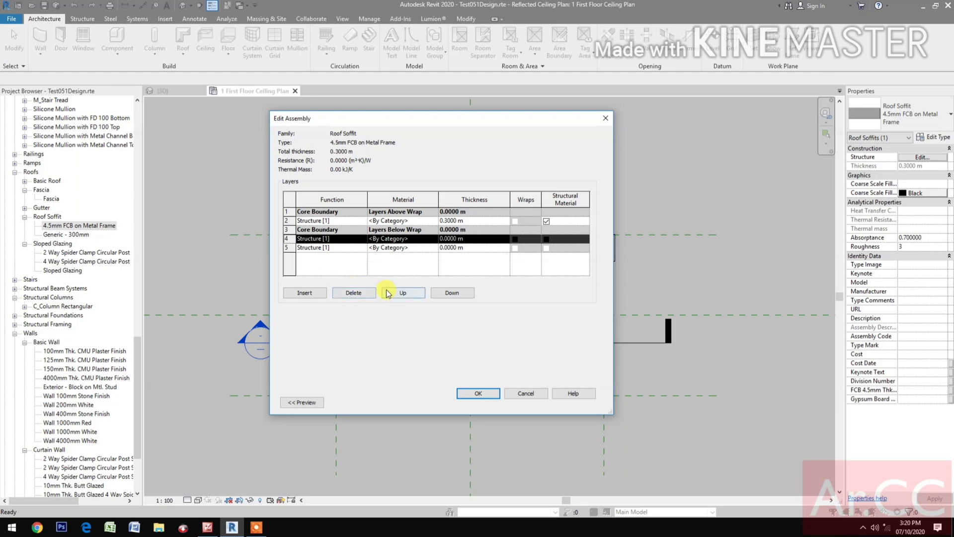
left_click(400, 294)
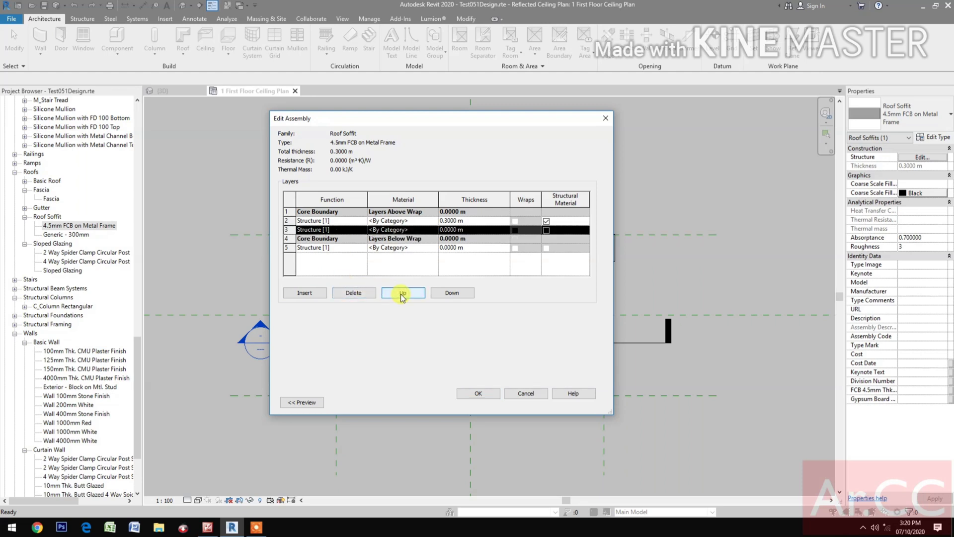
Step: Make the bottom layer a Finish 1 [4] layer with 0.005 m thickness
left_click(356, 248)
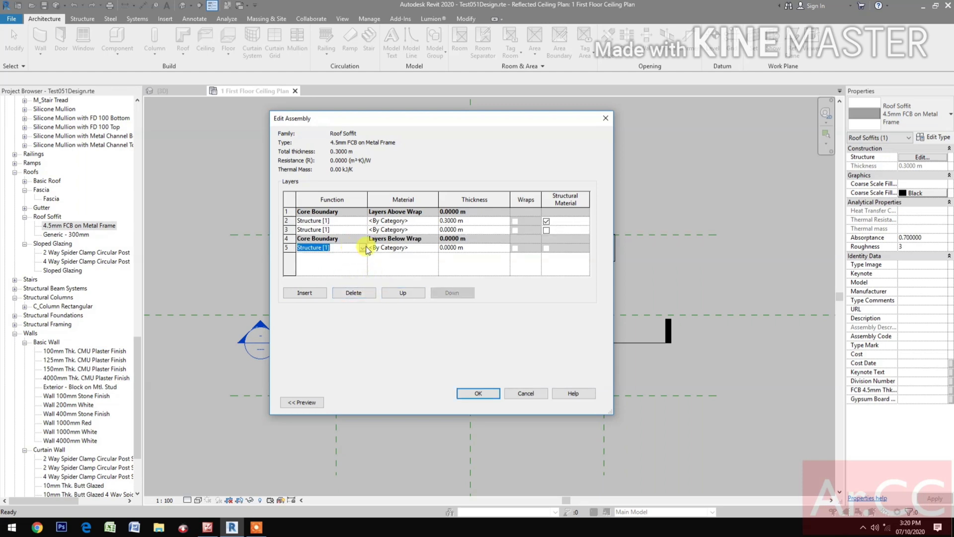
left_click(363, 248)
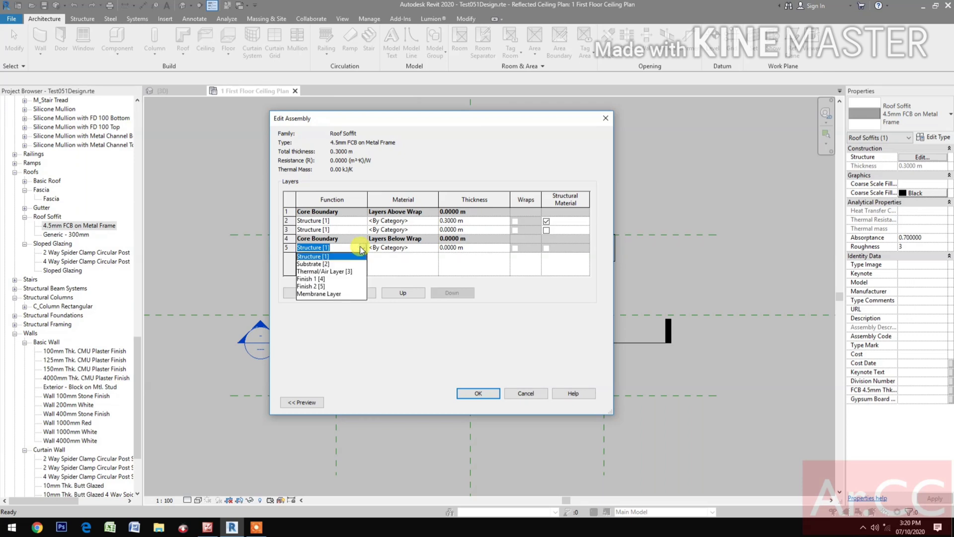
left_click(340, 279)
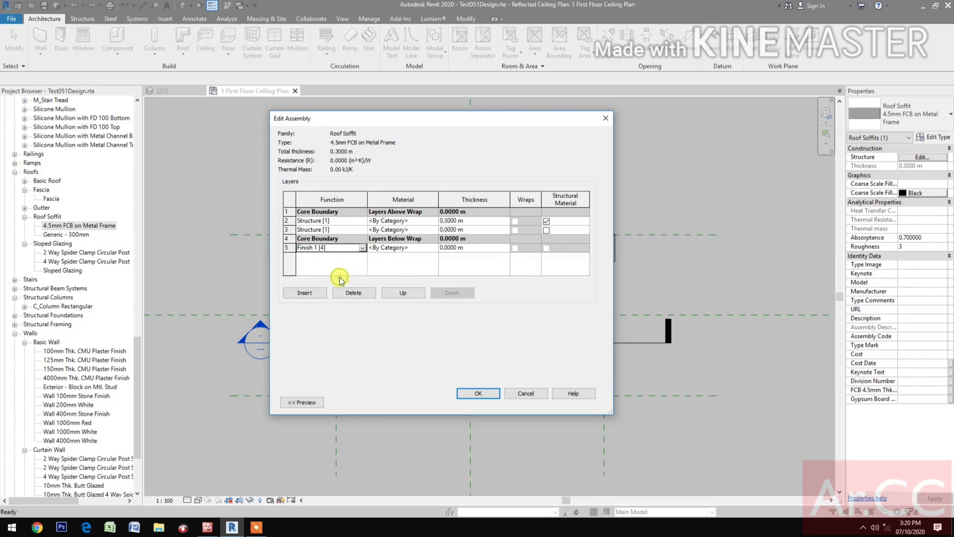
left_click(467, 248)
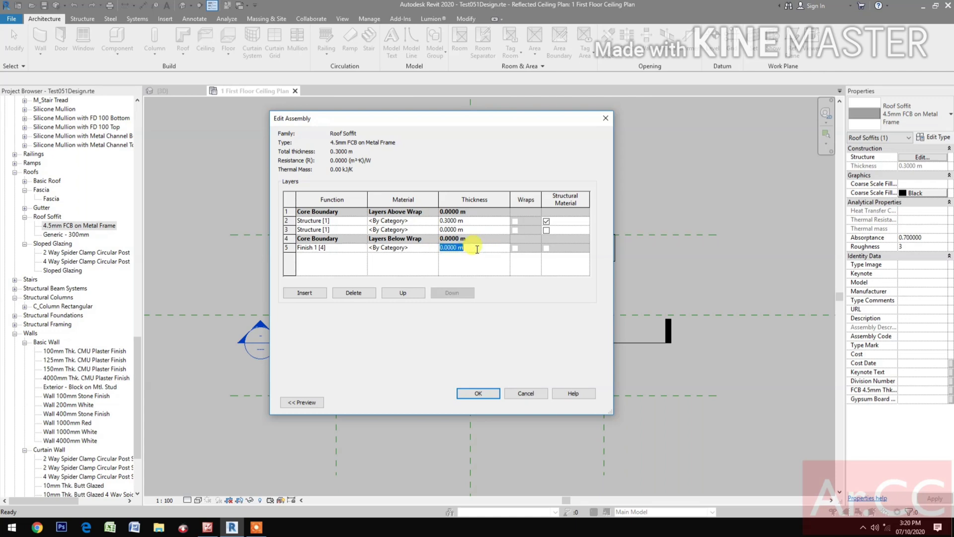
key("BackSpace")
type(".005")
left_click(474, 269)
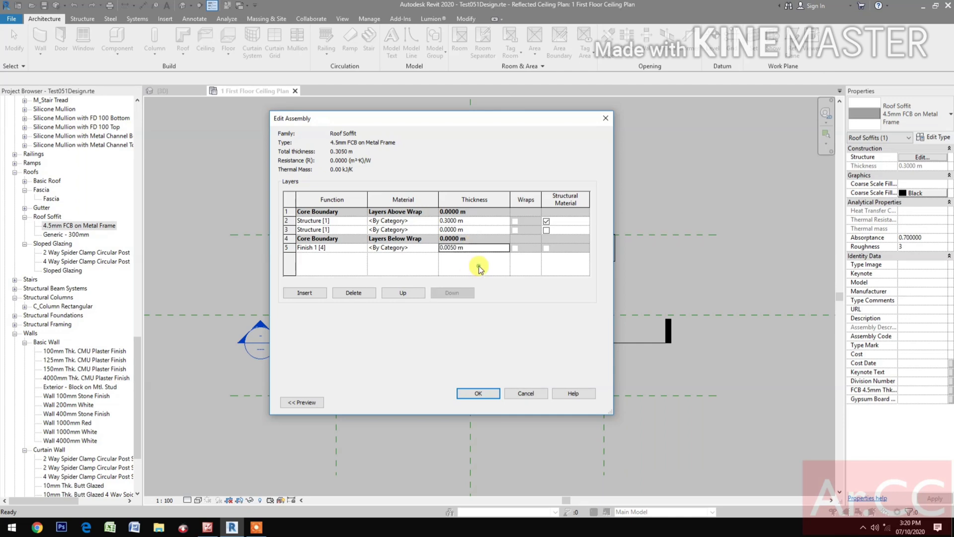
left_click(415, 248)
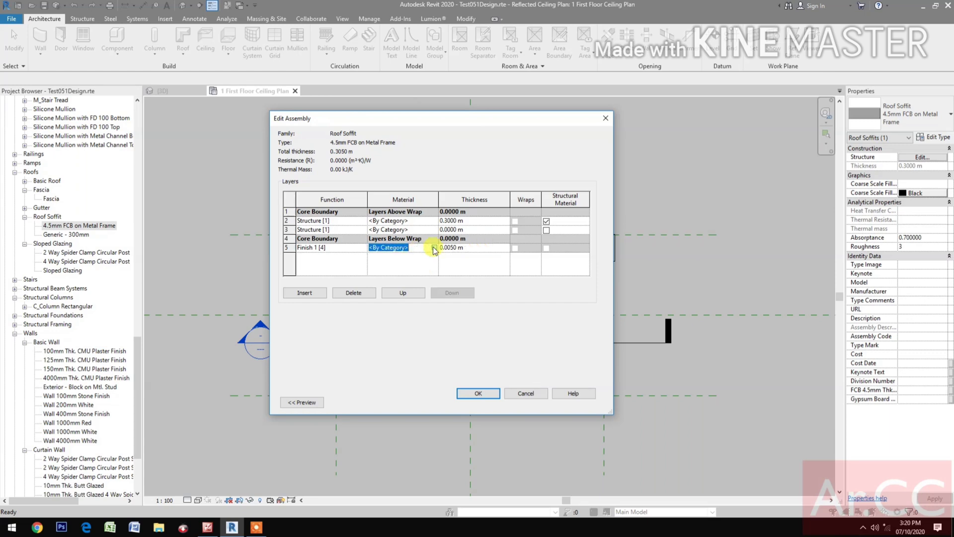
Step: Add Gypsum Wall Board from the AEC Materials Plaster category to the project, replacing the same-named appearance
left_click(434, 248)
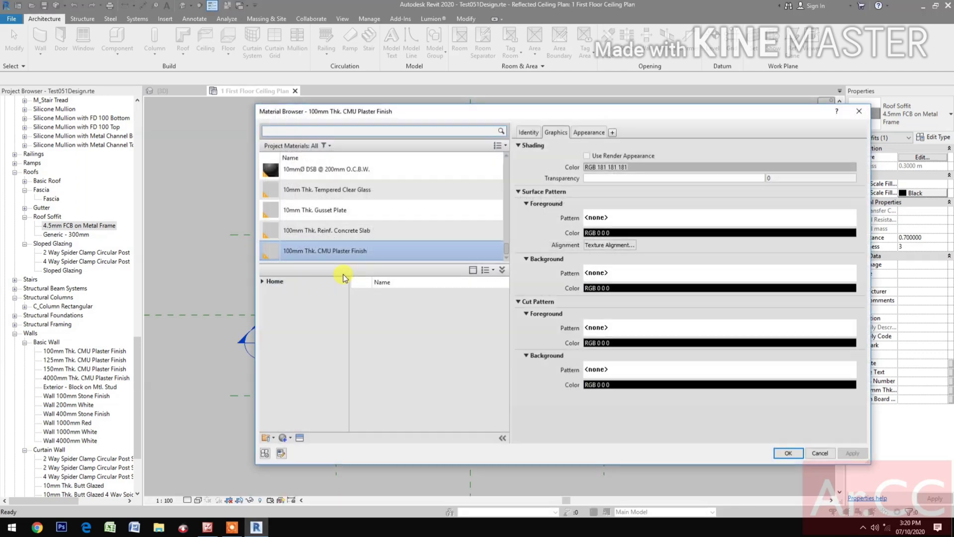
left_click(263, 282)
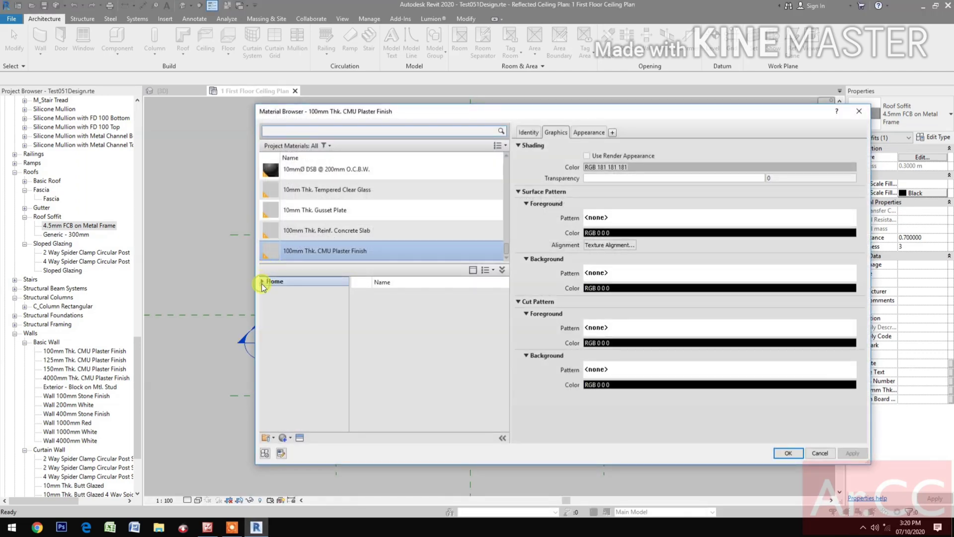
left_click(262, 283)
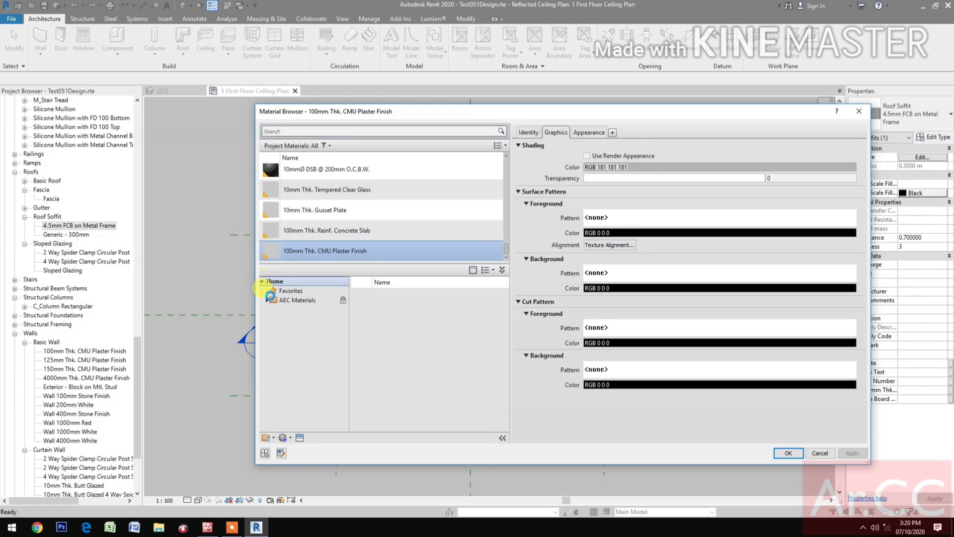
left_click(271, 300)
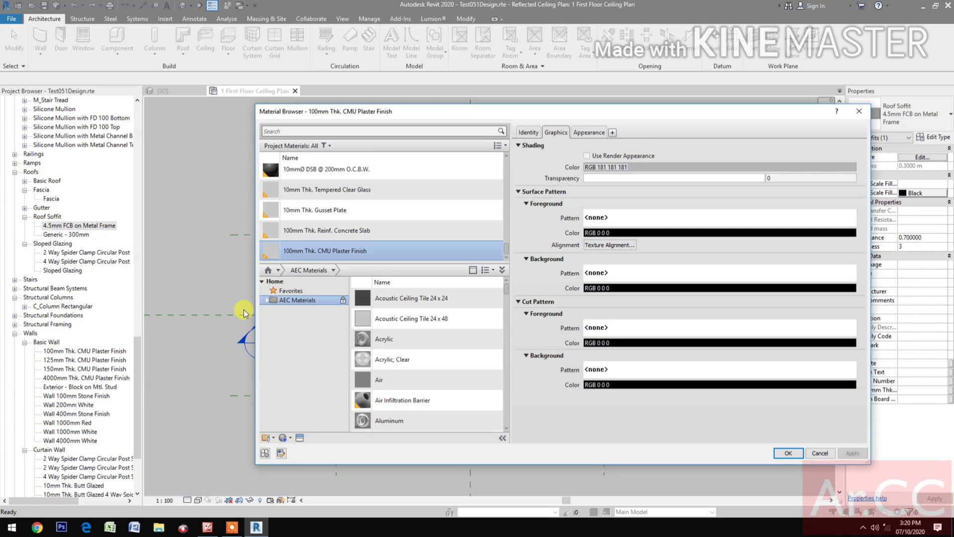
scroll(466, 367, "down", 3)
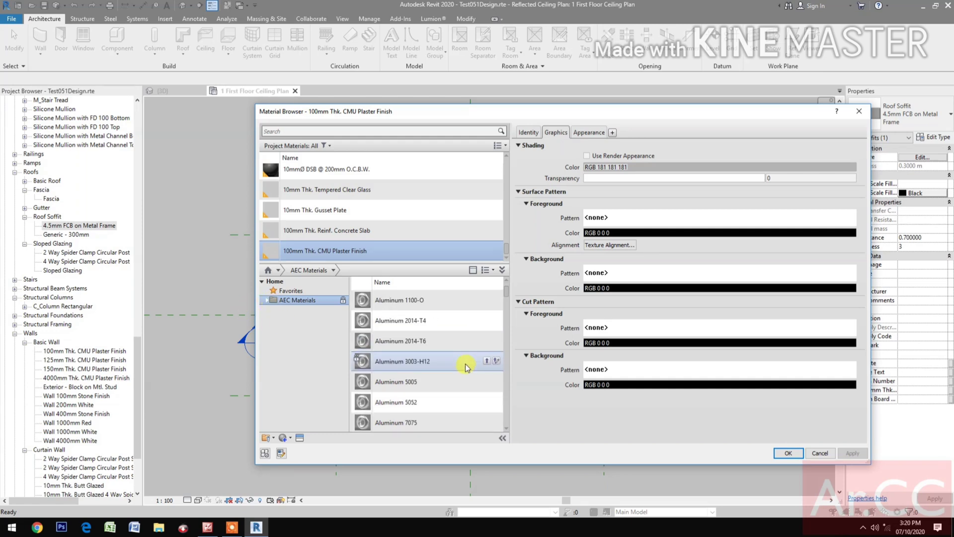
scroll(467, 367, "down", 6)
scroll(466, 367, "down", 8)
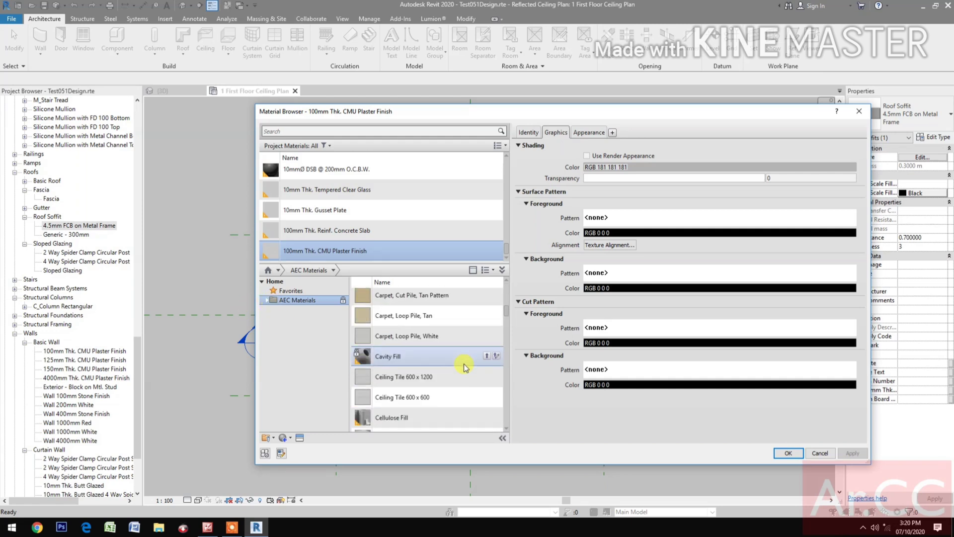
left_click(266, 300)
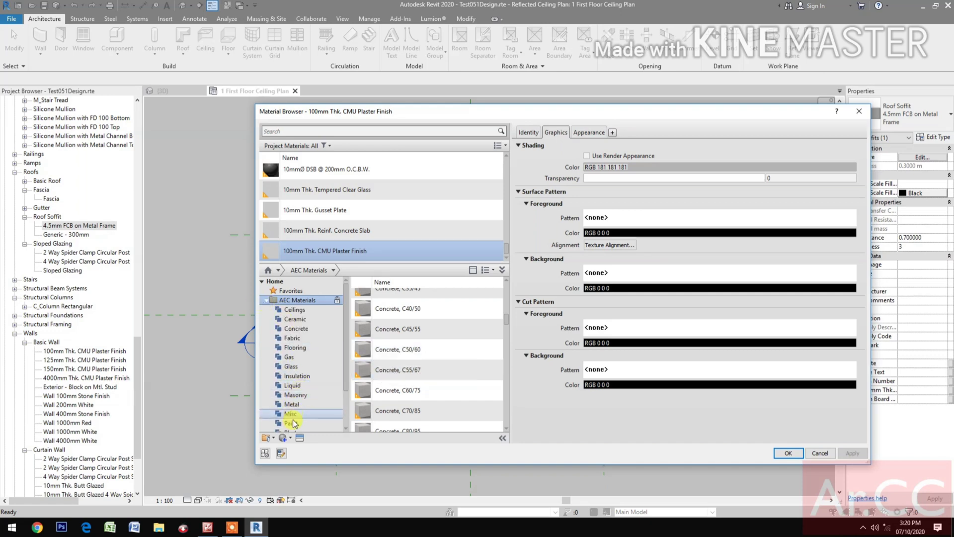
scroll(297, 398, "down", 2)
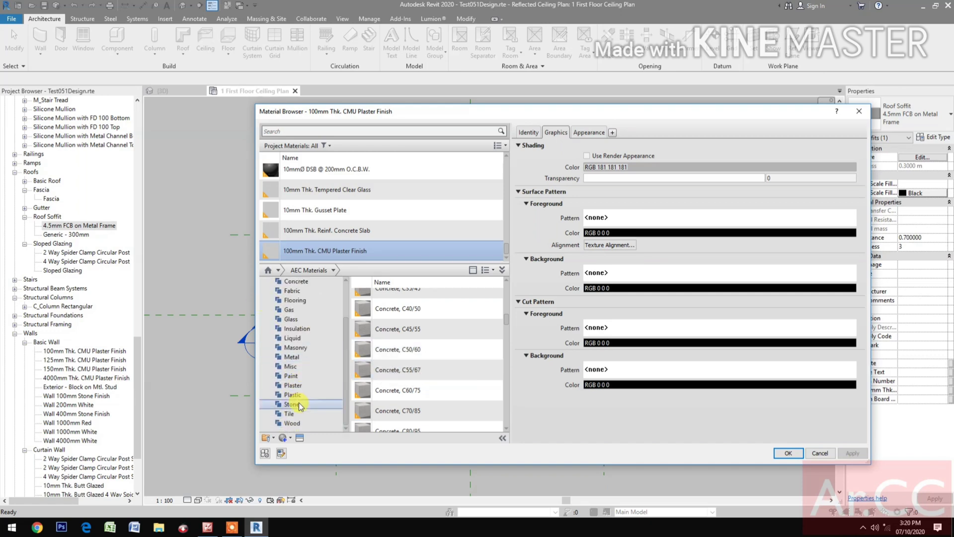
left_click(299, 376)
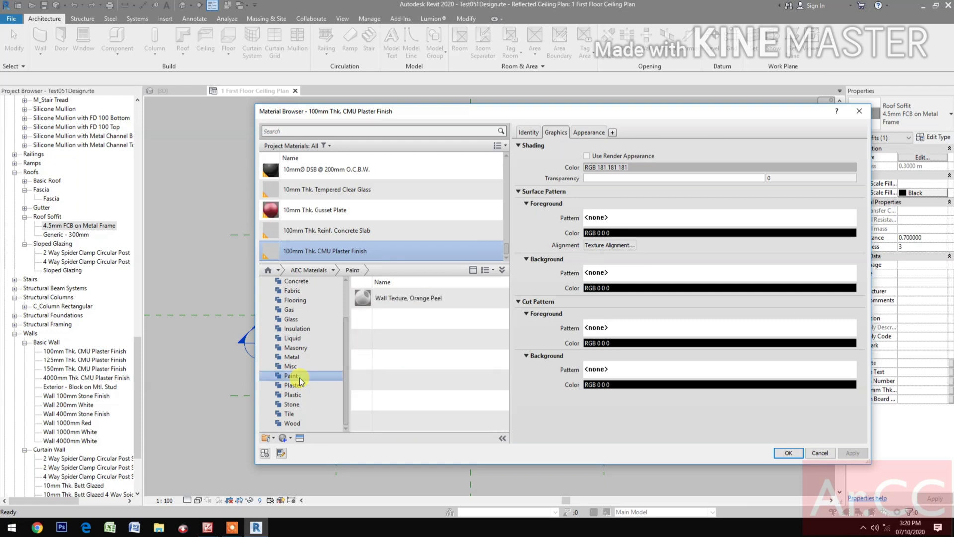
left_click(303, 387)
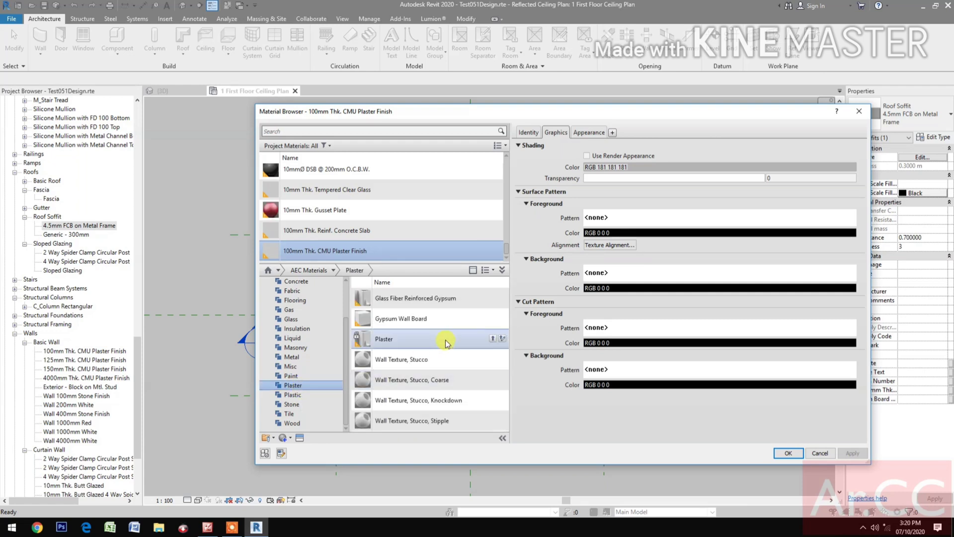
mouse_move(459, 321)
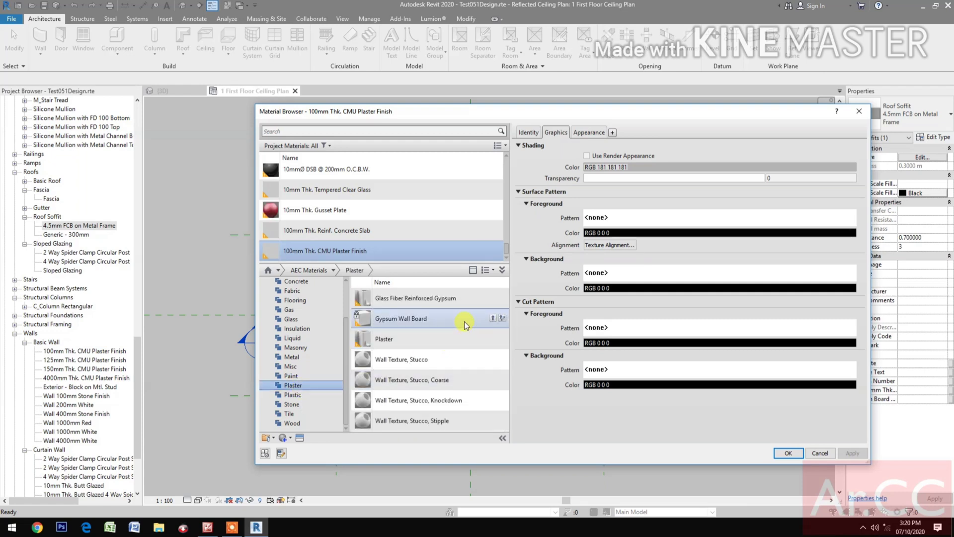
left_click(492, 320)
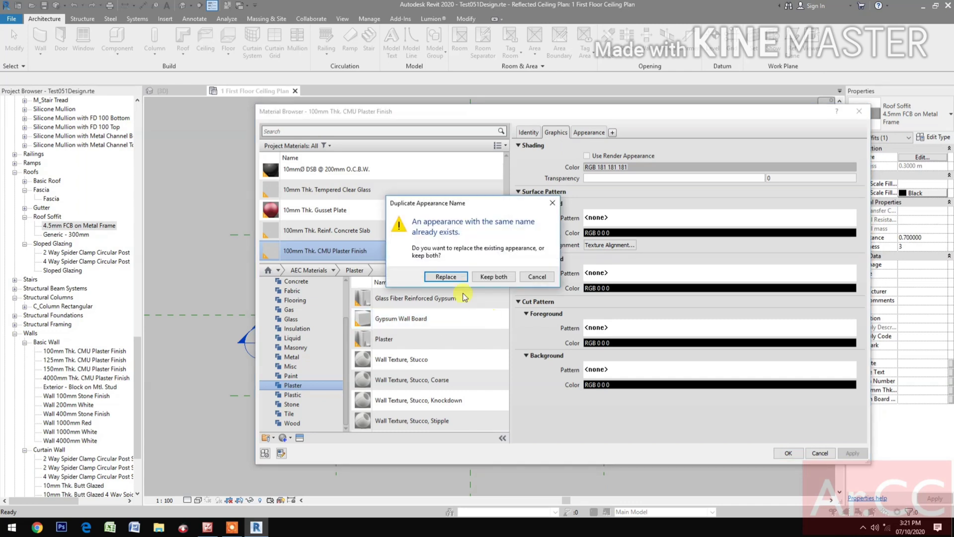
left_click(447, 278)
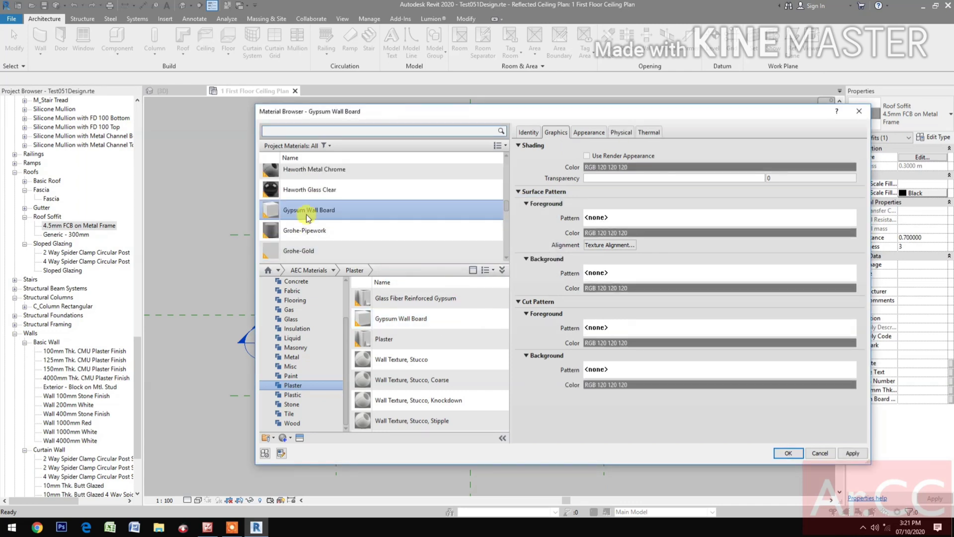
Step: Rename the Gypsum Wall Board material to FCB and assign it to the Finish 1 layer
right_click(308, 212)
left_click(340, 244)
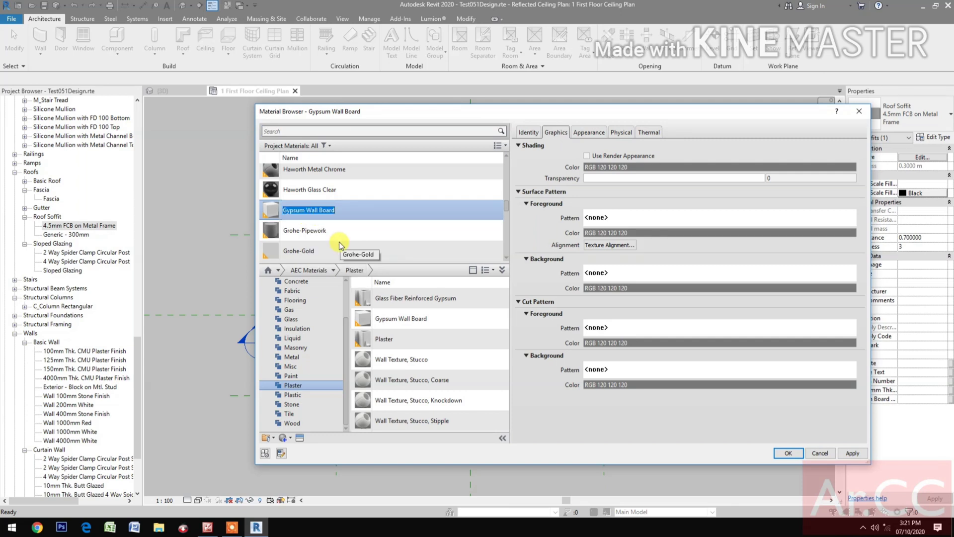
type("FCb")
key("BackSpace")
type("B")
left_click(788, 453)
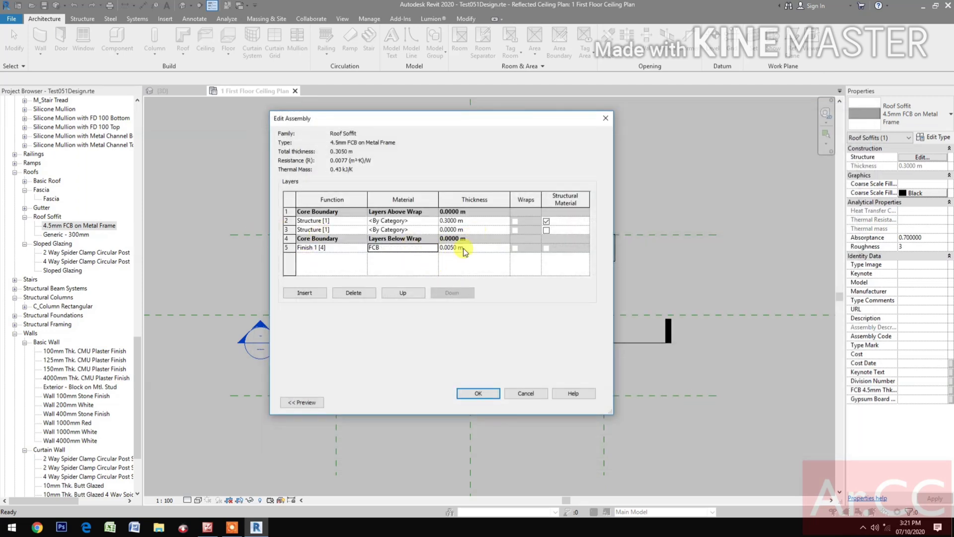
Step: Set the third soffit layer's thickness to 0.019 m, bringing the total to 0.3240 m
left_click(474, 230)
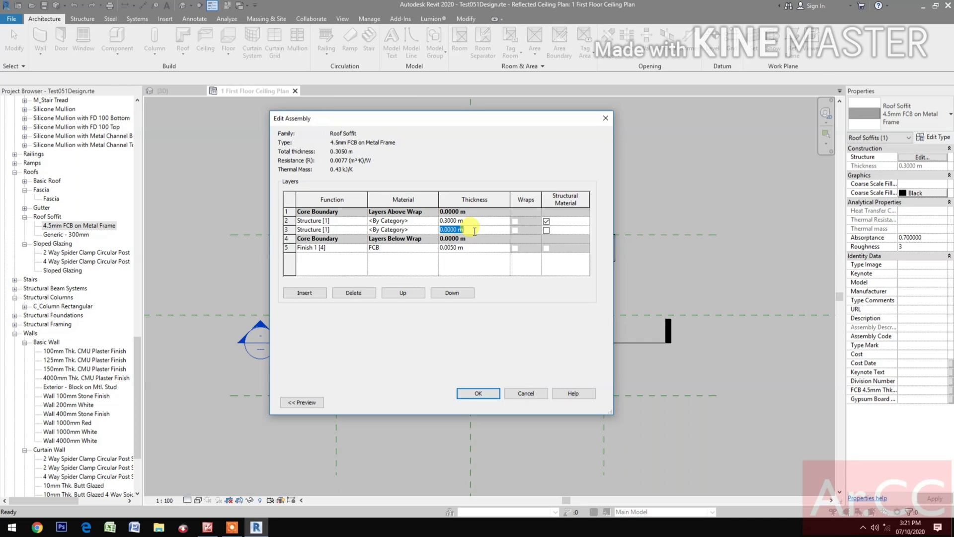
type(".019")
left_click(420, 231)
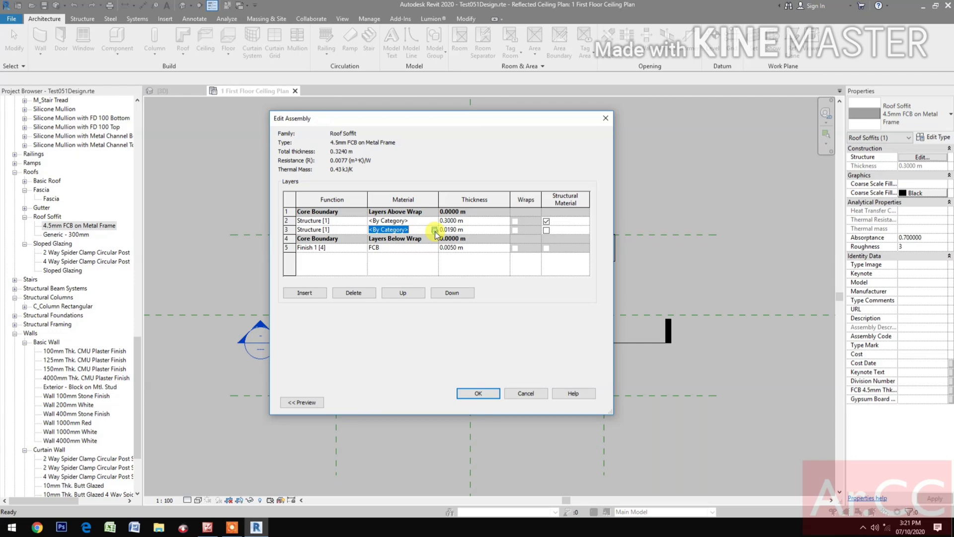
Step: Add the Iron, Cast material from the AEC Materials Metal category to the project
left_click(434, 230)
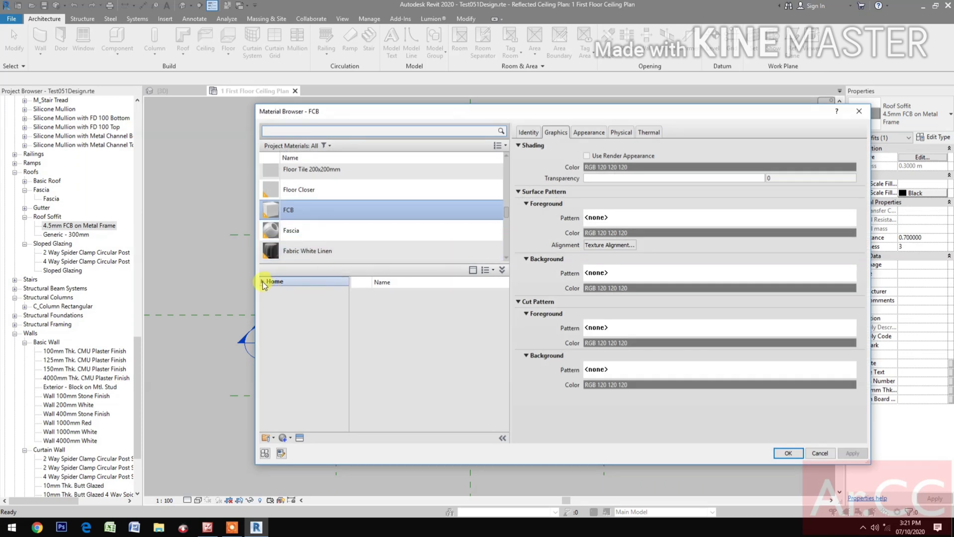
left_click(264, 282)
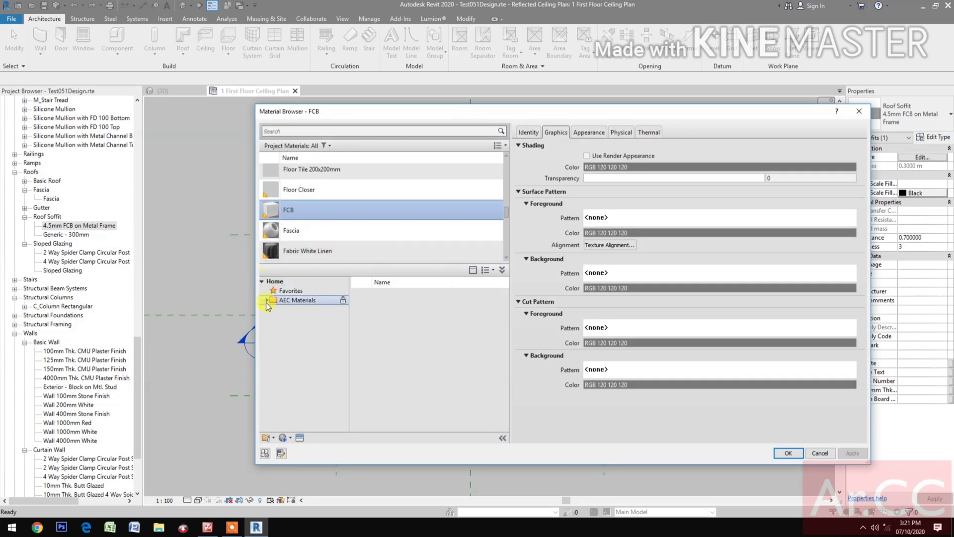
left_click(267, 300)
left_click(292, 404)
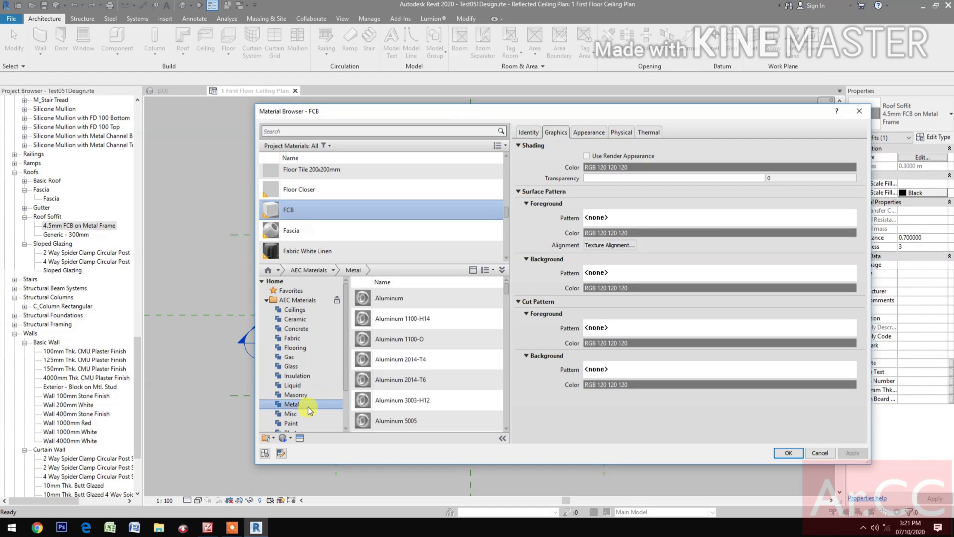
scroll(422, 389, "down", 2)
scroll(422, 391, "down", 3)
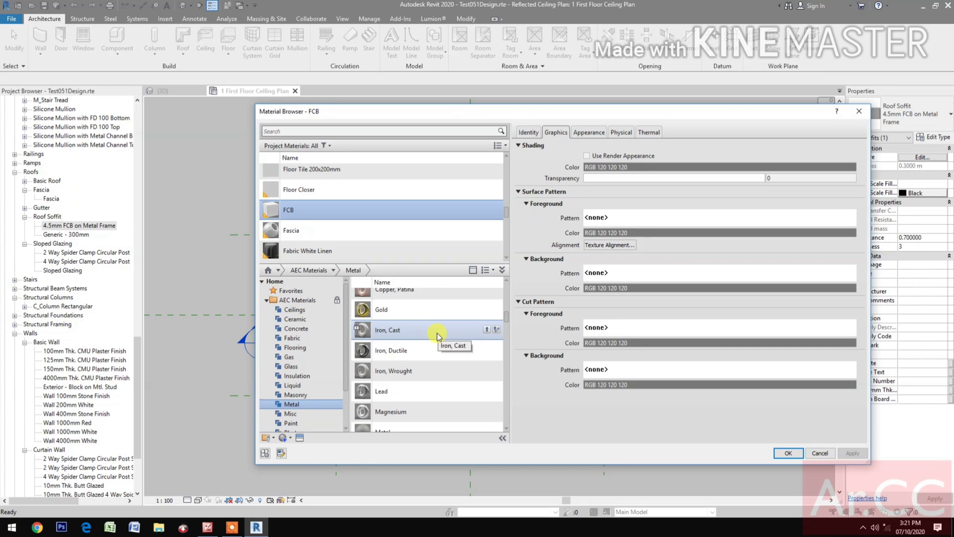
left_click(488, 330)
Step: Rename Iron, Cast to Double Furring and assign it to the 0.019 m layer
right_click(369, 215)
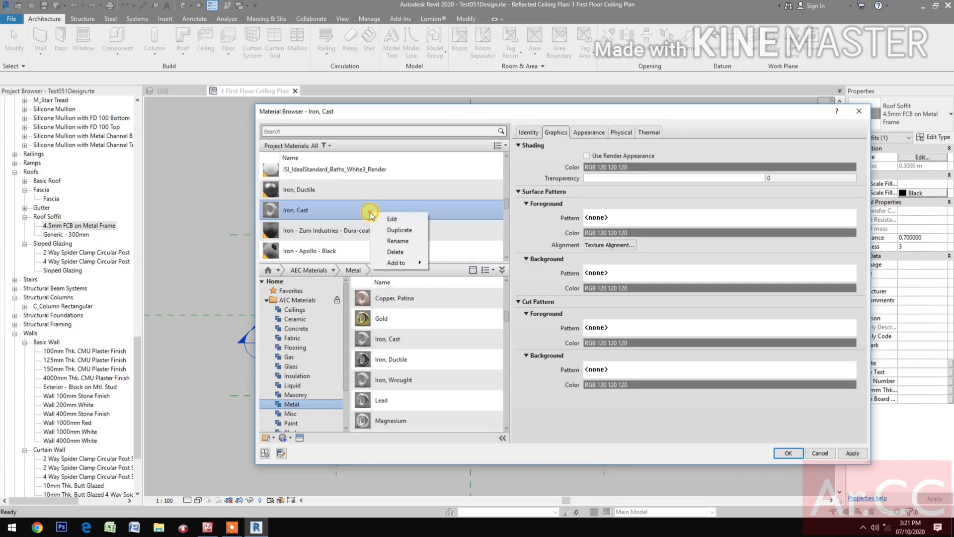
left_click(398, 240)
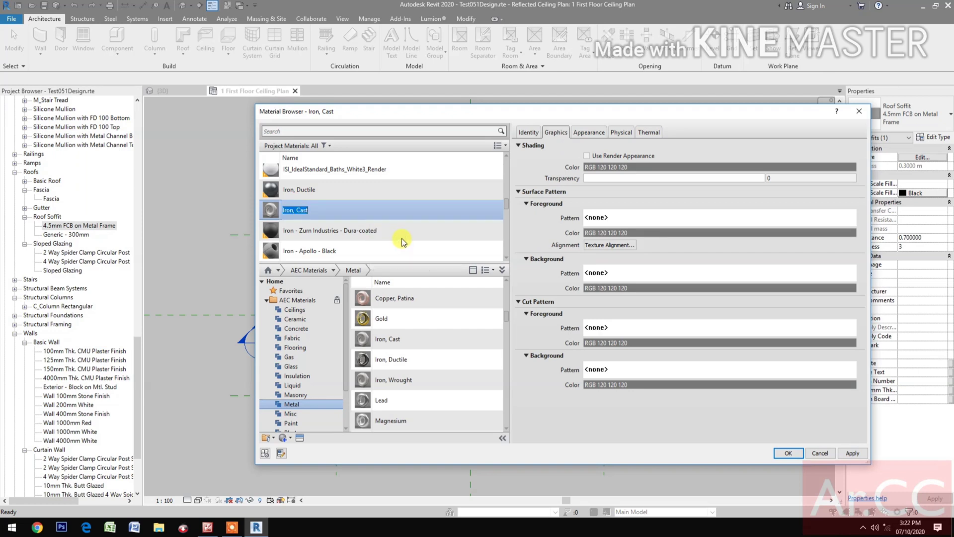
type("Du")
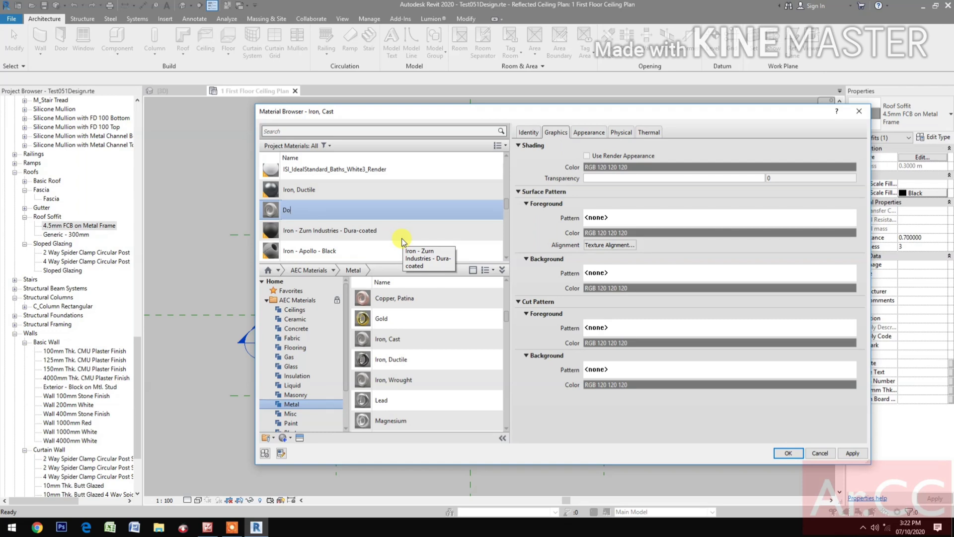
type("uble Furring")
key("Return")
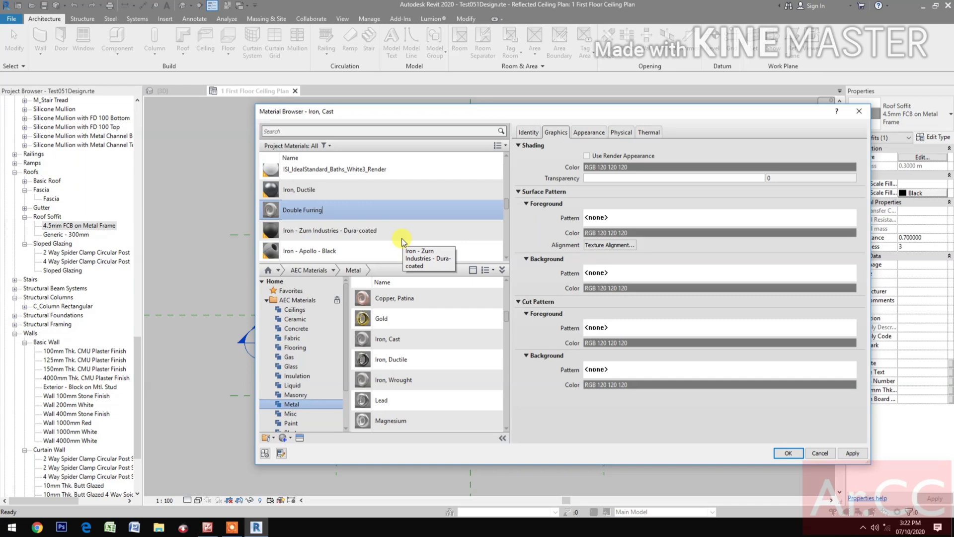
left_click(785, 455)
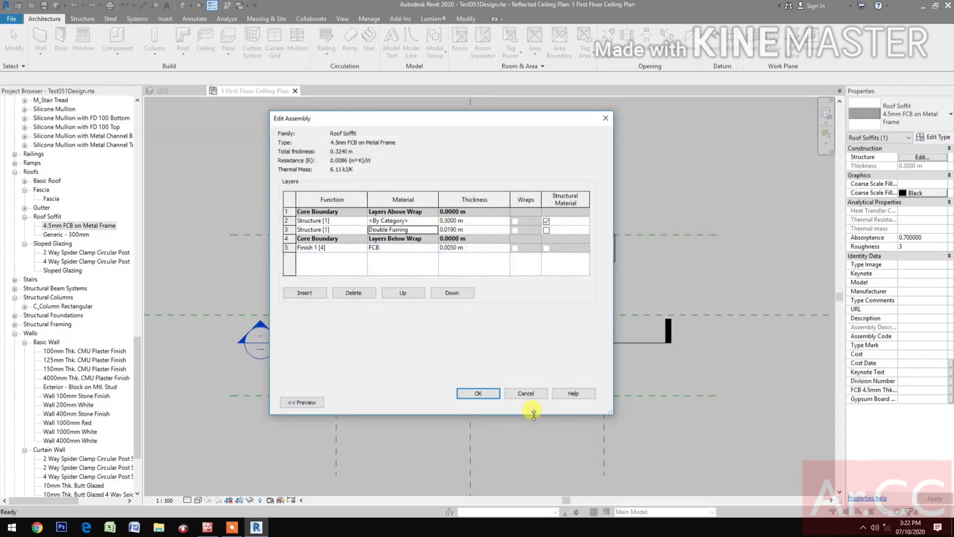
Step: Make the second soffit layer 0.036 m thick and bring up its material choices
left_click(476, 221)
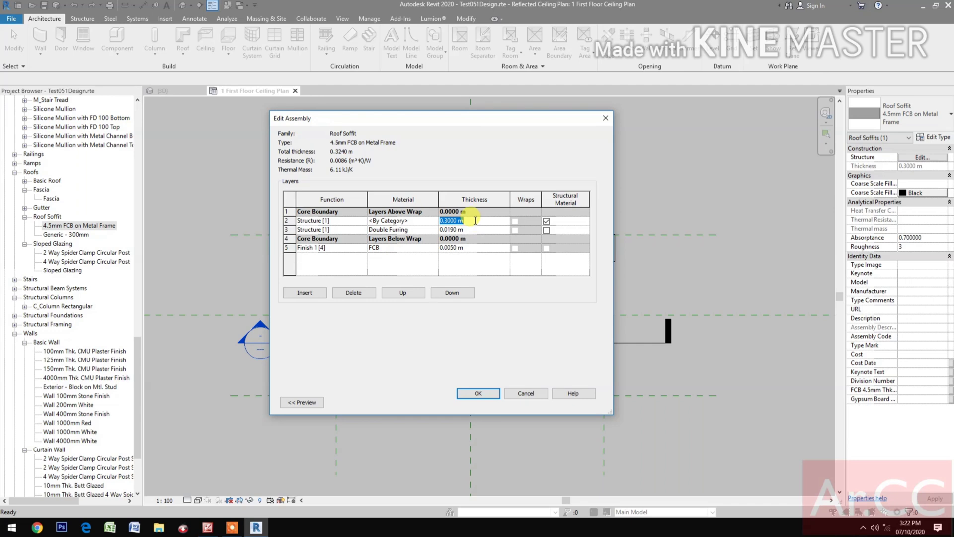
type(".036")
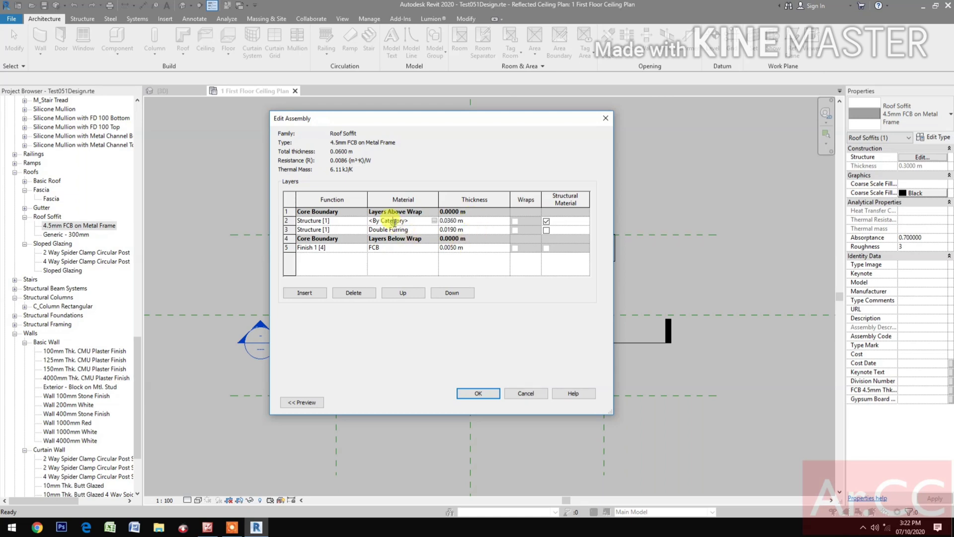
left_click(436, 221)
left_click(436, 221)
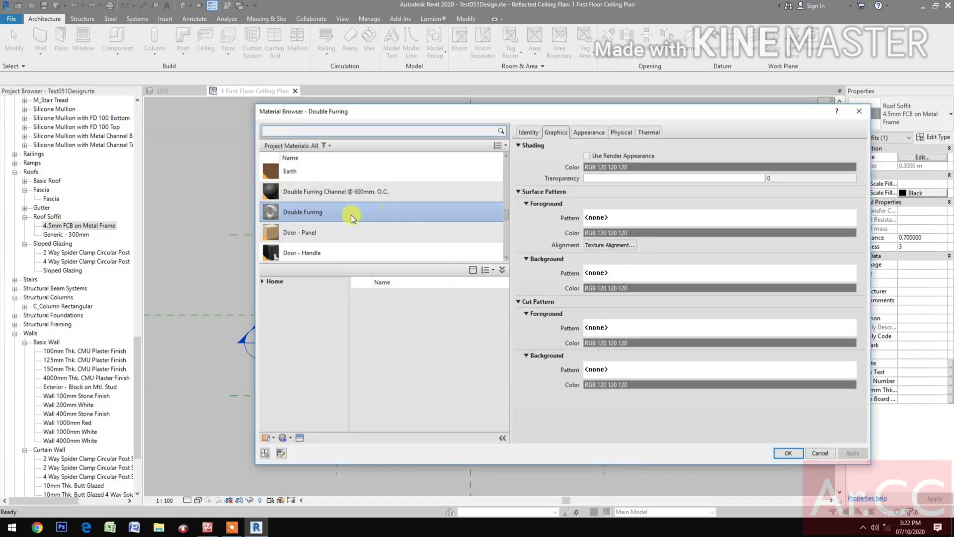
Step: Assign a Carrying Channel material, duplicated from Double Furring, to the layer and save the soffit type
right_click(351, 215)
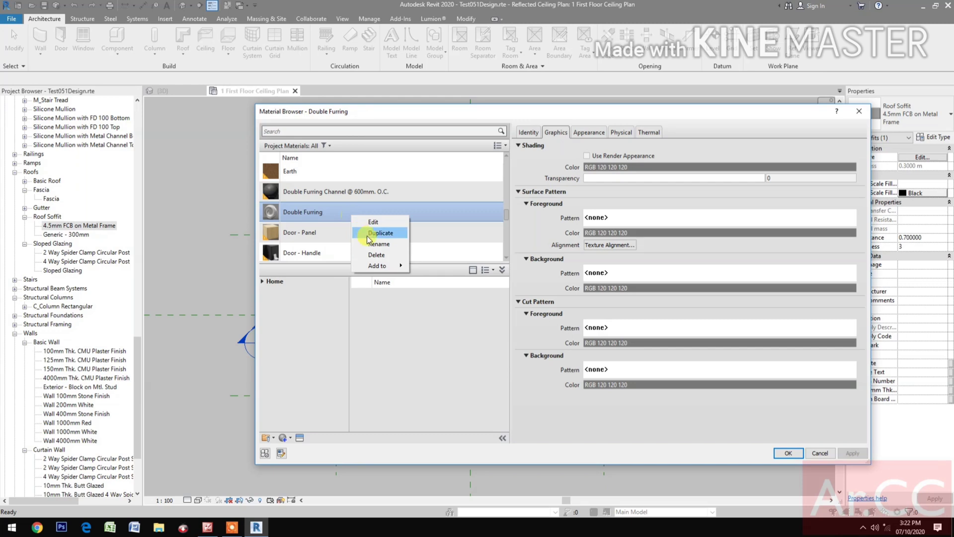
left_click(368, 234)
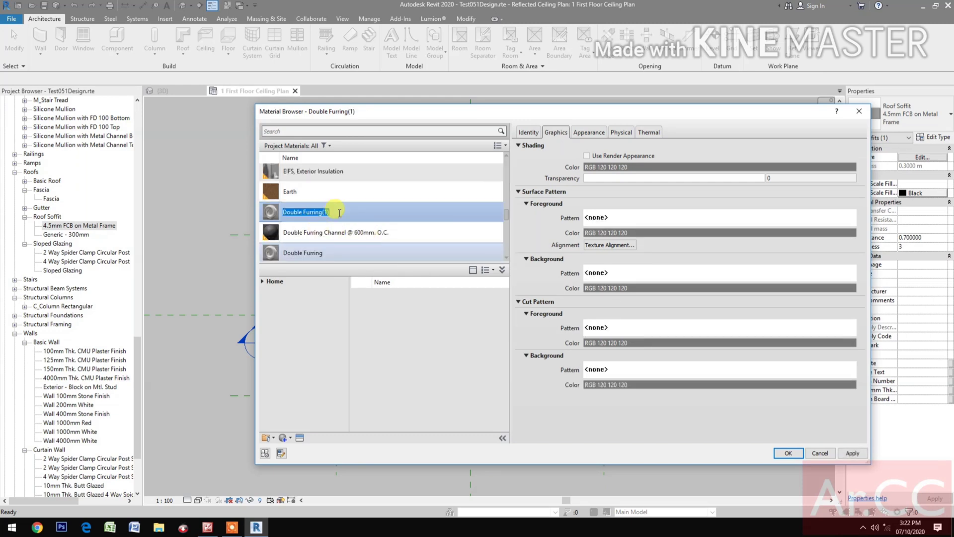
key("BackSpace")
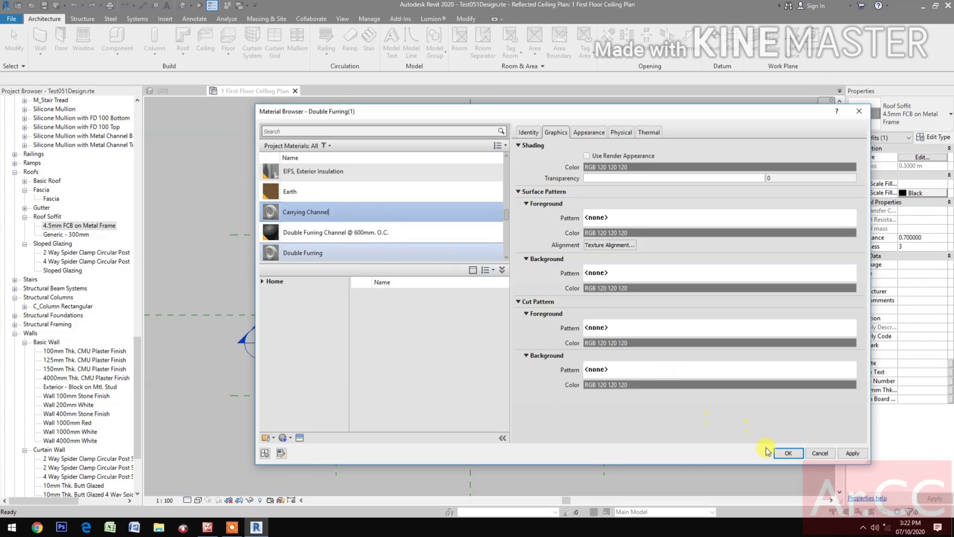
left_click(784, 454)
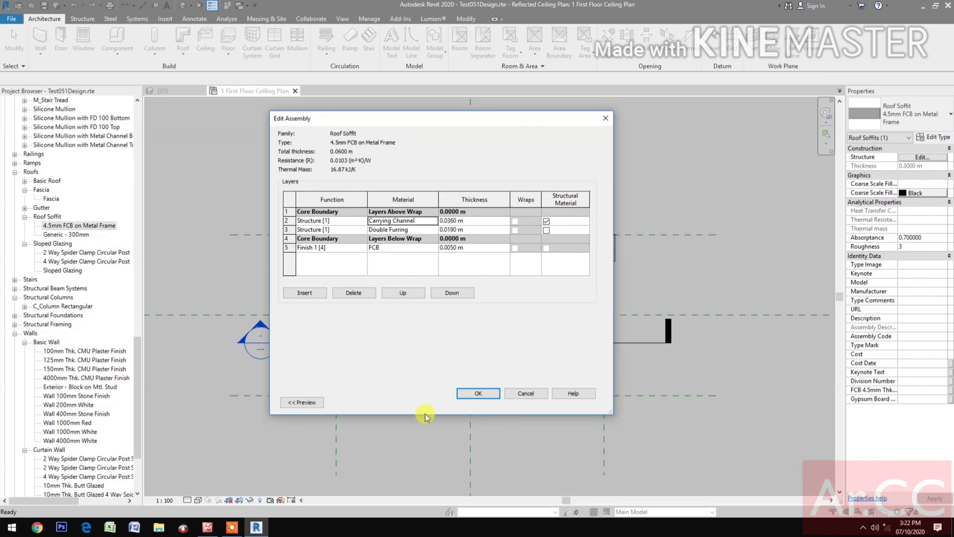
left_click(466, 397)
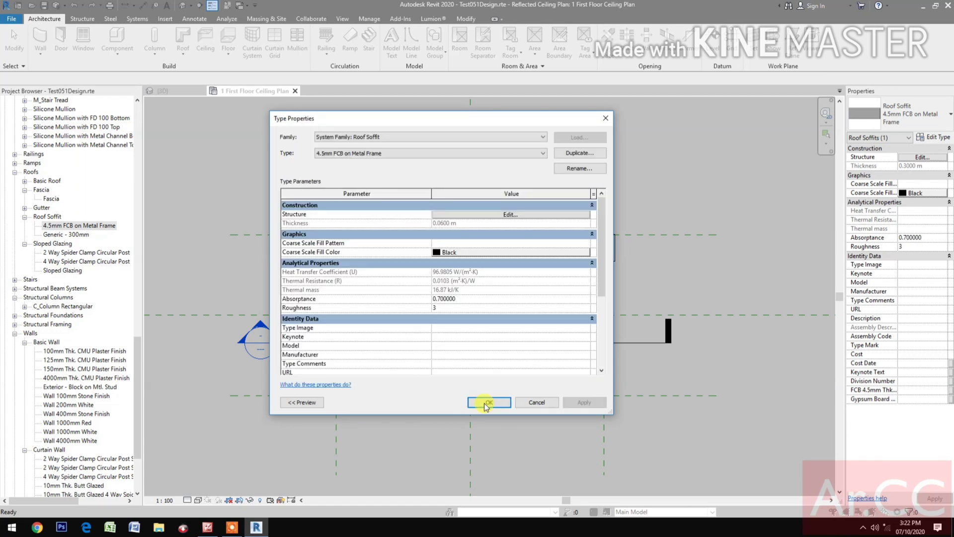
left_click(487, 403)
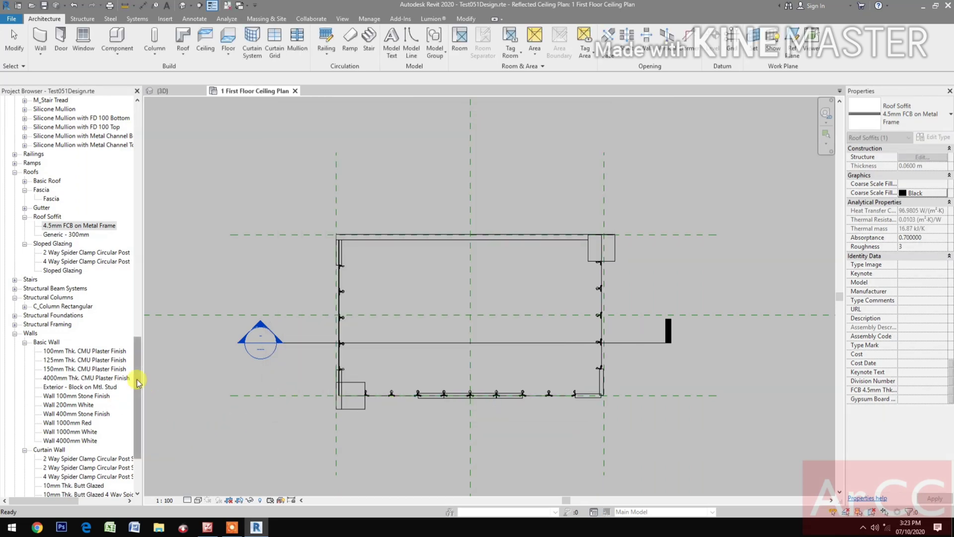
Step: Duplicate the Fascia roof type and rename the copy to Light Tray Fascia
left_click(51, 199)
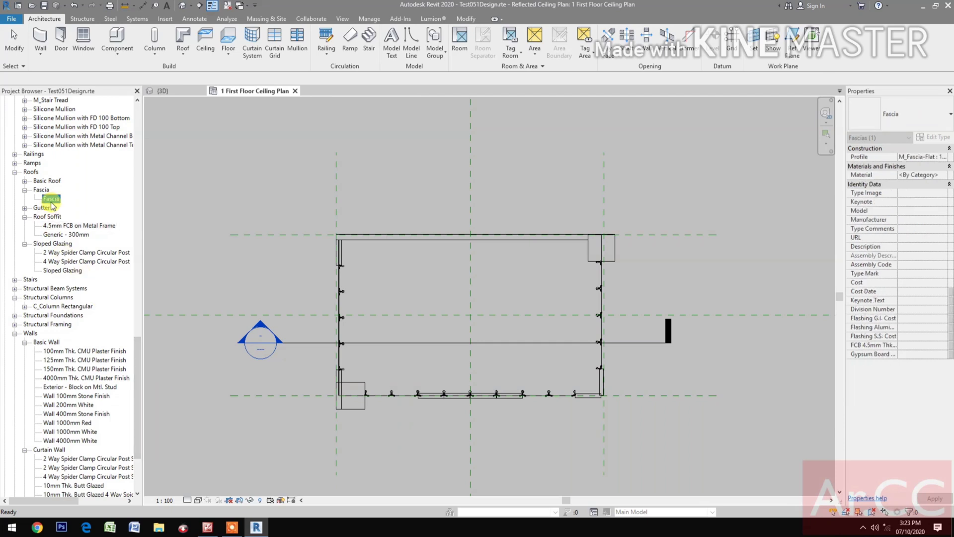
right_click(51, 203)
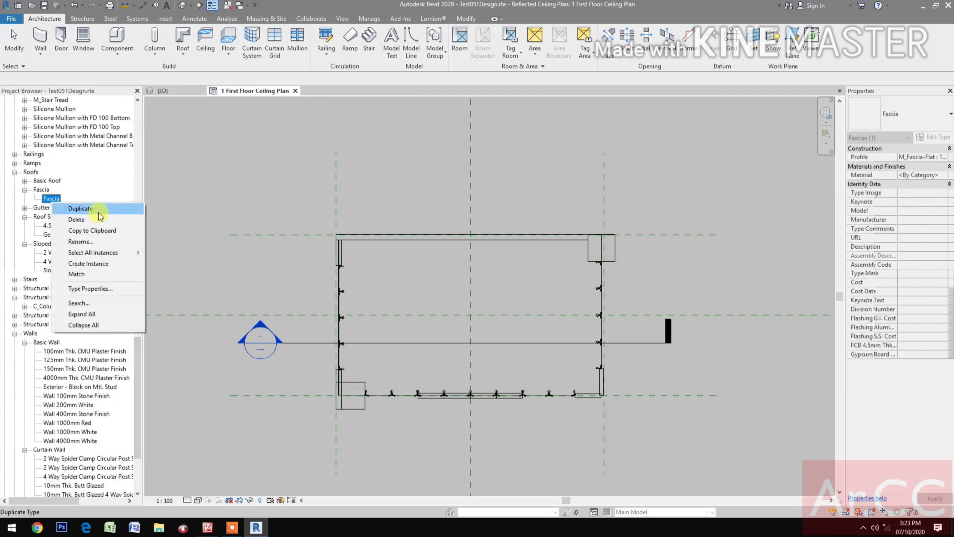
left_click(99, 211)
right_click(53, 208)
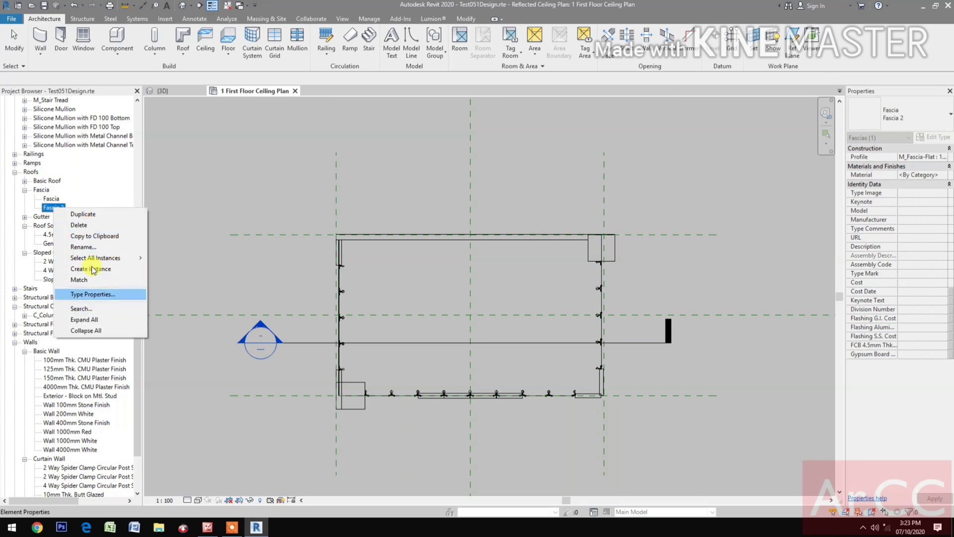
left_click(92, 247)
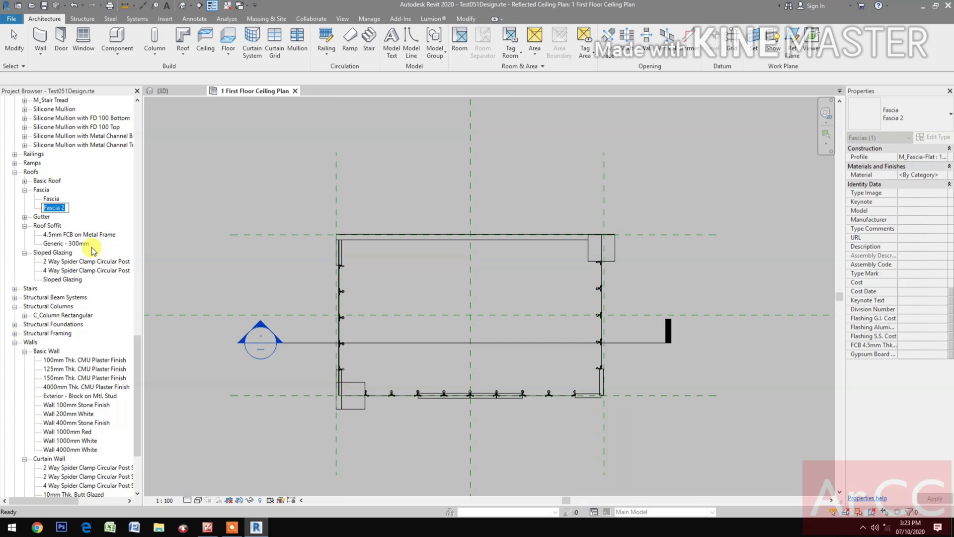
type("L")
type("ight Tray Fa")
left_click(225, 278)
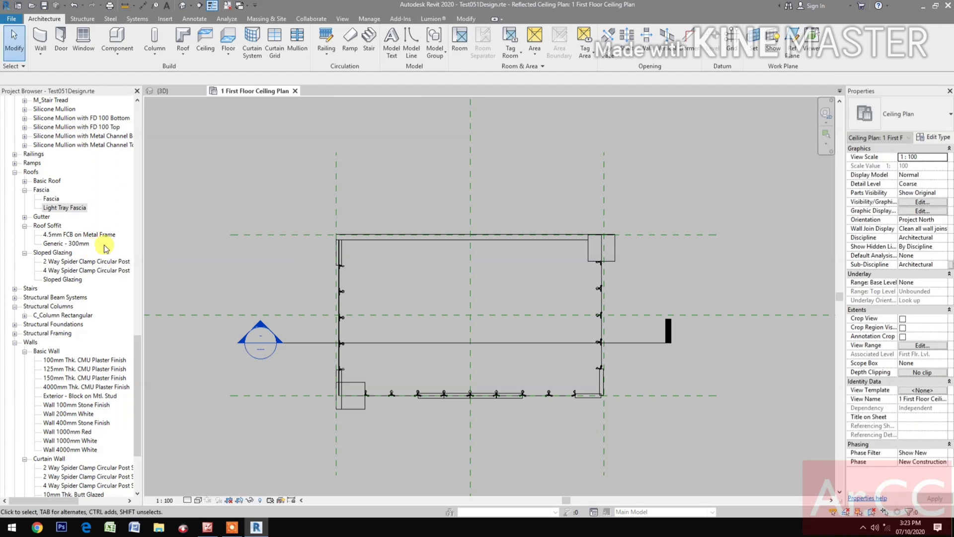
Step: Set the Light Tray Fascia type's profile to Light Tray Profile
double_click(73, 211)
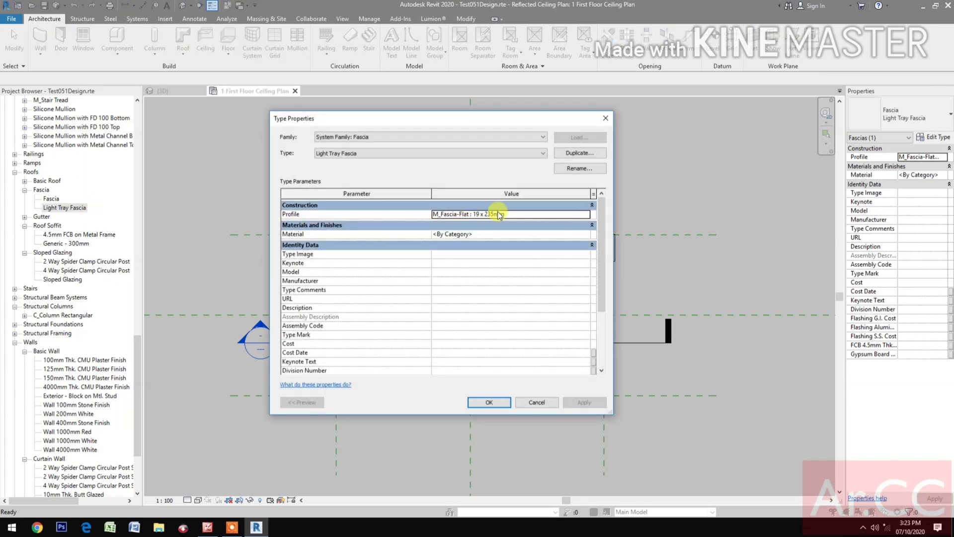
left_click(589, 214)
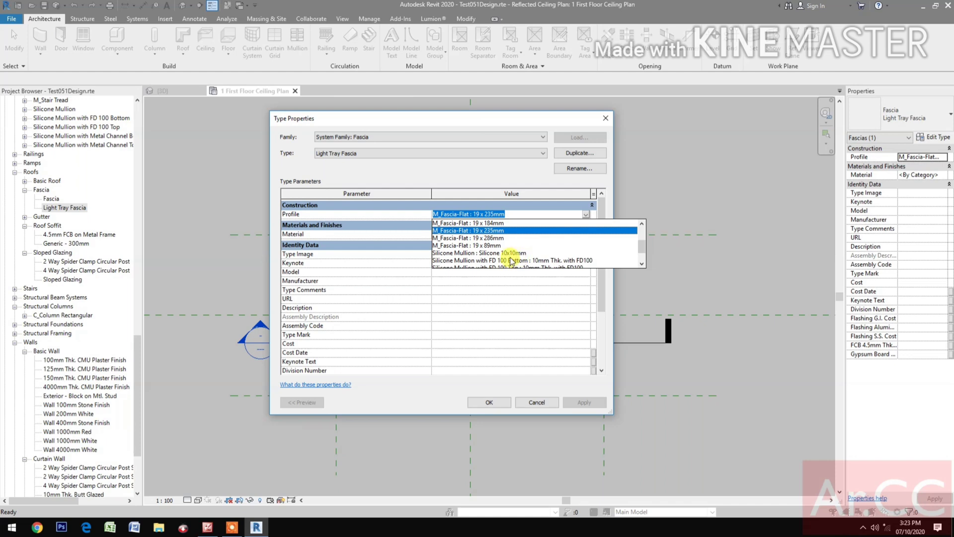
scroll(511, 260, "down", 2)
scroll(505, 260, "up", 4)
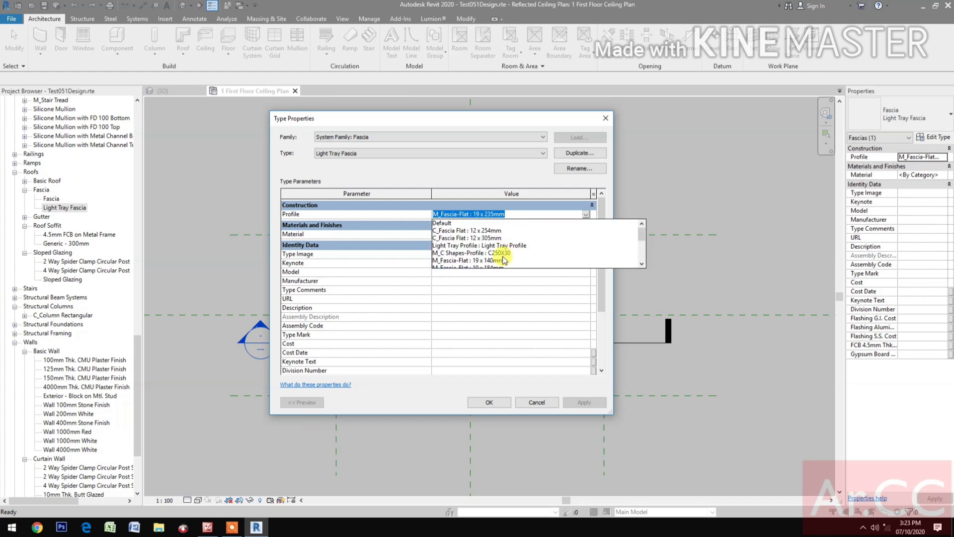
left_click(482, 246)
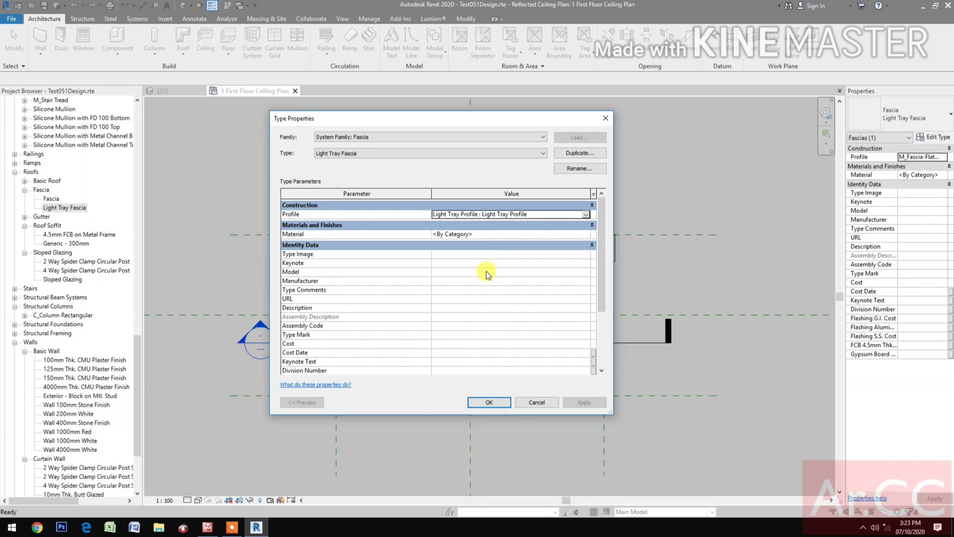
Step: Assign FCB as the fascia material and apply the type properties
left_click(586, 235)
left_click(587, 234)
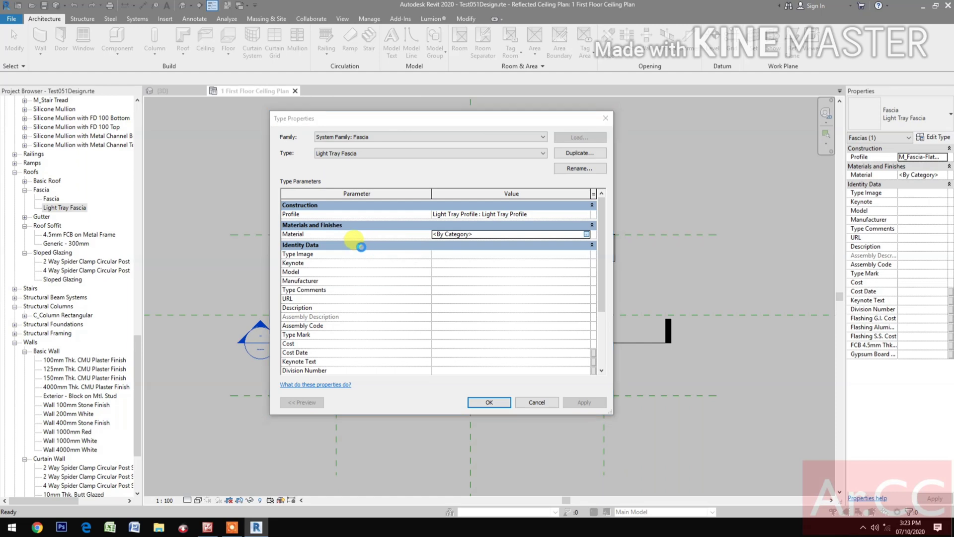
scroll(358, 248, "down", 3)
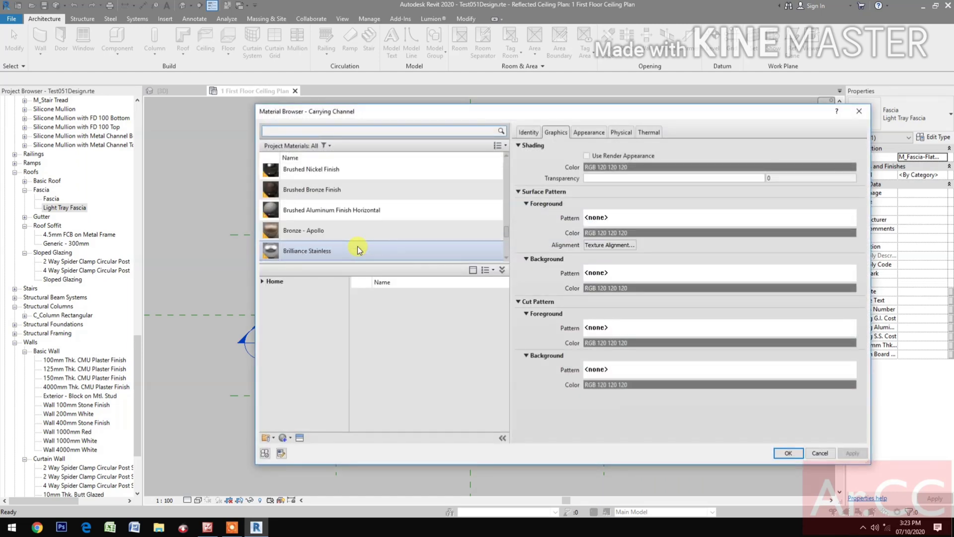
left_click(330, 129)
type("fcb")
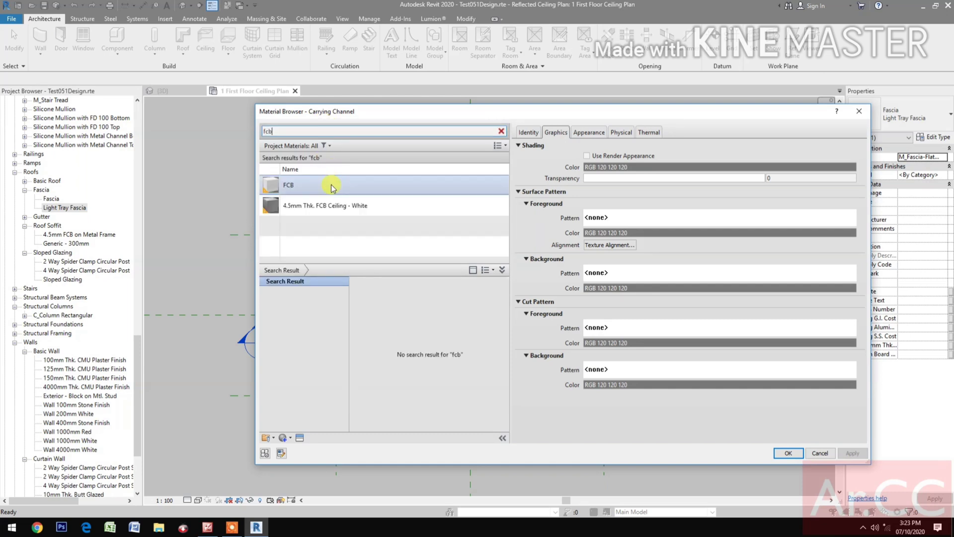
left_click(332, 186)
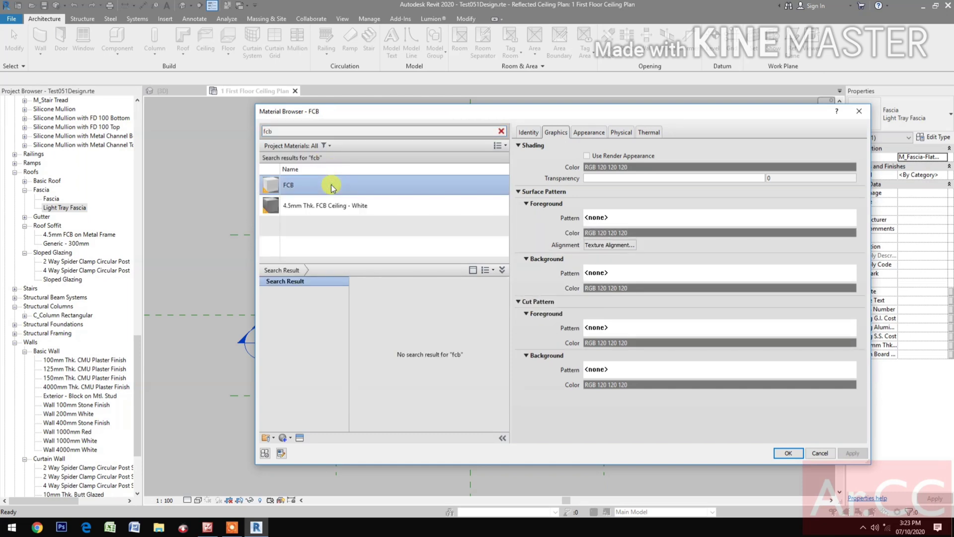
left_click(787, 453)
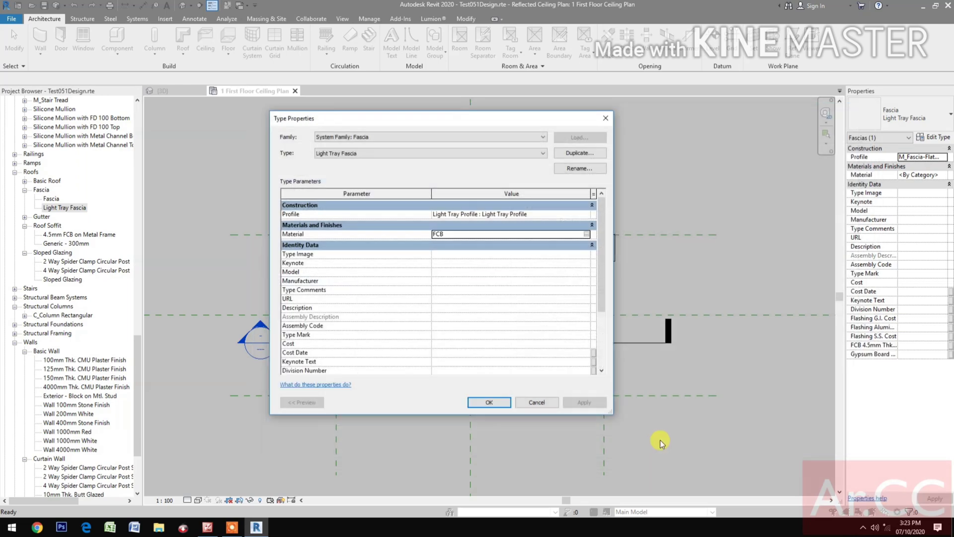
left_click(485, 400)
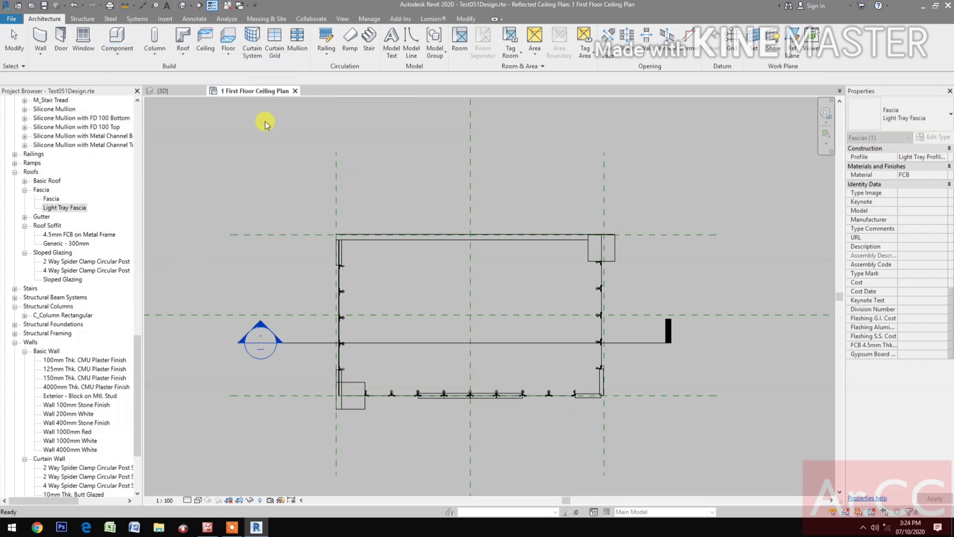
Step: Start a roof soffit moved to Sec. Flr. Lvl. and use the Rectangle boundary tool
left_click_drag(135, 347, 155, 118)
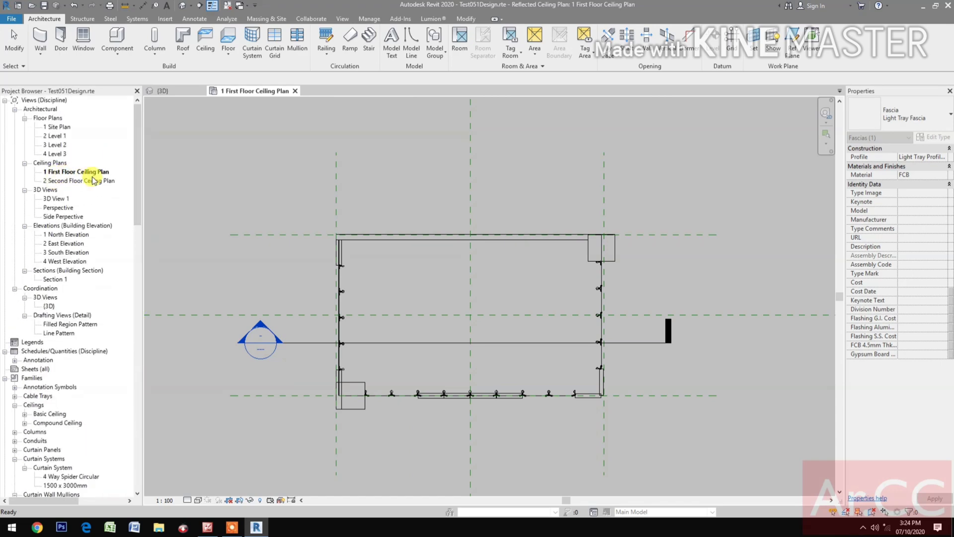
left_click(183, 56)
left_click(189, 130)
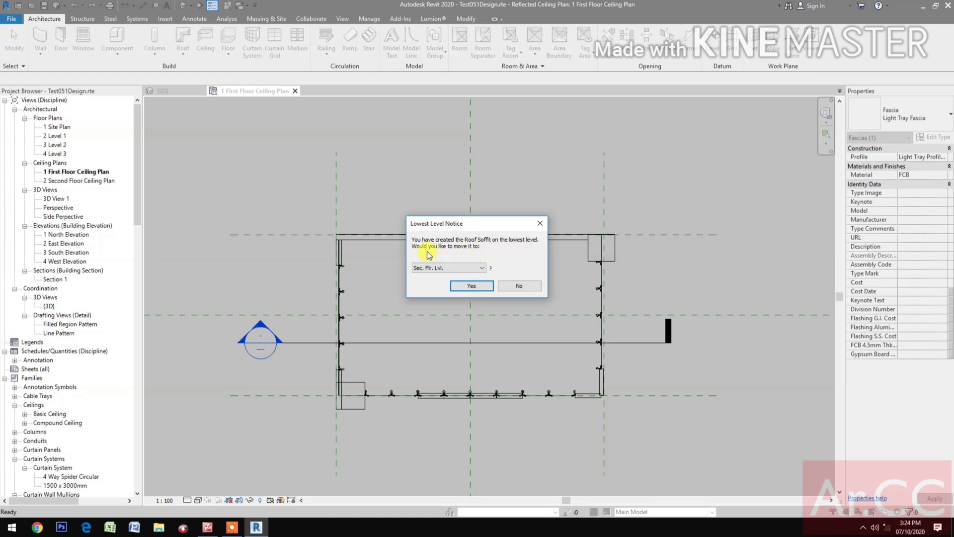
left_click(472, 286)
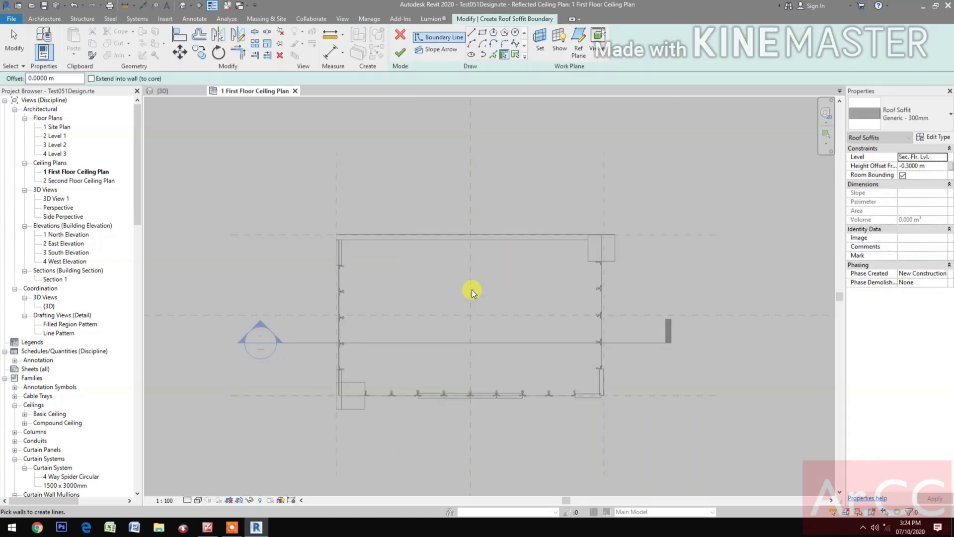
left_click(482, 34)
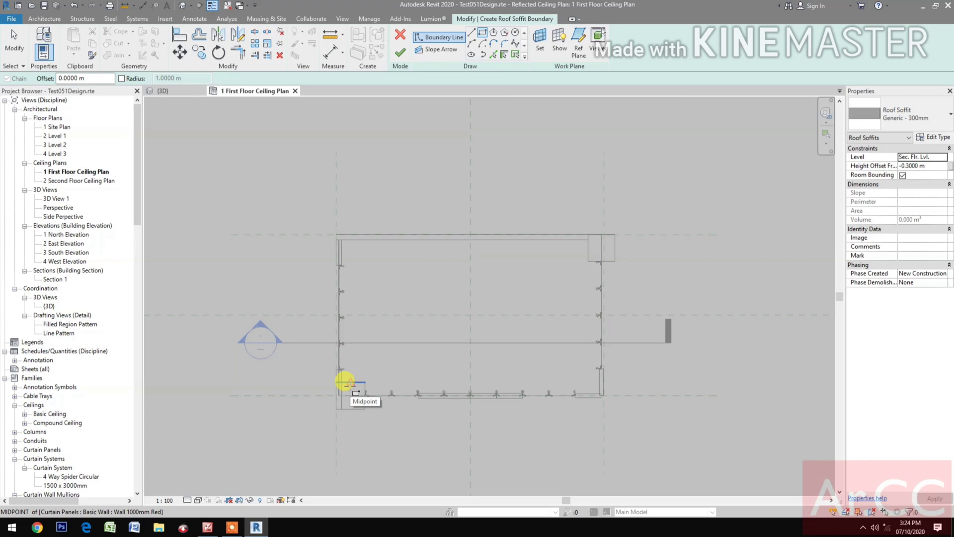
Step: Draw the outer boundary rectangle along the walls and a second rectangle inset 0.6 m inside it
left_click(351, 383)
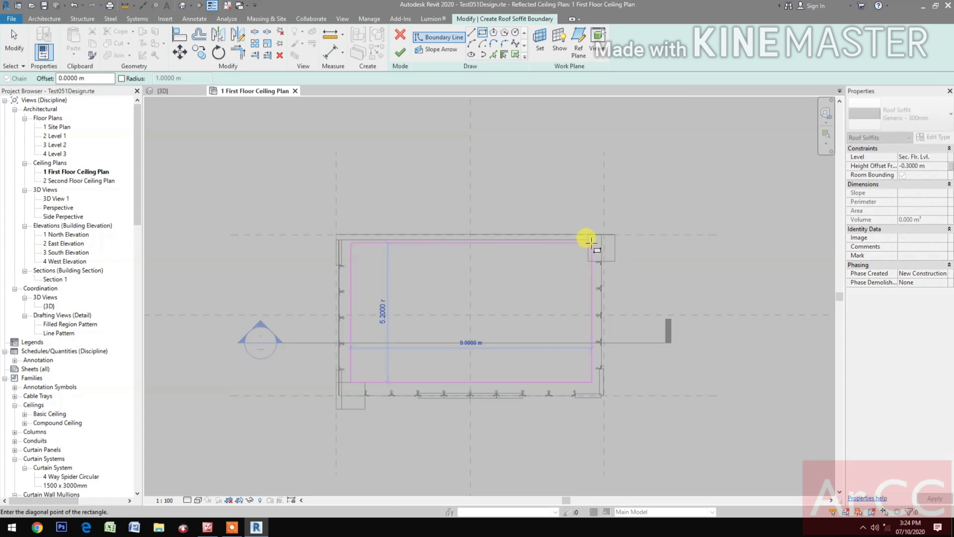
left_click(588, 240)
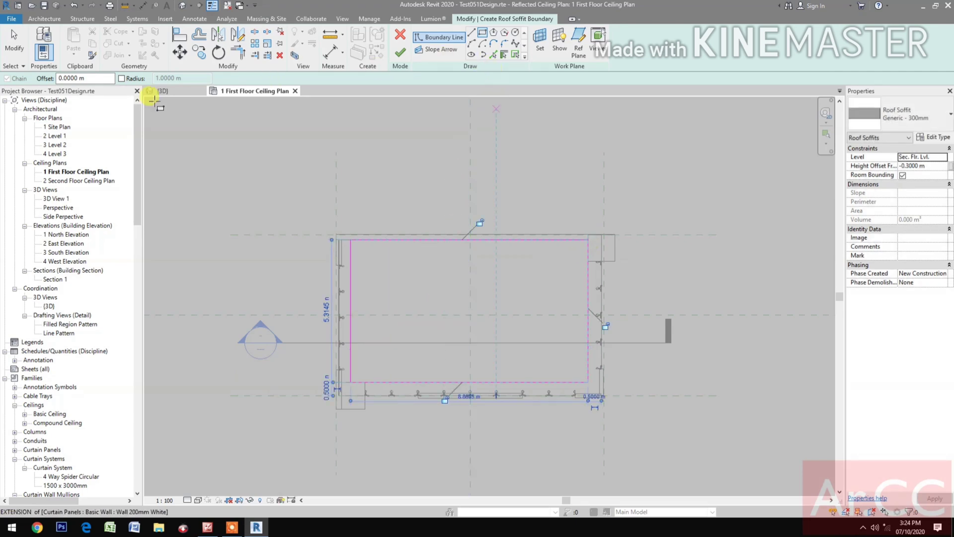
left_click(85, 78)
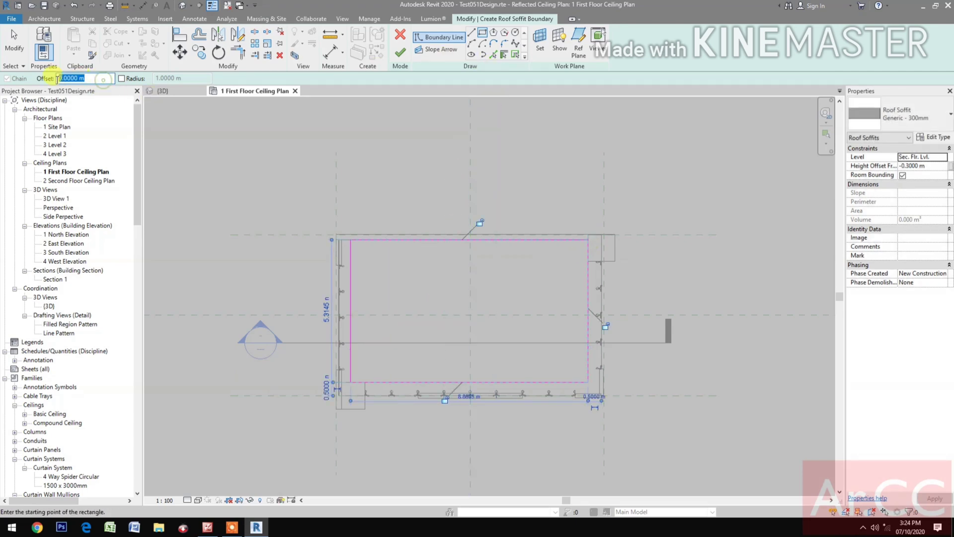
type(".6")
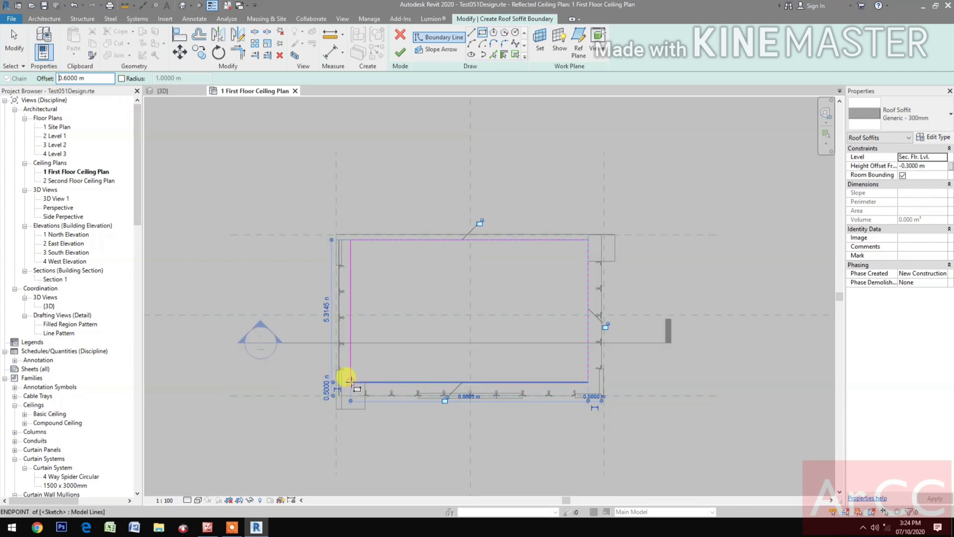
left_click(350, 382)
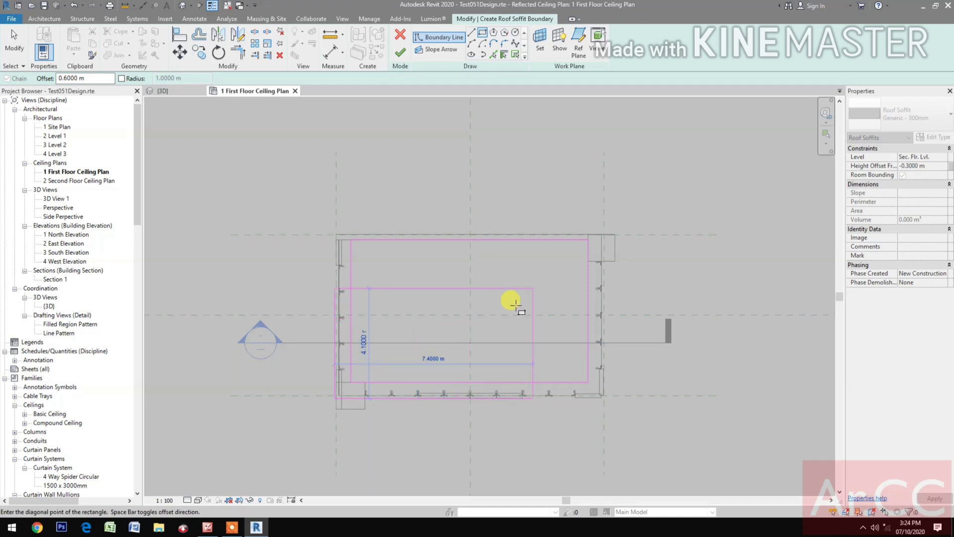
key("space")
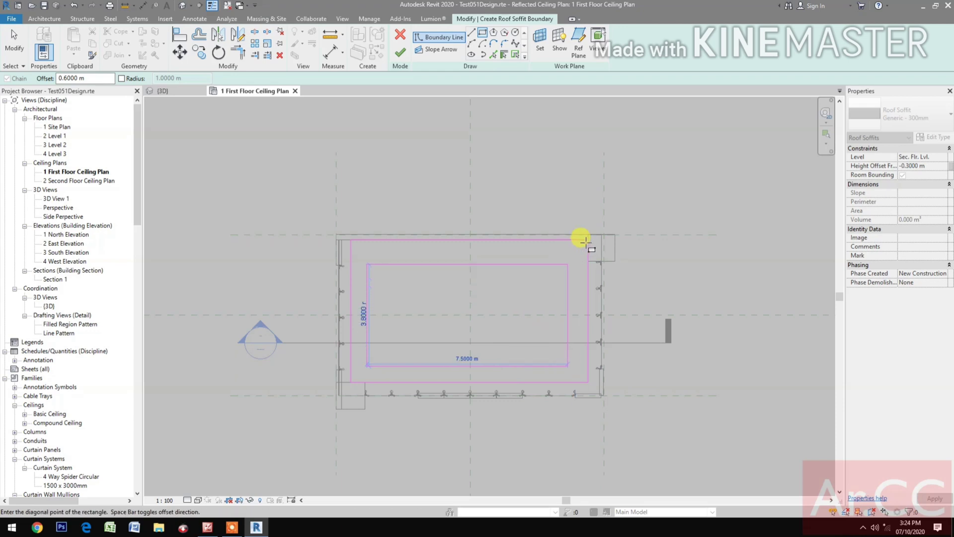
left_click(580, 245)
key("Escape")
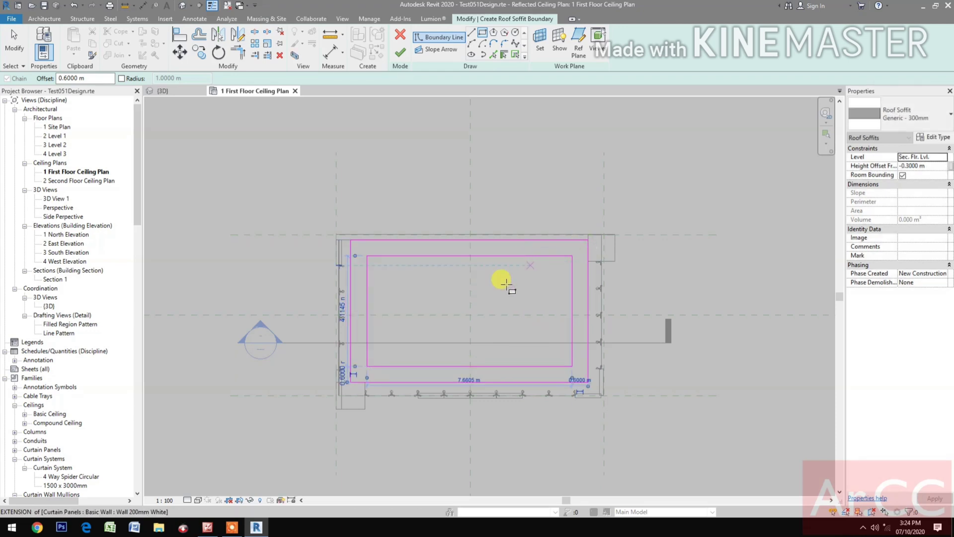
key("Escape")
left_click(470, 37)
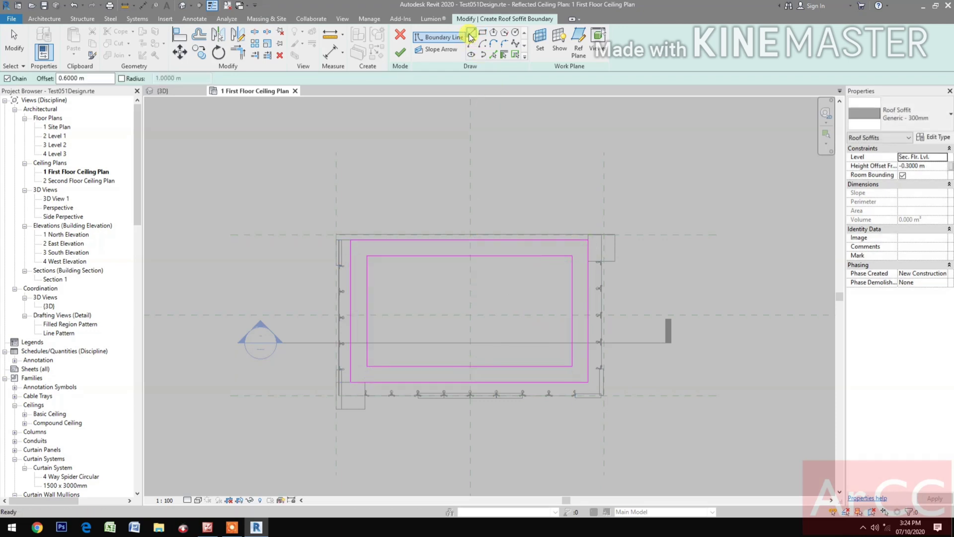
left_click(70, 79)
Step: Draw two vertical dividing lines across the inner rectangle with zero offset
double_click(69, 80)
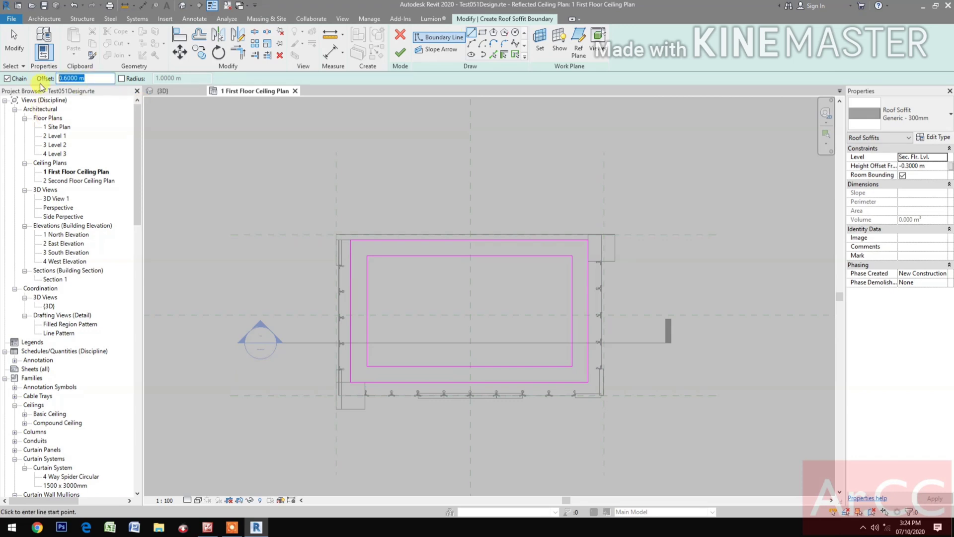
type("0")
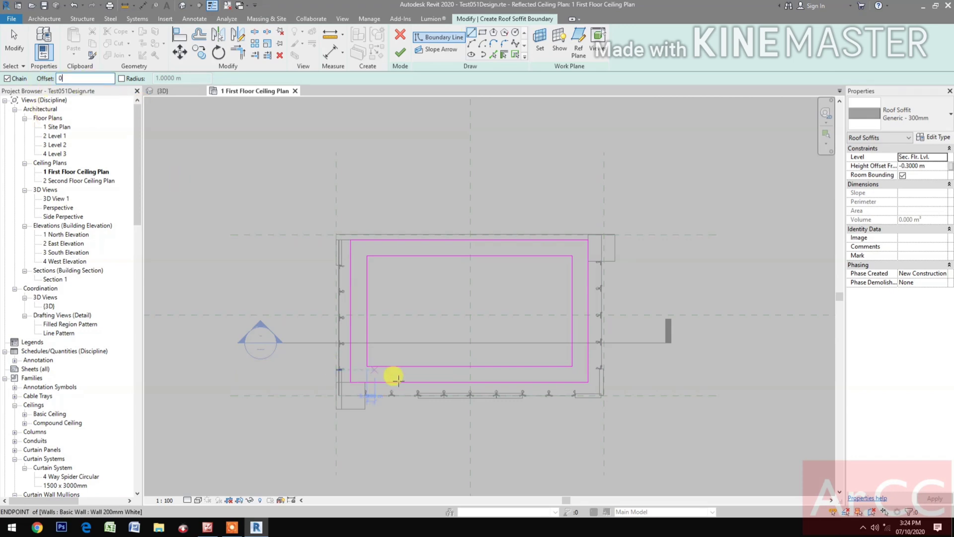
left_click(426, 366)
left_click(428, 275)
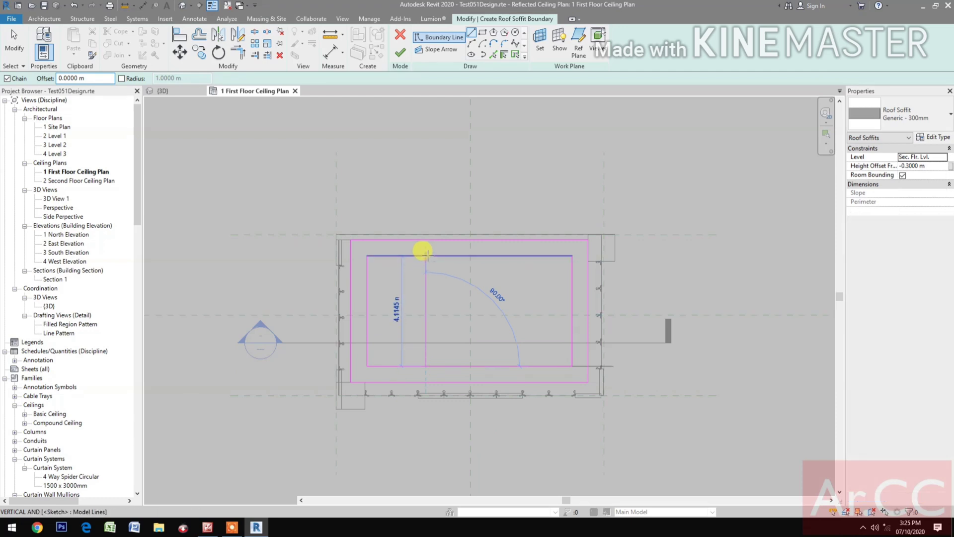
key("Escape")
left_click(504, 367)
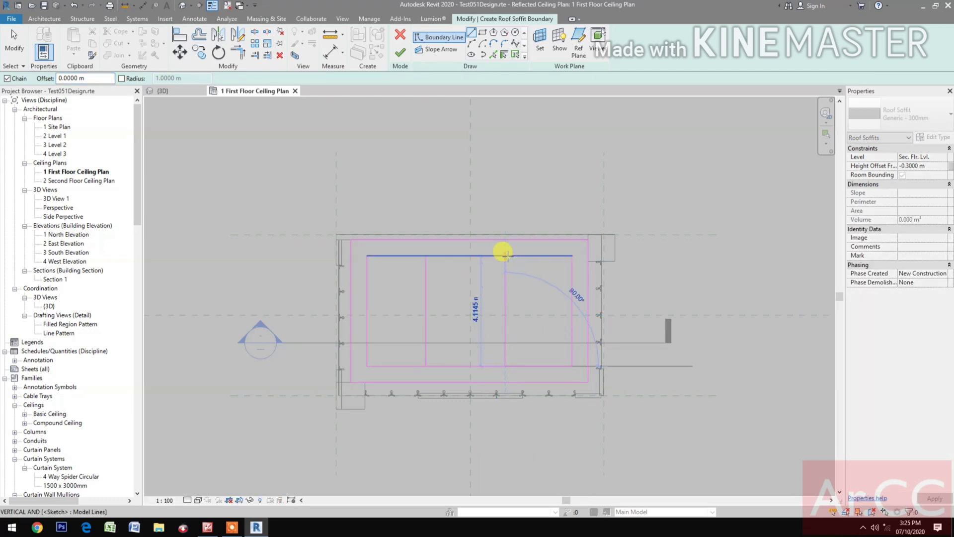
left_click(506, 256)
key("Escape")
key("Escape")
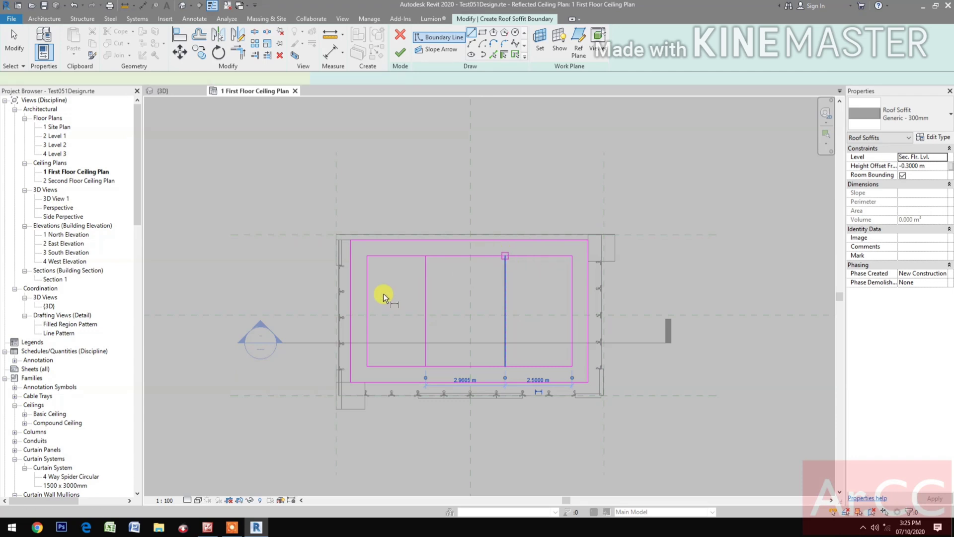
Step: Add an aligned dimension across the inner edges and dividers, set to EQ for three equal bays
key("d")
key("i")
left_click(365, 288)
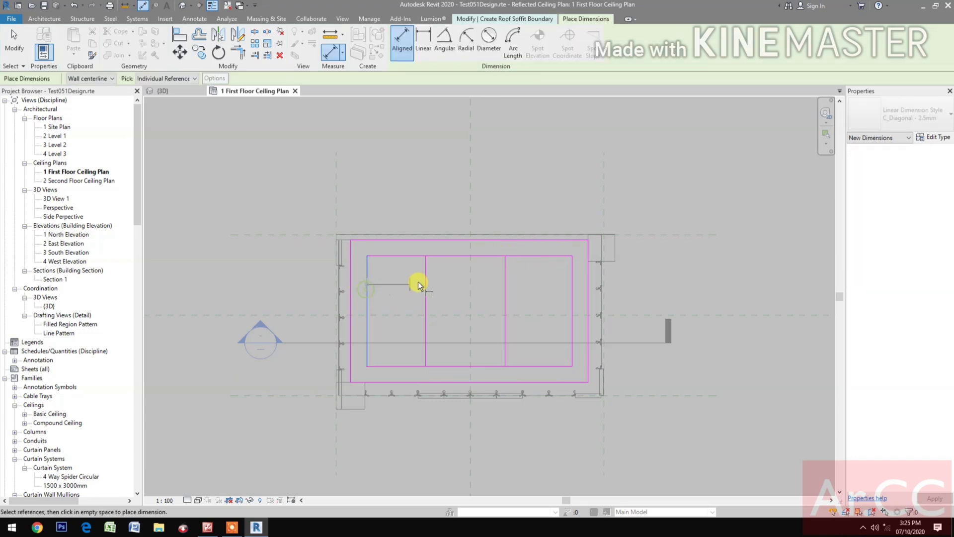
left_click(505, 287)
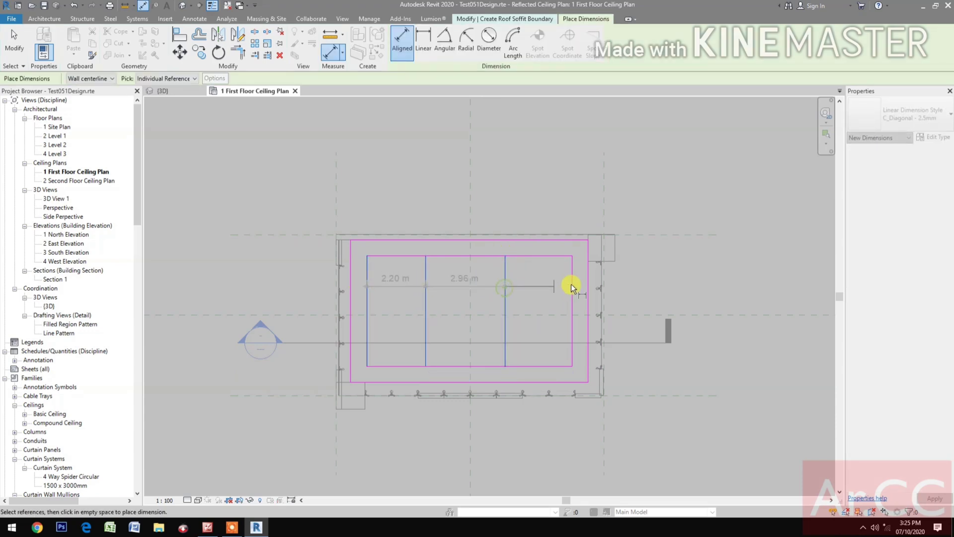
left_click(571, 285)
left_click(552, 211)
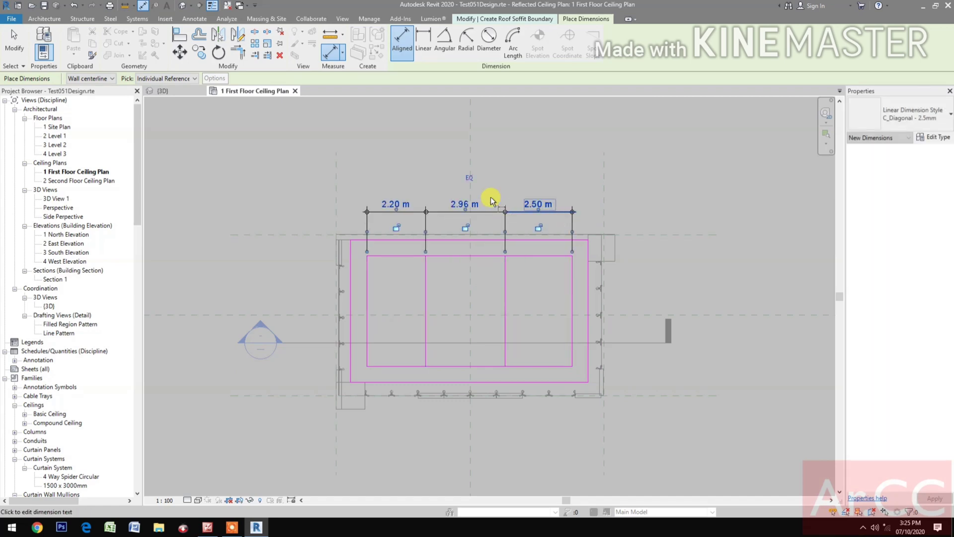
left_click(469, 177)
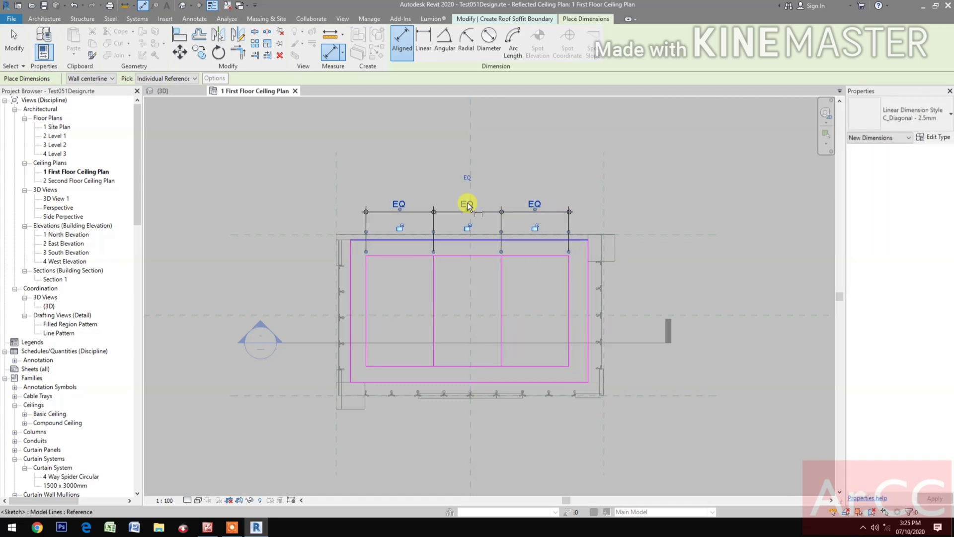
key("Escape")
key("Escape")
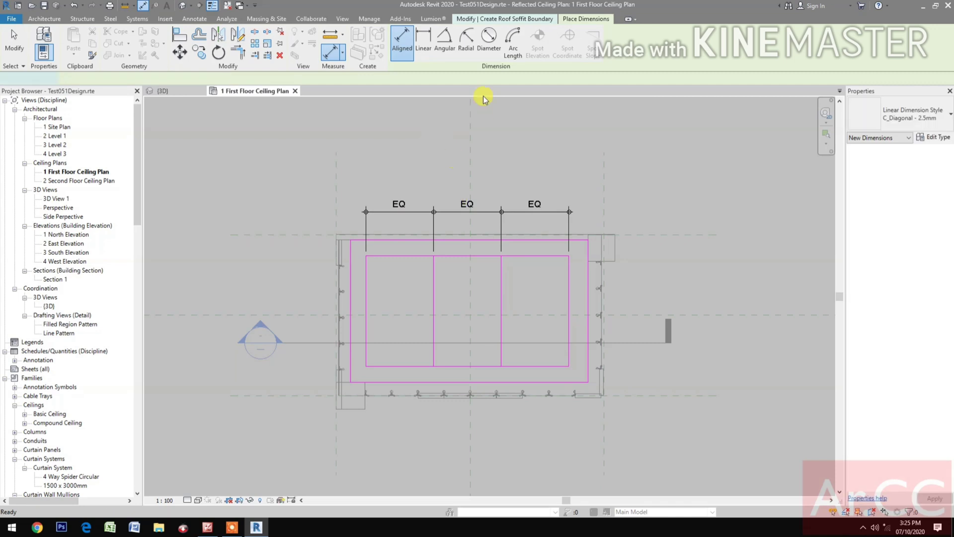
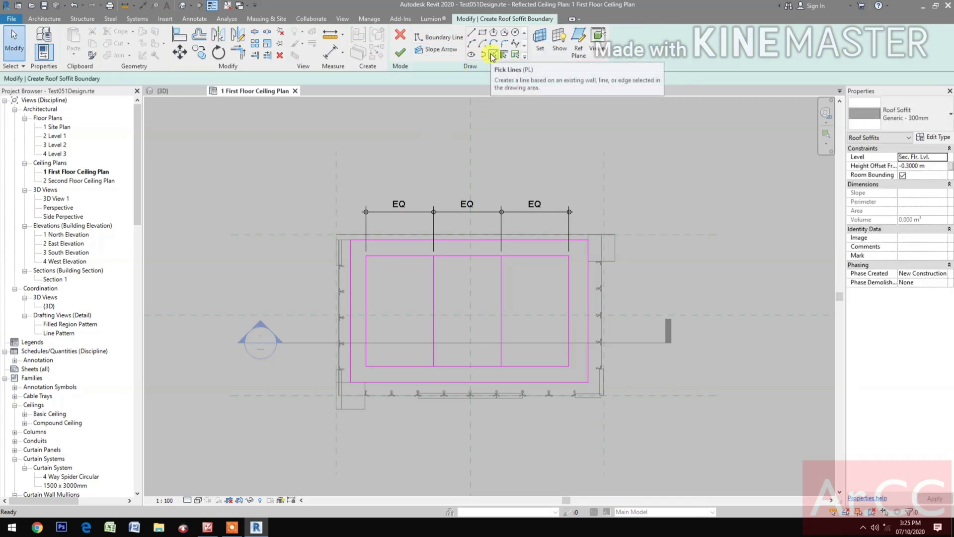
Step: Pick soffit boundary lines offset 0.3 m on both sides of the two dividing lines
left_click(492, 56)
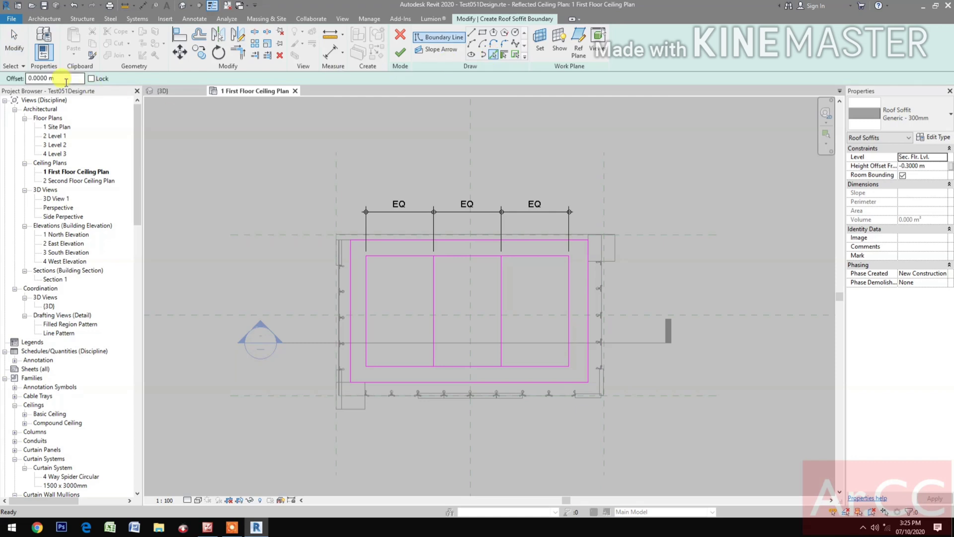
left_click(66, 81)
type(".3")
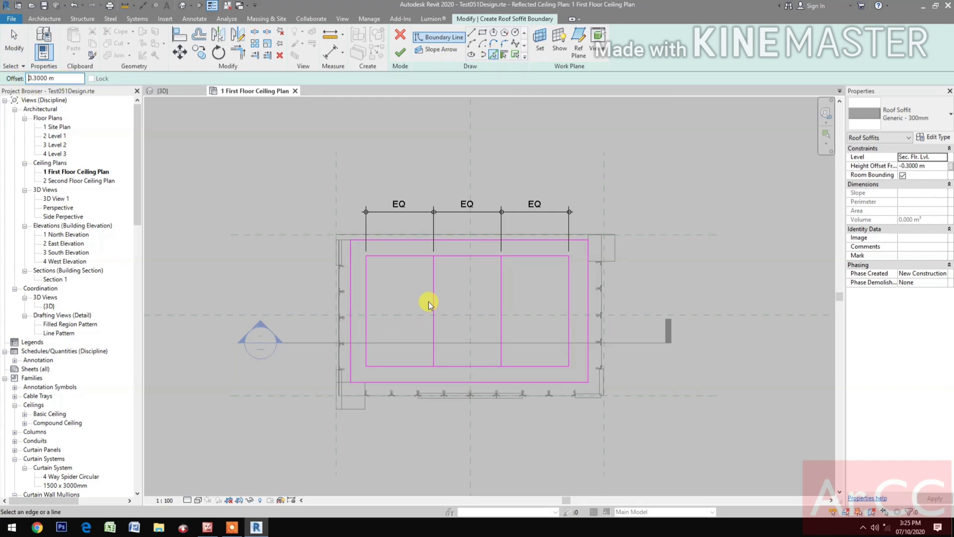
left_click(431, 303)
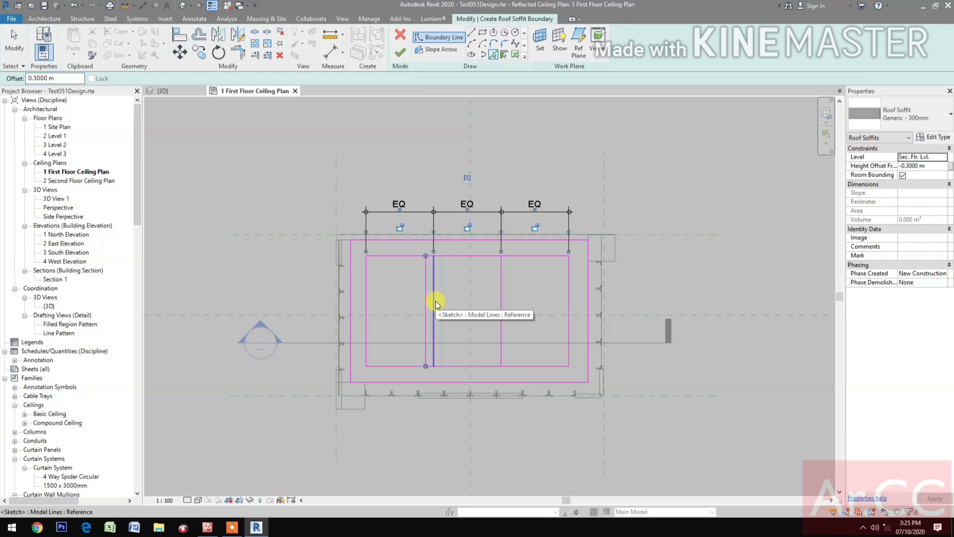
left_click(437, 303)
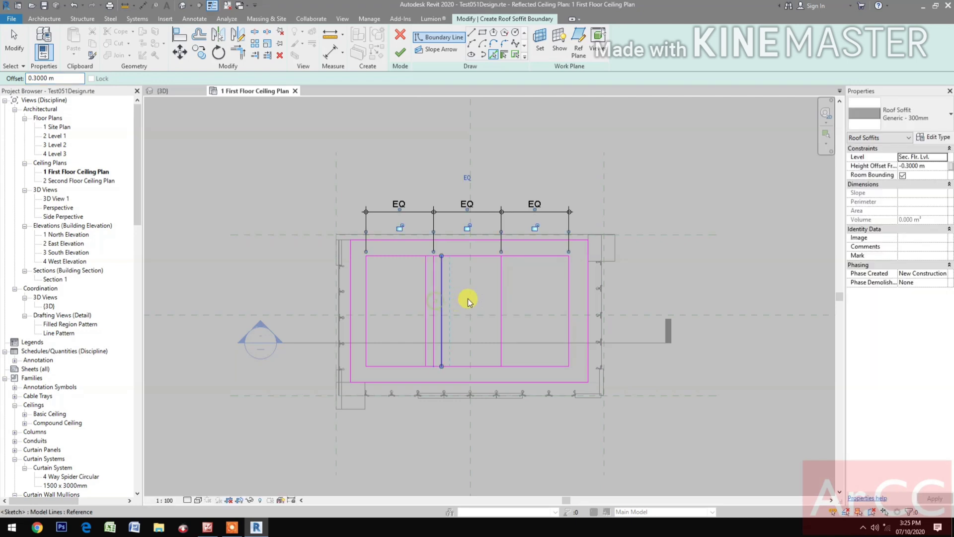
left_click(497, 294)
left_click(503, 296)
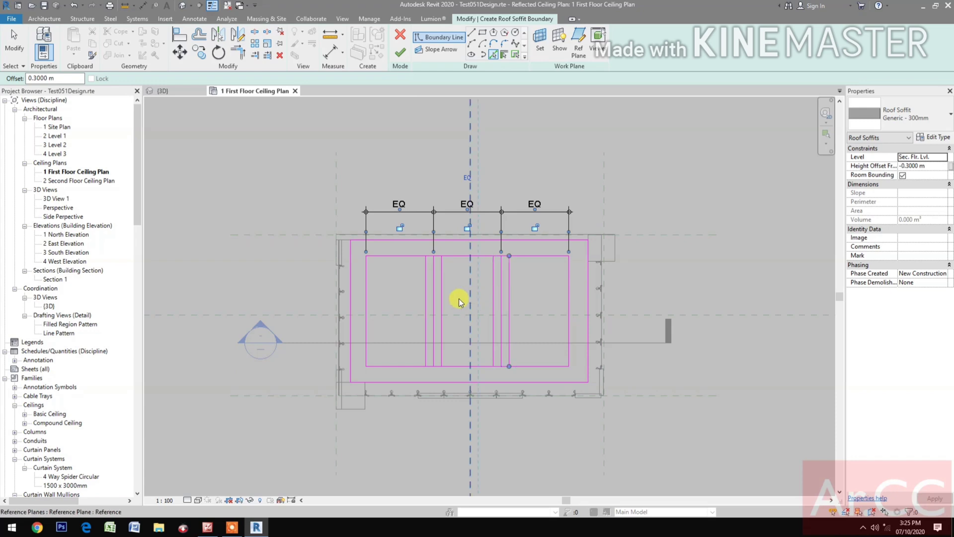
Step: Delete a divider sketch line by mistake, then restore it with undo
key("Escape")
key("Escape")
left_click(431, 293)
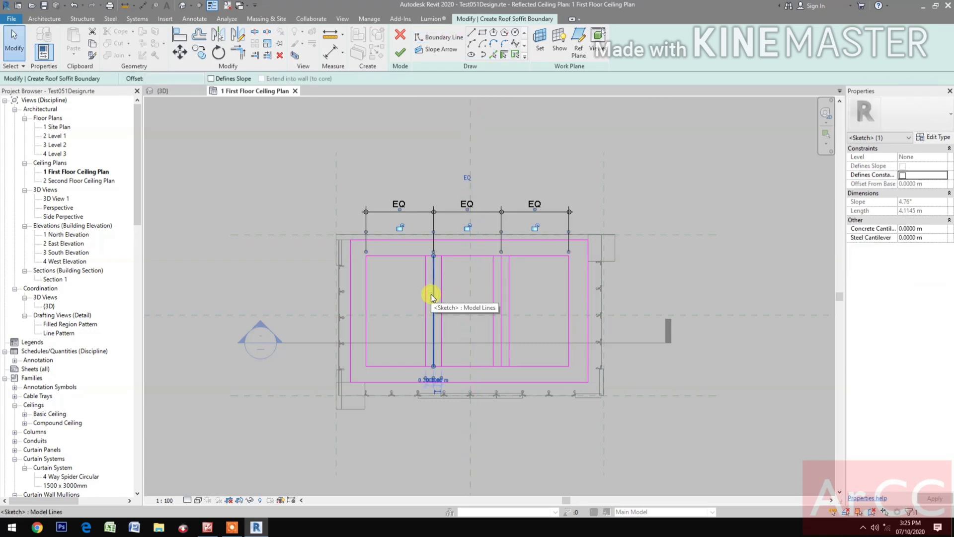
key("Delete")
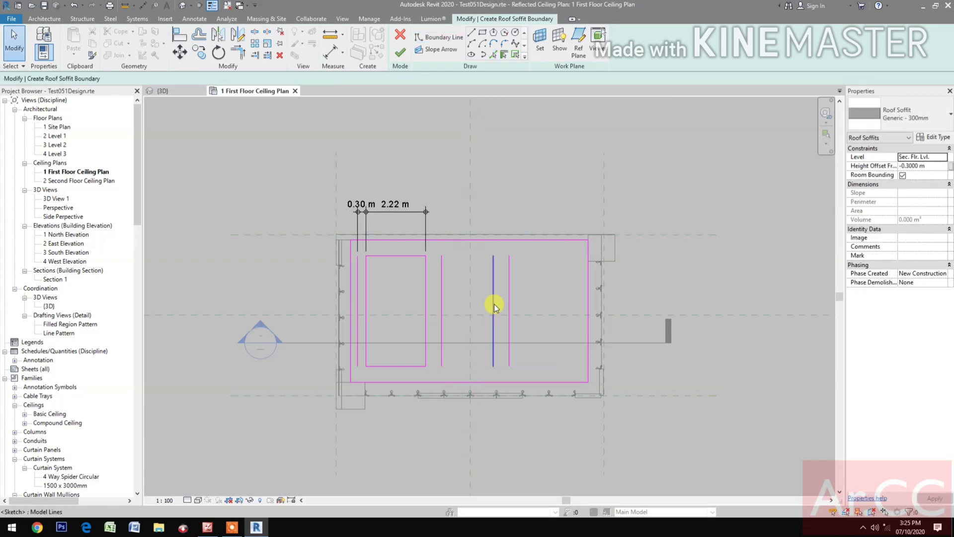
key("ctrl+z")
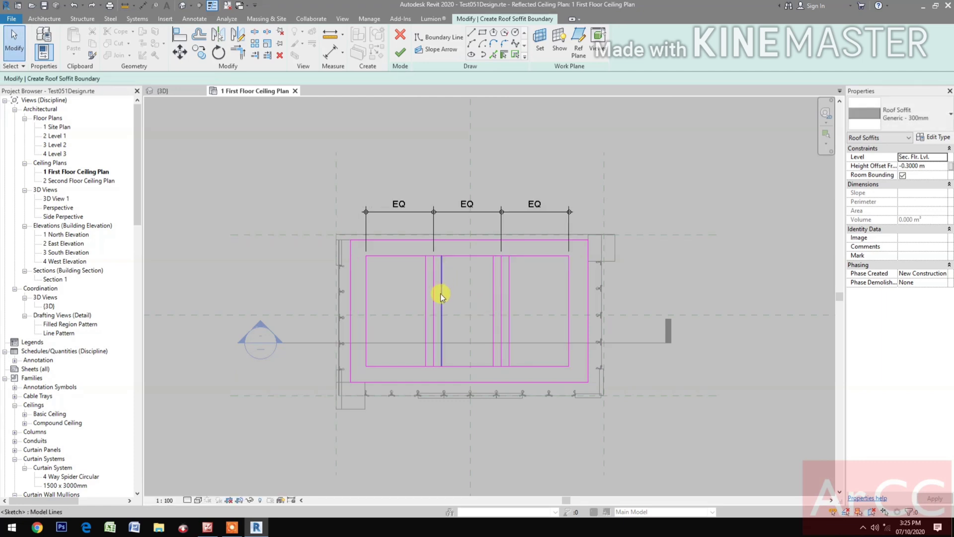
scroll(441, 293, "up", 2)
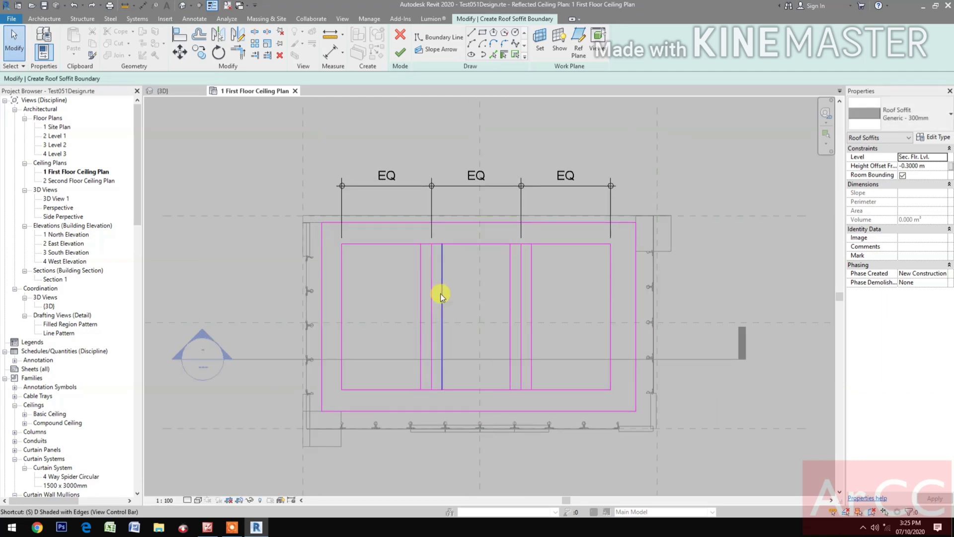
Step: Split the top and bottom sketch lines at the dividers with Split Element (SL)
key("s")
key("l")
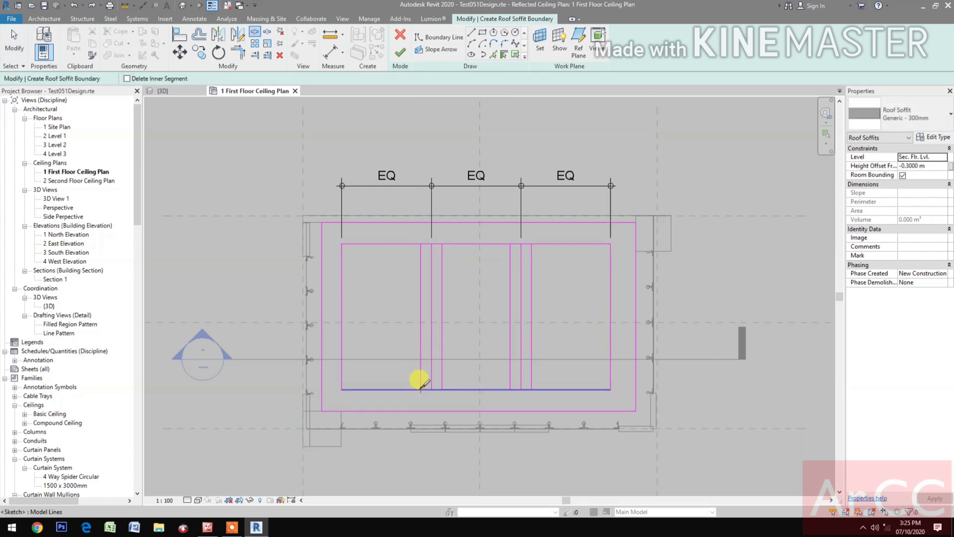
left_click(426, 389)
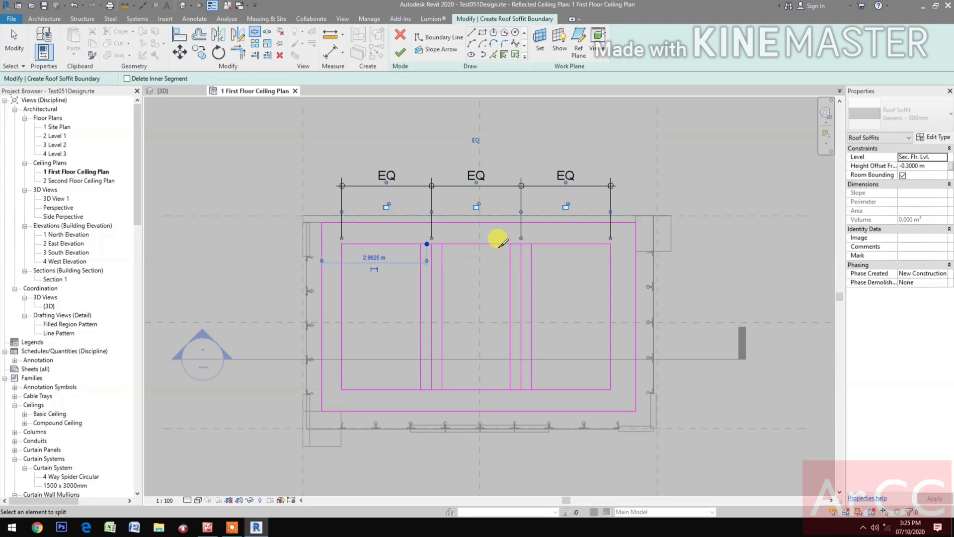
left_click(526, 244)
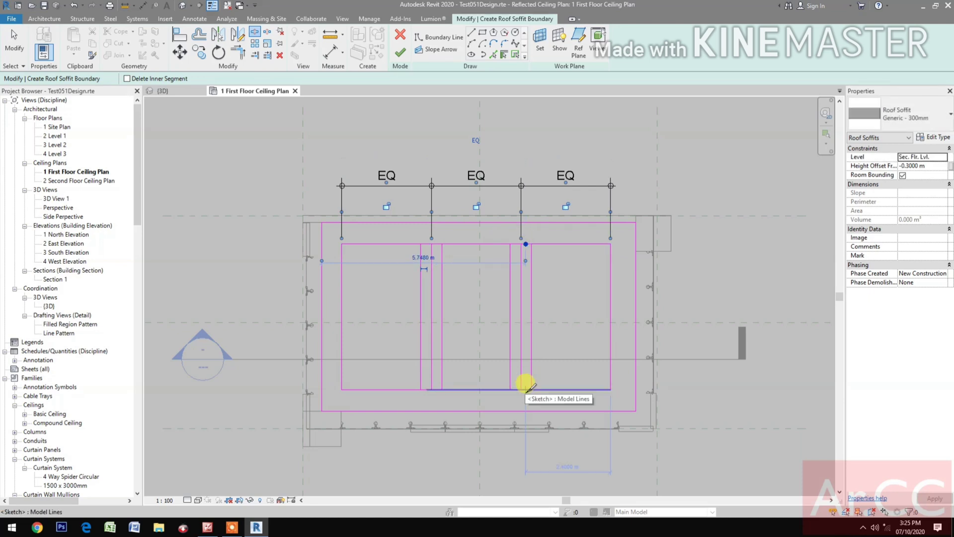
left_click(526, 390)
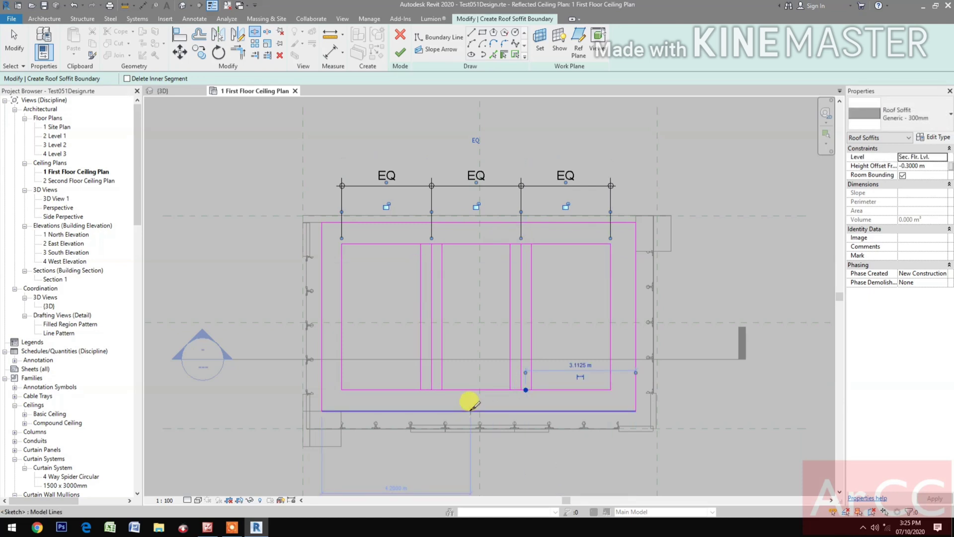
Step: Trim the top lines into corners at the dividers with TR, unjoining elements when errors appear
key("t")
key("r")
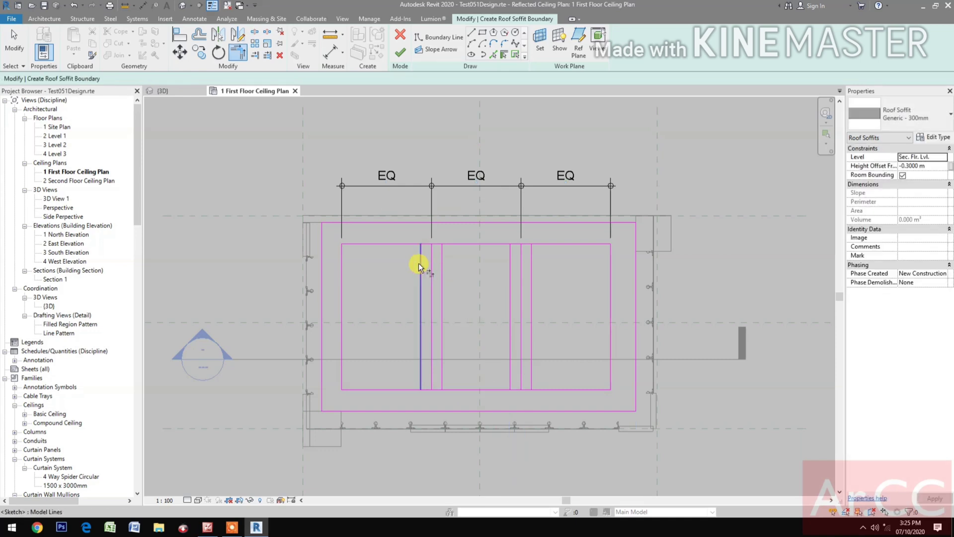
left_click(419, 262)
left_click(406, 247)
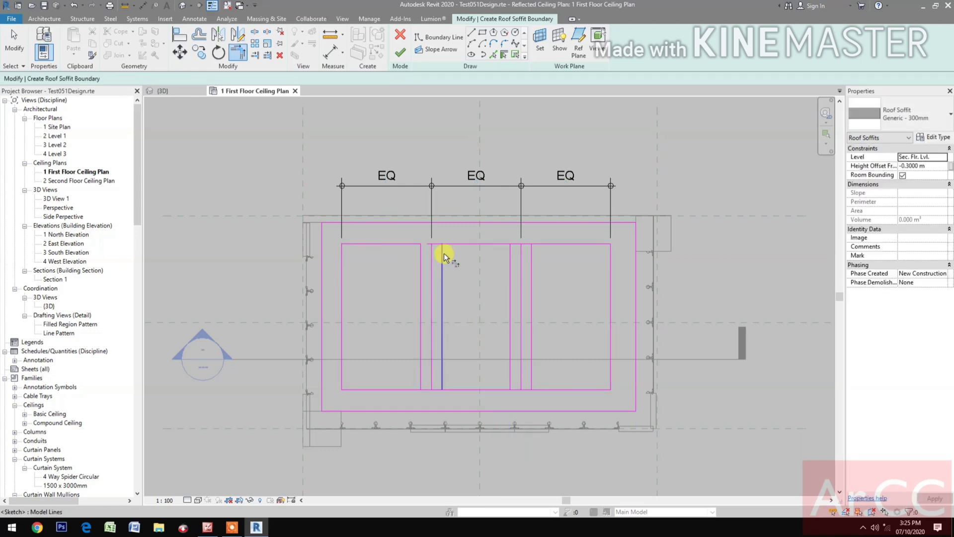
left_click(443, 253)
left_click(457, 244)
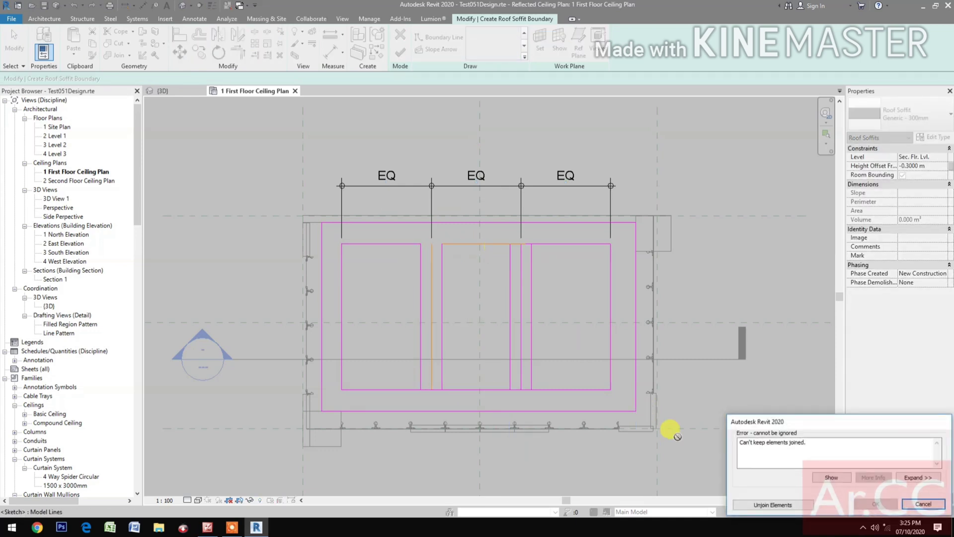
left_click(757, 505)
left_click(511, 262)
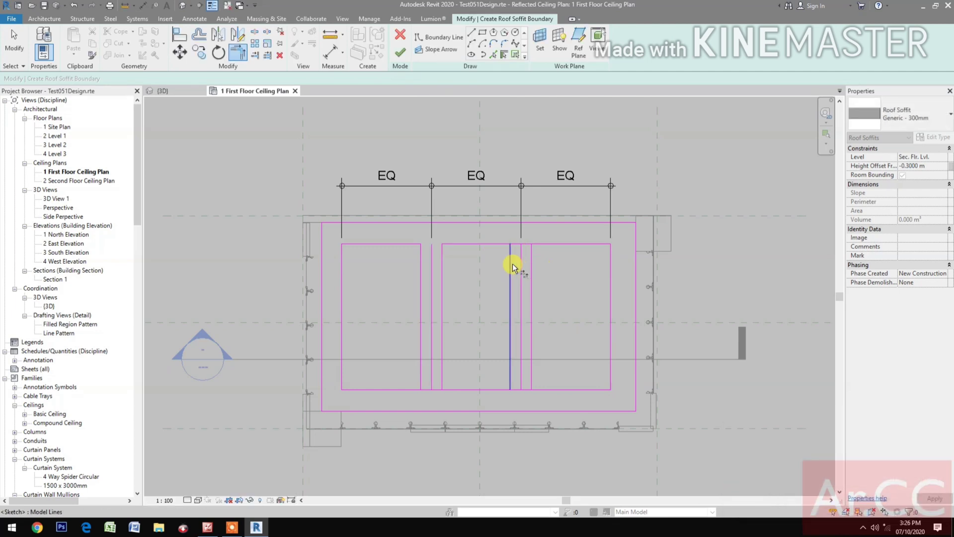
left_click(500, 244)
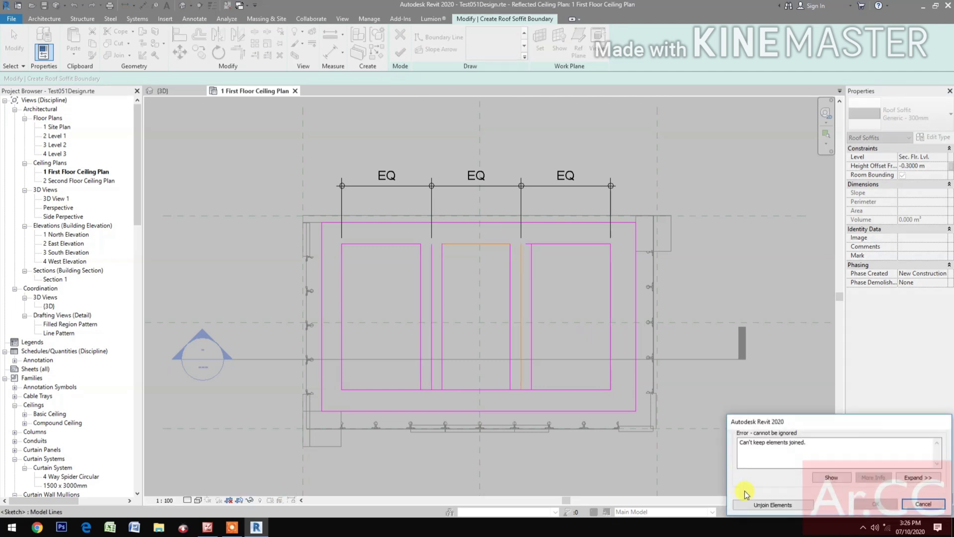
left_click(754, 505)
Step: Close the right rectangle's corners and the middle rectangle's bottom corners, unjoining on errors
left_click(530, 268)
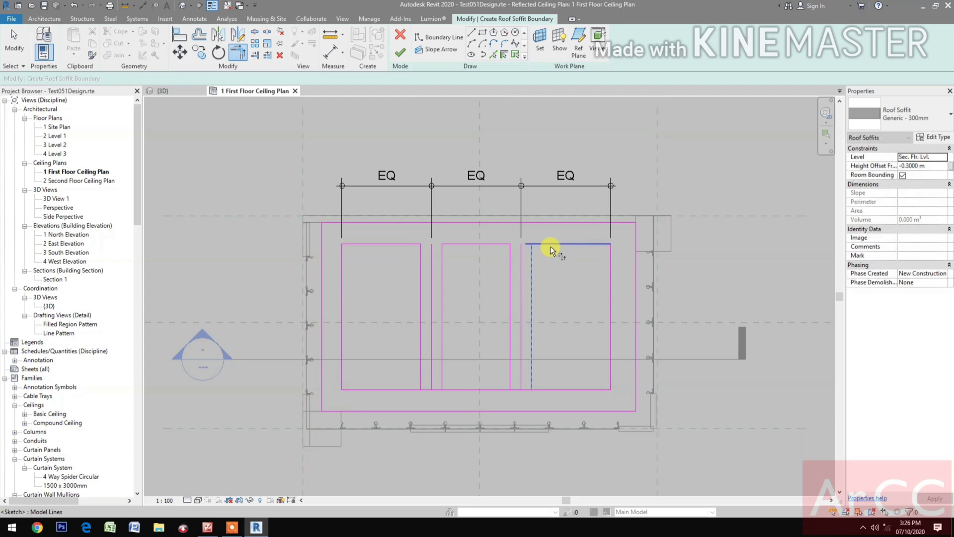
left_click(551, 247)
left_click(533, 373)
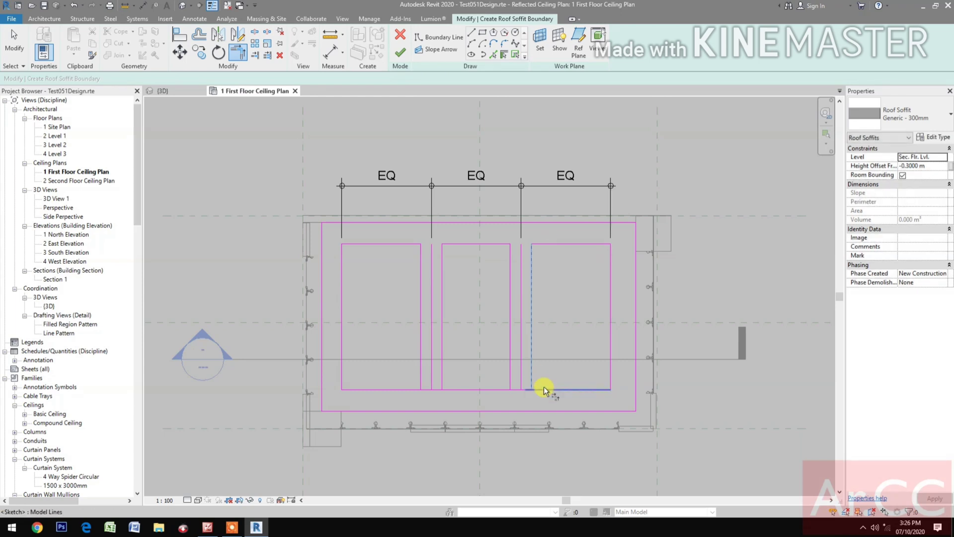
left_click(544, 386)
left_click(510, 383)
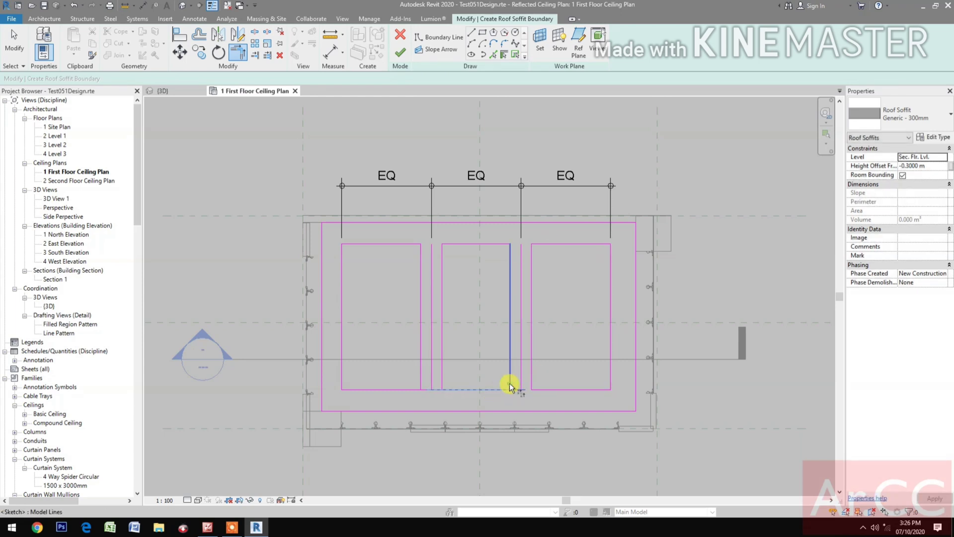
left_click(438, 387)
left_click(777, 504)
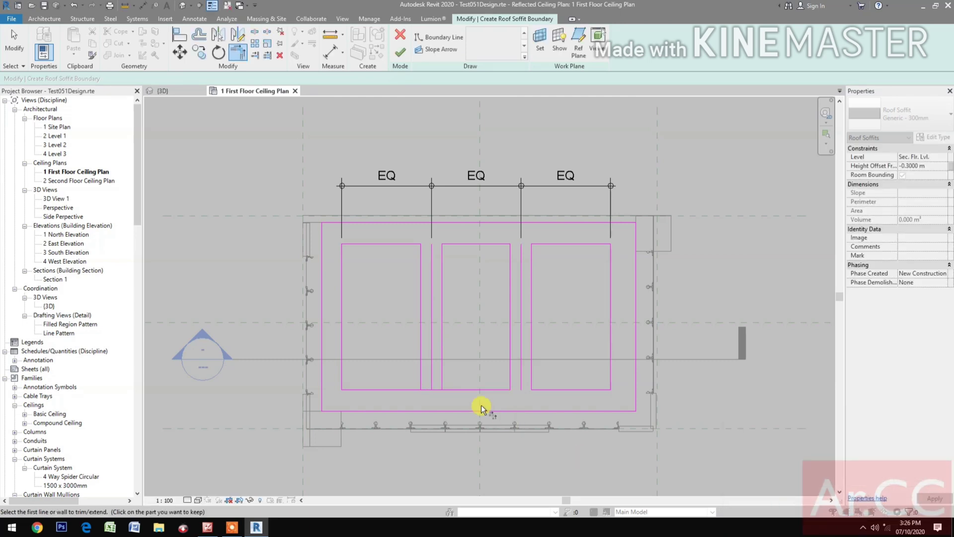
left_click(470, 390)
left_click(433, 382)
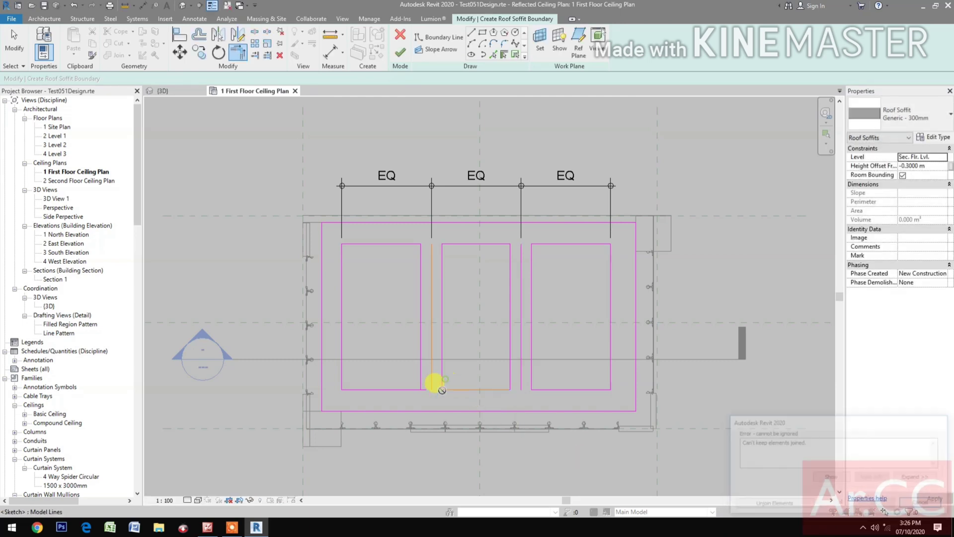
left_click(746, 505)
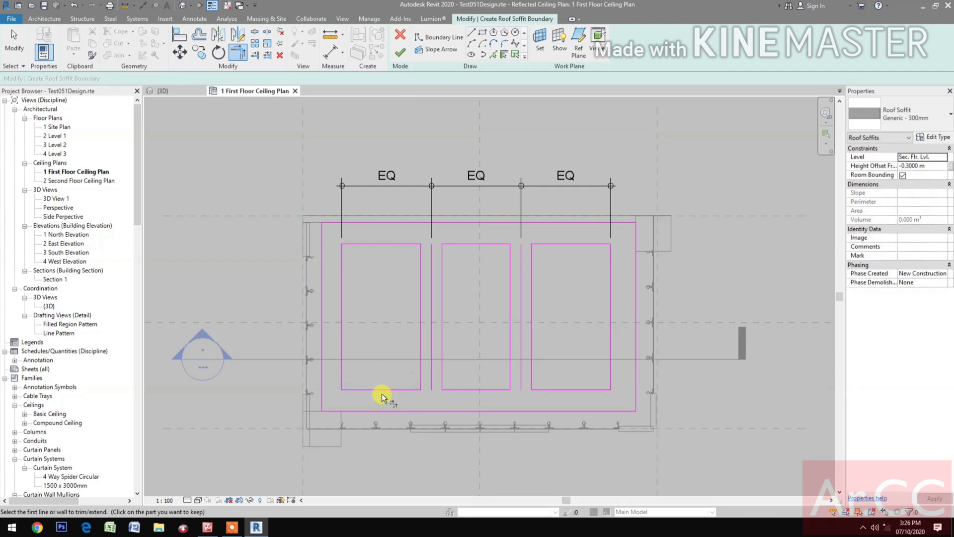
Step: Delete the EQ dimension and move the stray sketch line onto the middle opening's left edge
key("Escape")
left_click_drag(430, 376, 514, 344)
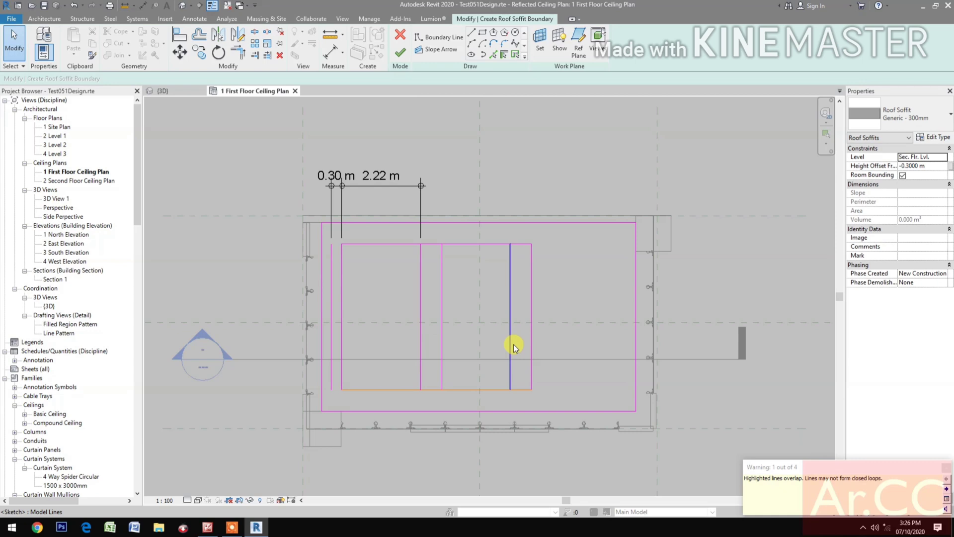
key("ctrl+z")
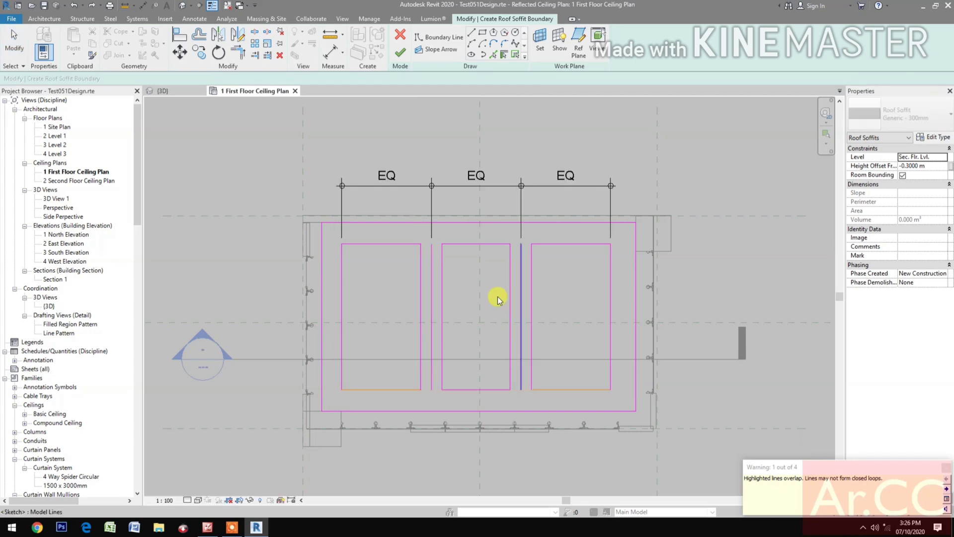
left_click(495, 183)
key("Delete")
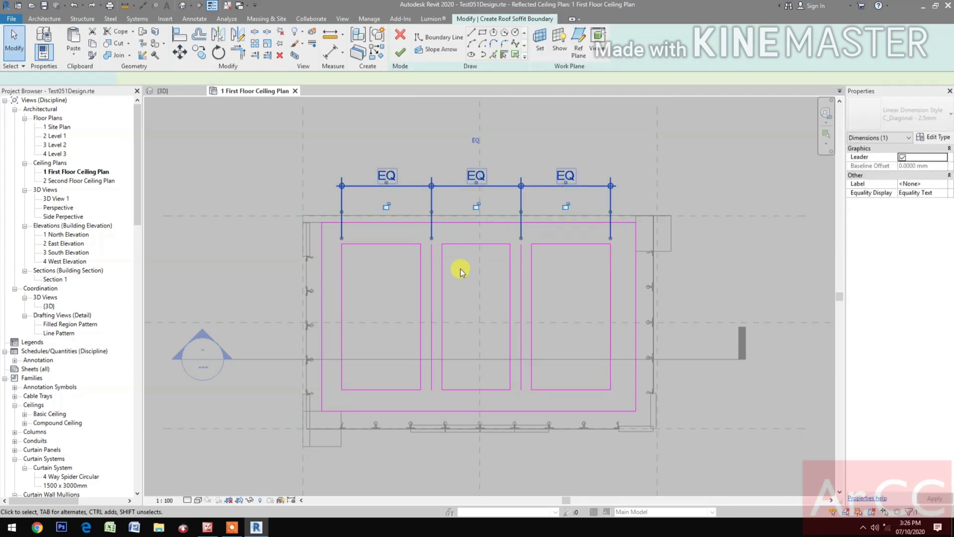
left_click(433, 273)
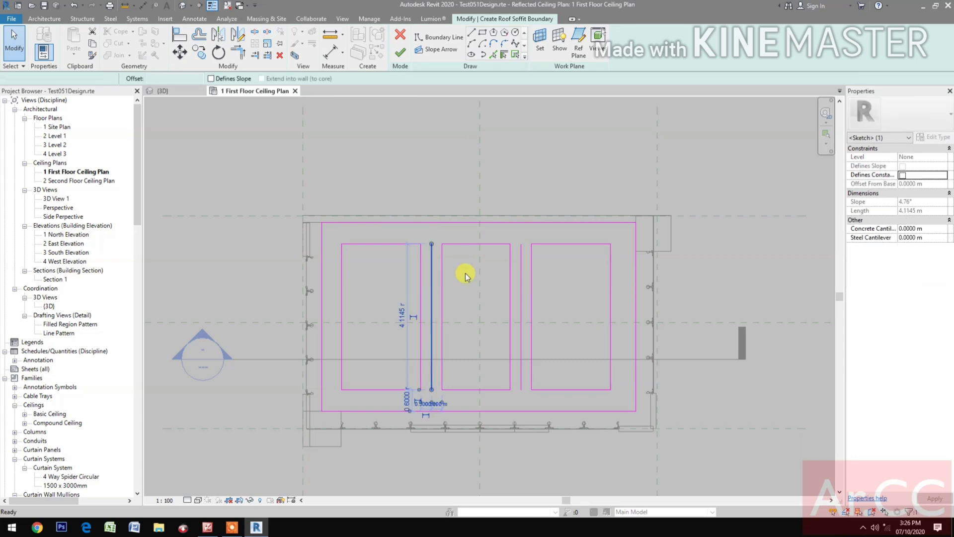
left_click_drag(432, 273, 517, 274)
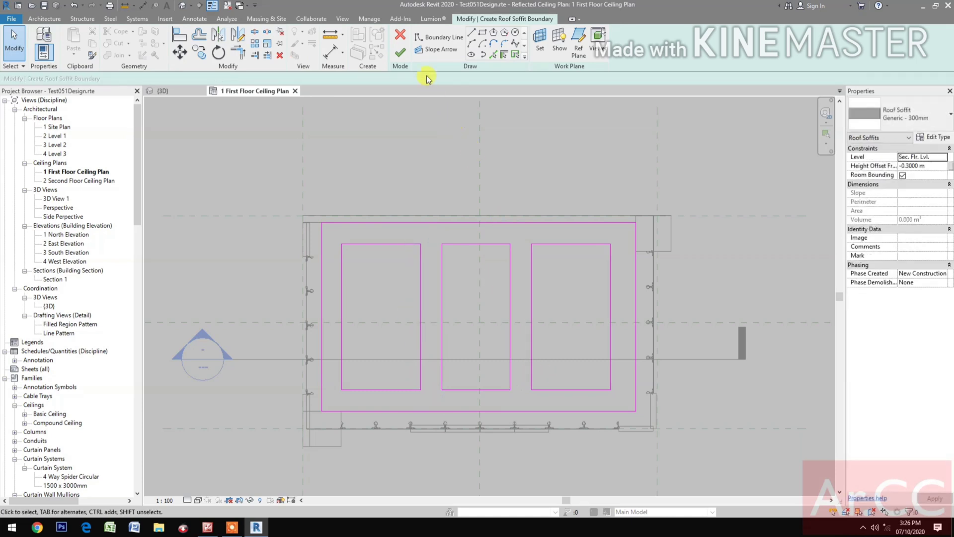
Step: Finish the soffit sketch, then in Section 1 change its type to 4.5mm FCB on Metal Frame
left_click(402, 54)
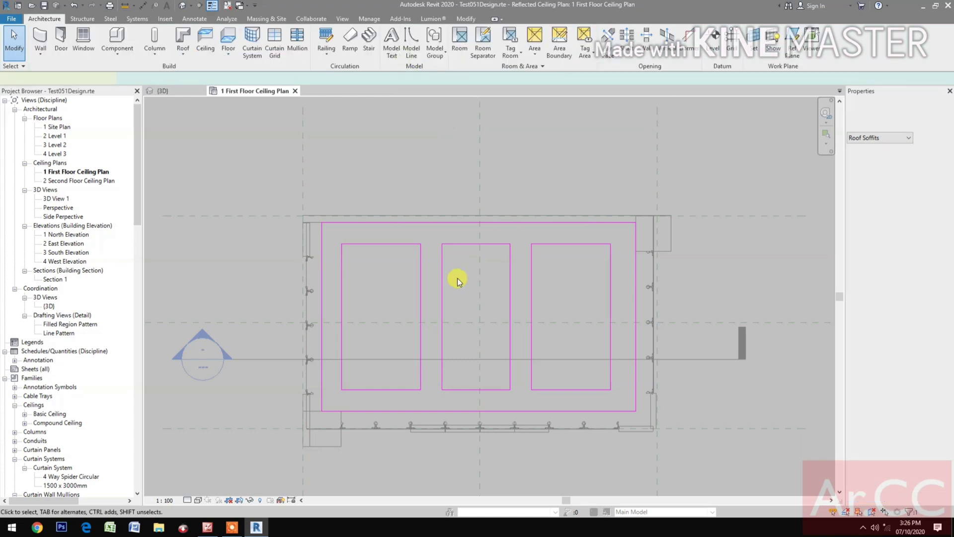
double_click(210, 341)
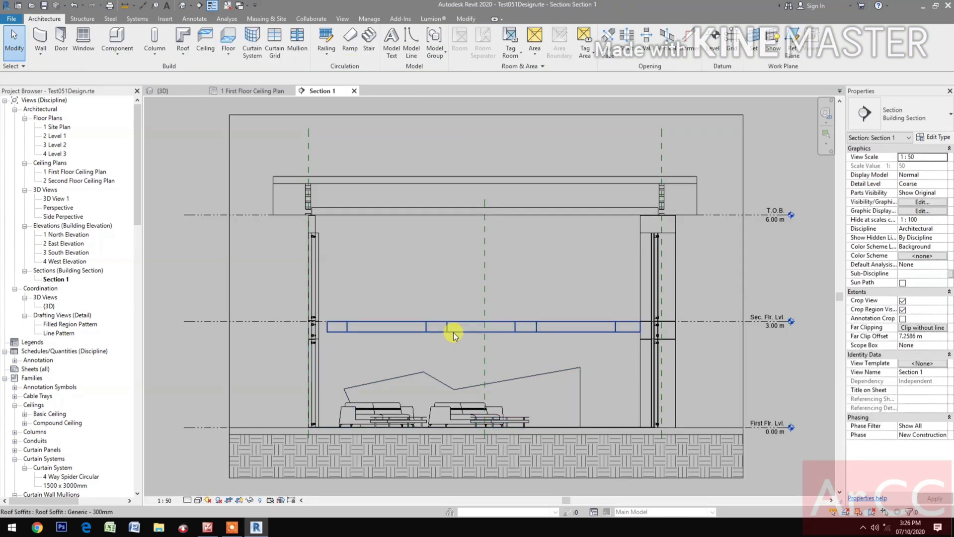
left_click(453, 328)
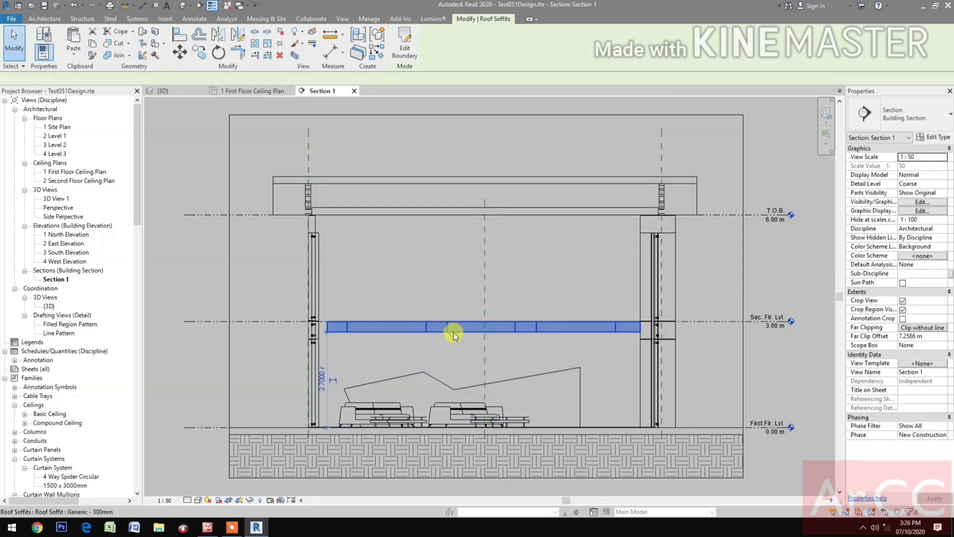
left_click(905, 112)
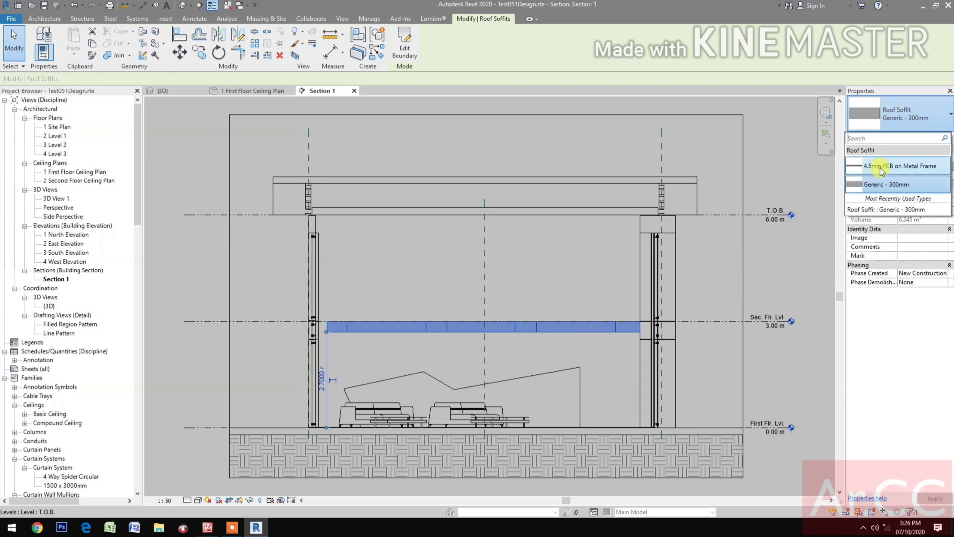
left_click(882, 167)
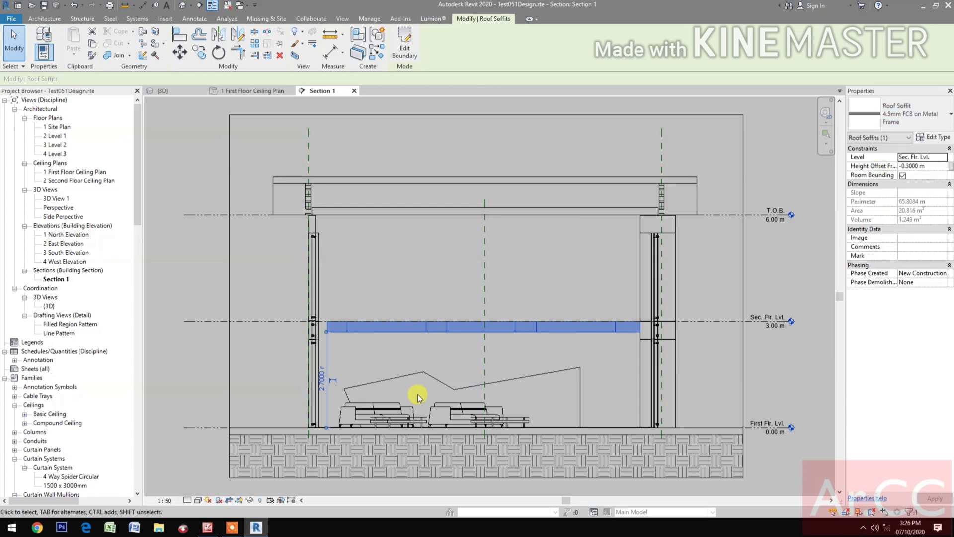
left_click(271, 287)
Step: Temporarily isolate the roof soffit in the 3D view to display its three rectangular openings
left_click(178, 93)
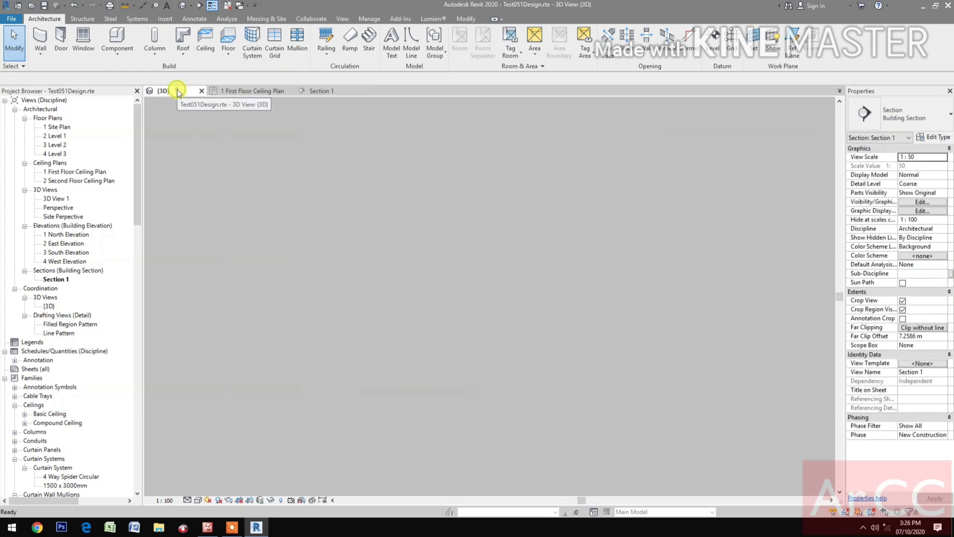
scroll(506, 272, "up", 6)
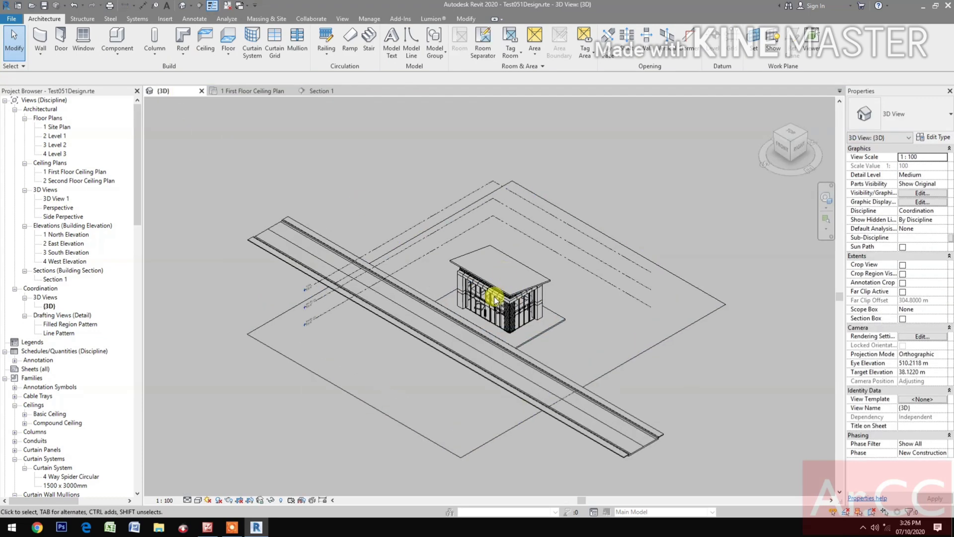
scroll(463, 328, "up", 2)
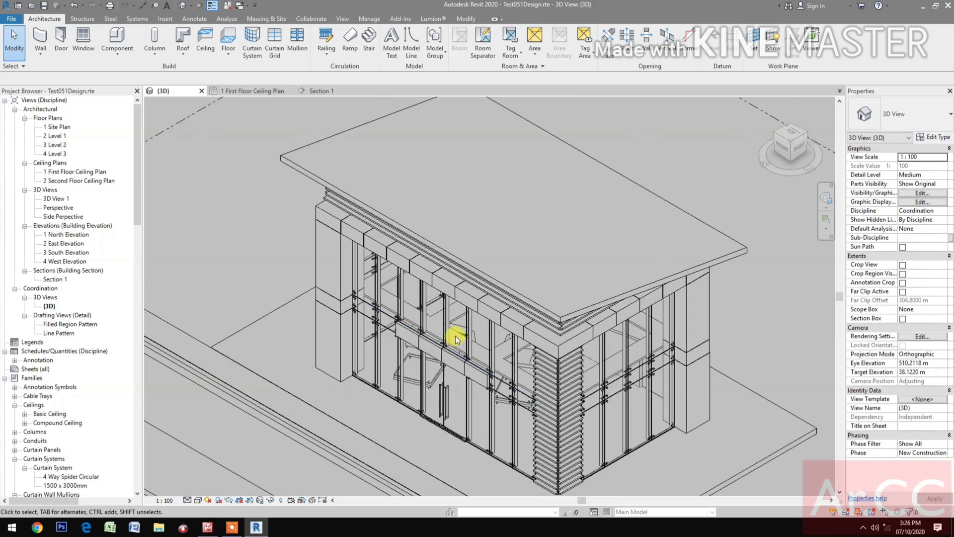
left_click(457, 337)
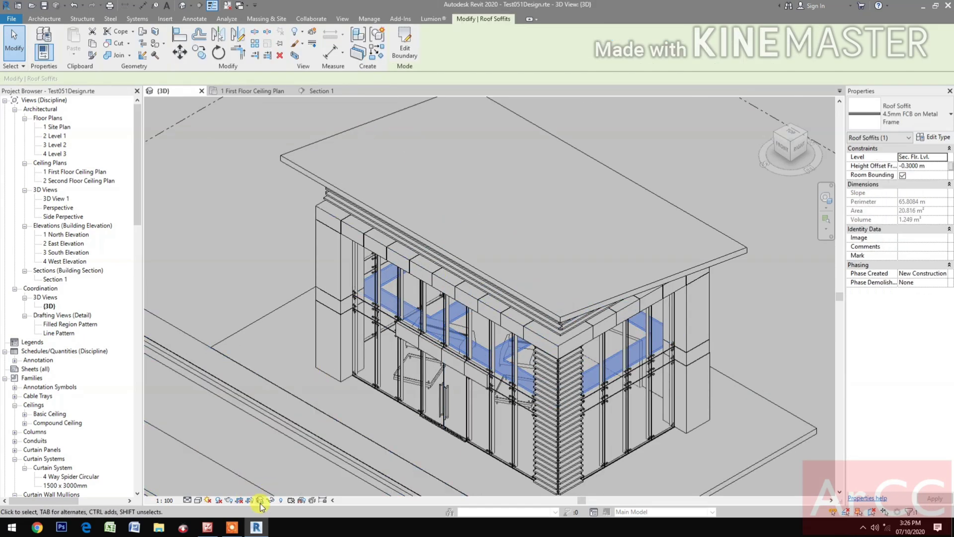
left_click(273, 502)
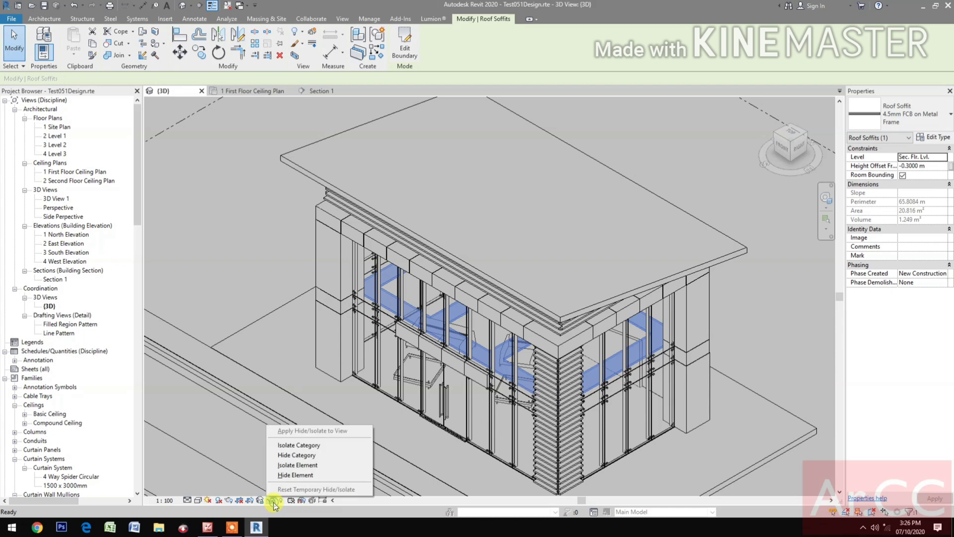
left_click(298, 466)
left_click(309, 435)
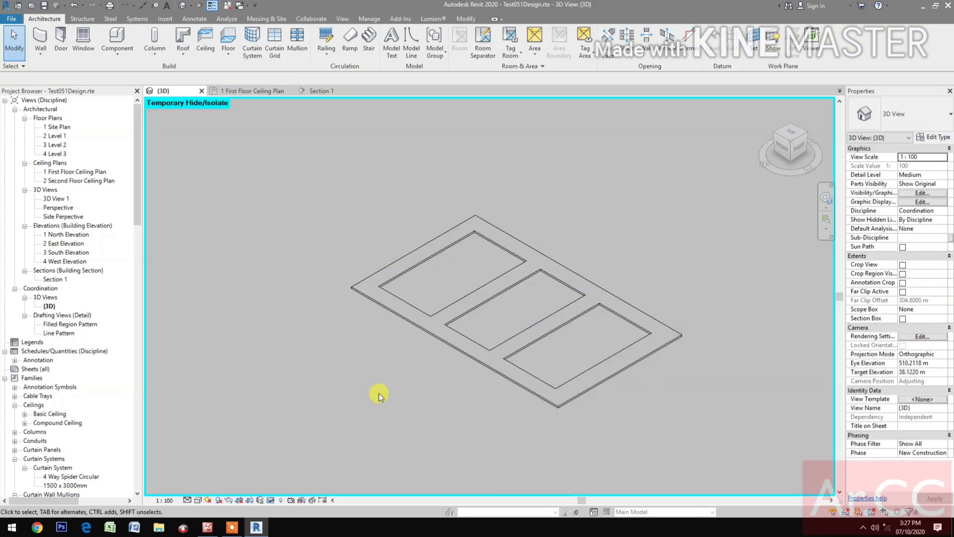
scroll(393, 368, "up", 2)
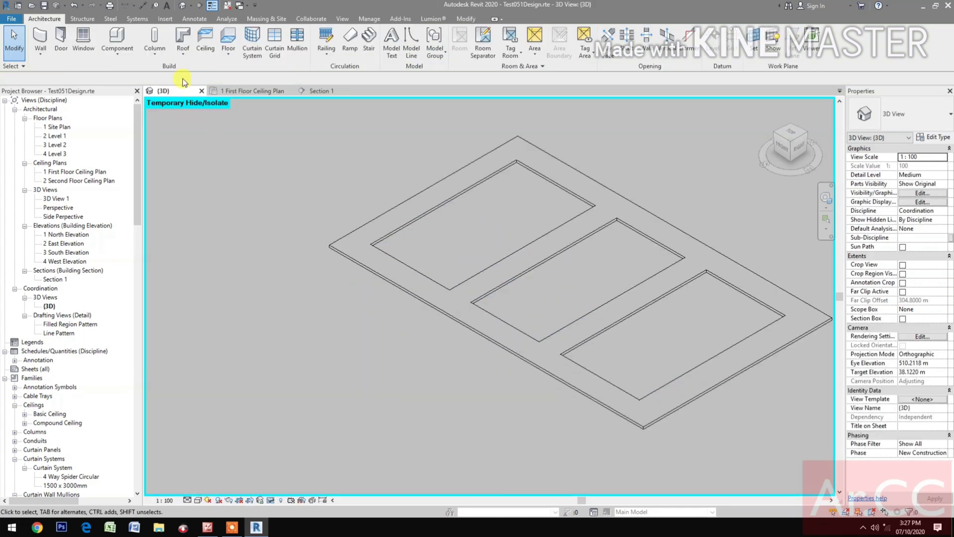
Step: Start placing a roof fascia using the Light Tray Fascia type
left_click(189, 59)
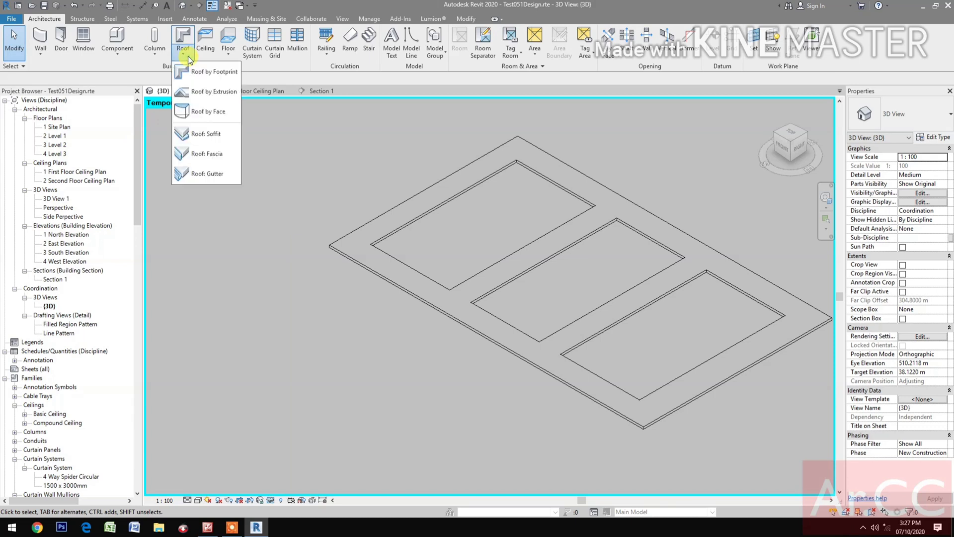
left_click(198, 155)
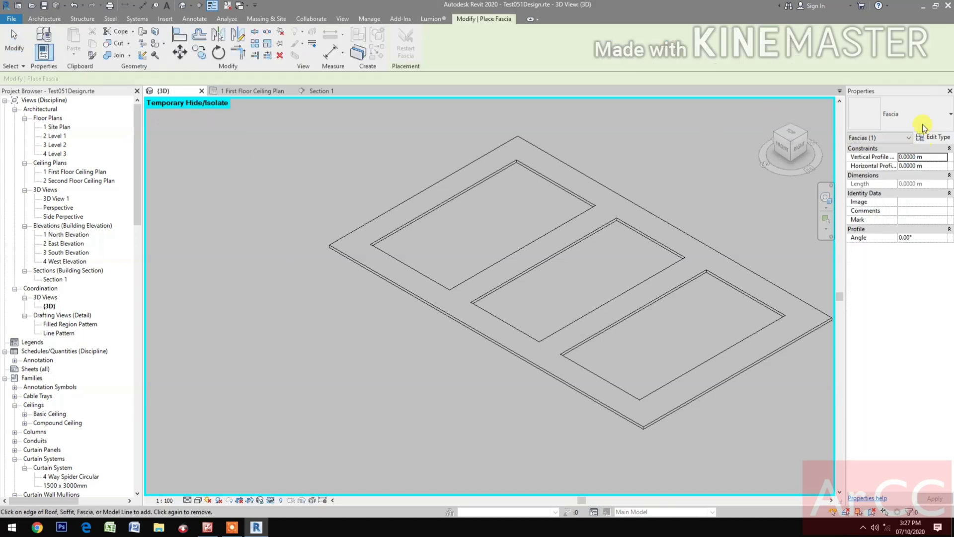
left_click(922, 124)
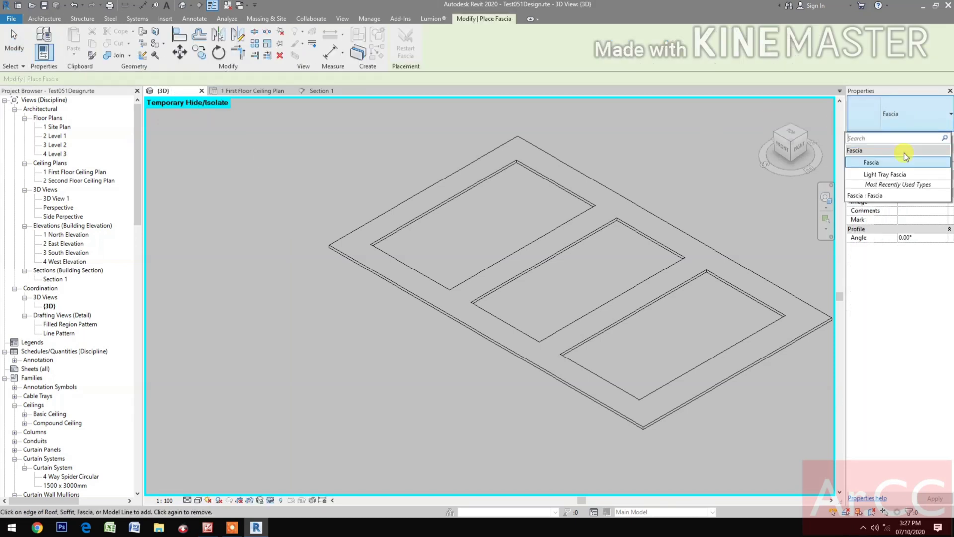
left_click(884, 174)
Step: Add Light Tray Fascia along the soffit edges of the first, next, and lower tray openings
scroll(526, 181, "up", 4)
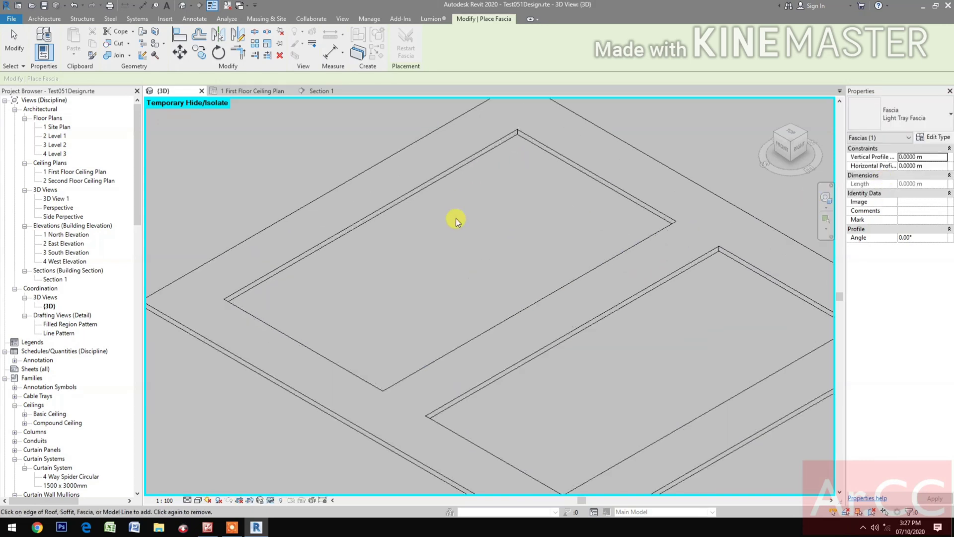
middle_click_drag(456, 218, 390, 284)
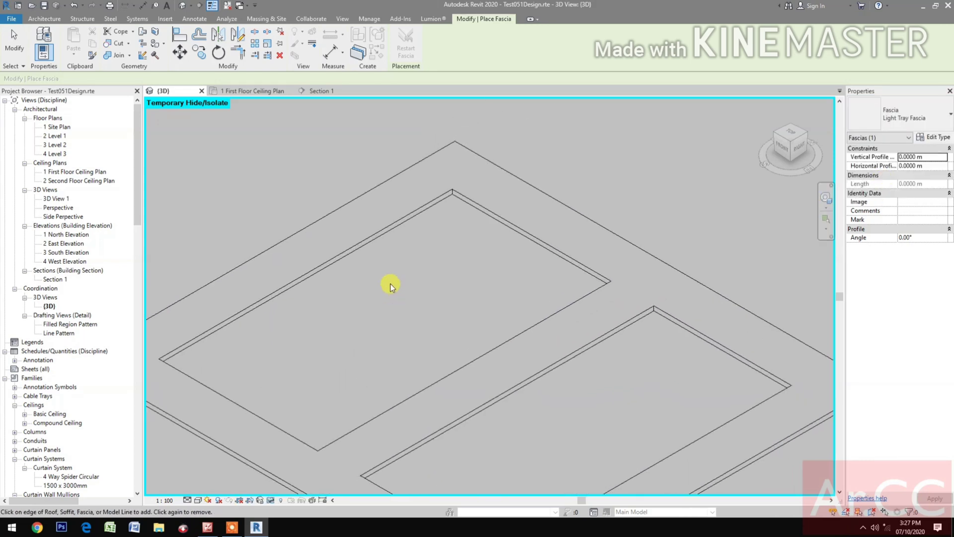
left_click(384, 238)
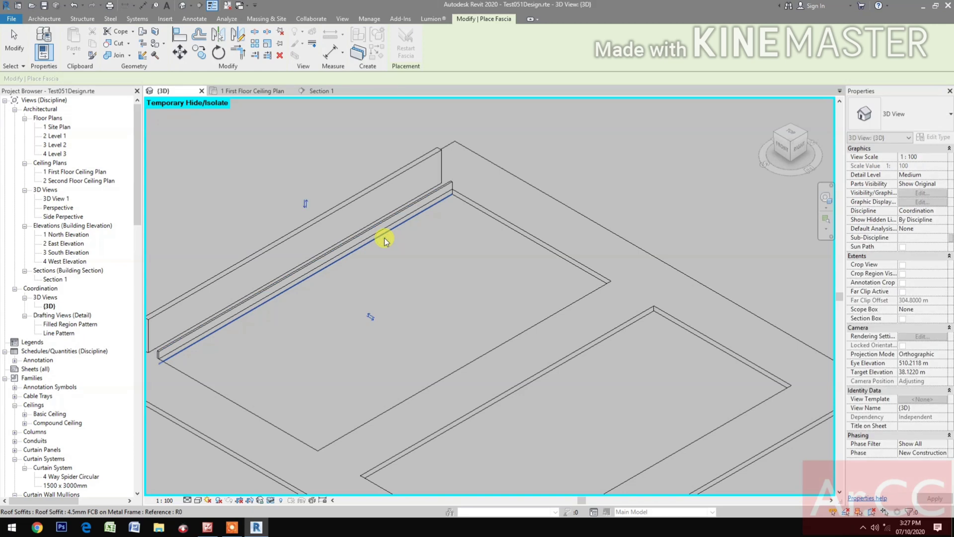
left_click(469, 204)
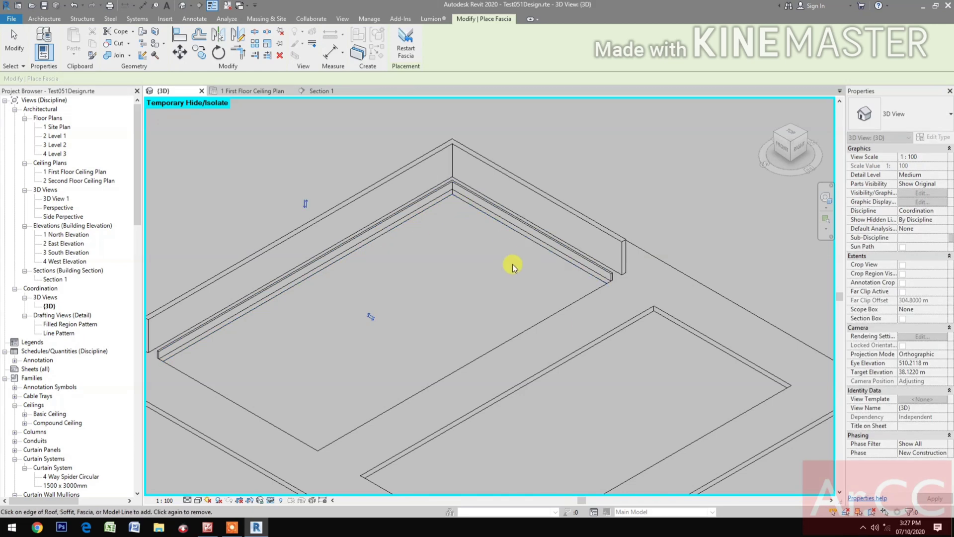
left_click(592, 353)
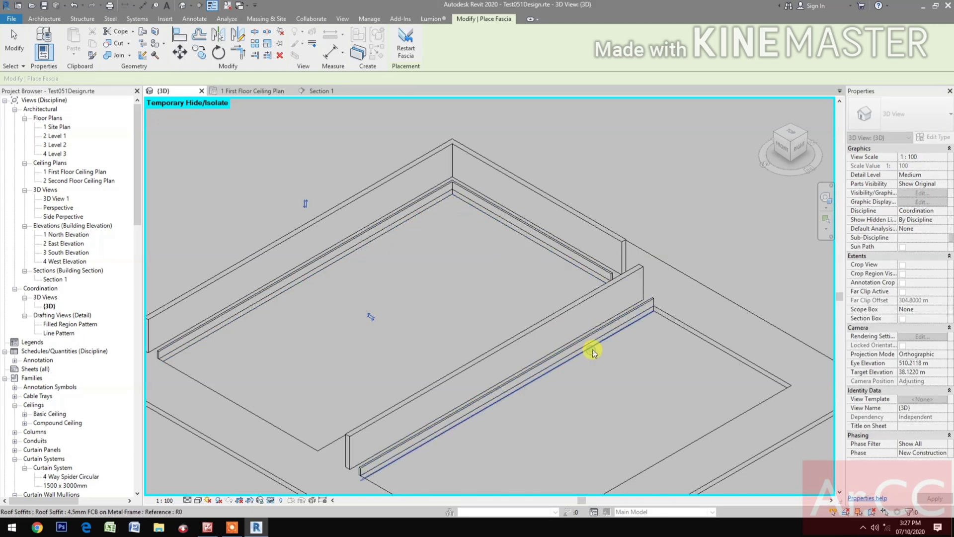
left_click(670, 325)
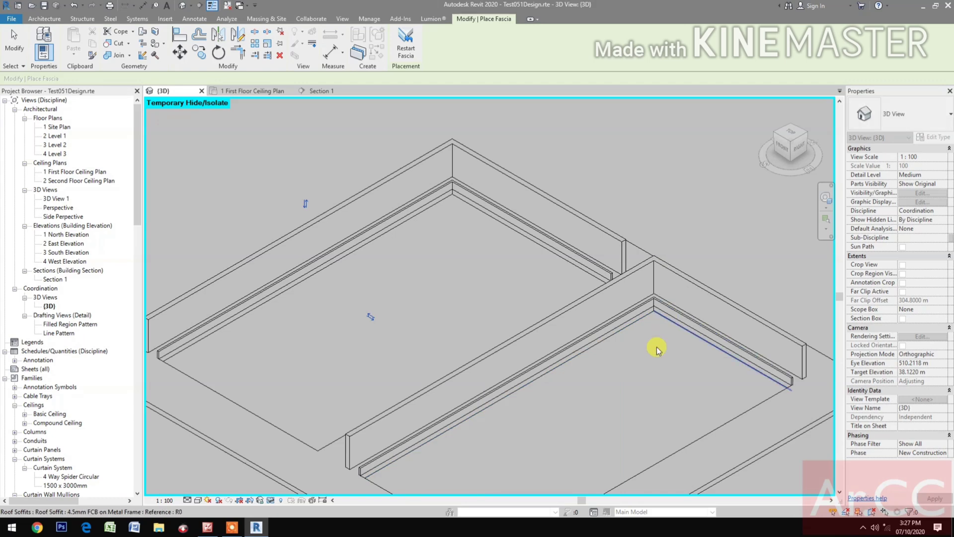
scroll(660, 345, "down", 2)
middle_click_drag(656, 352, 512, 273)
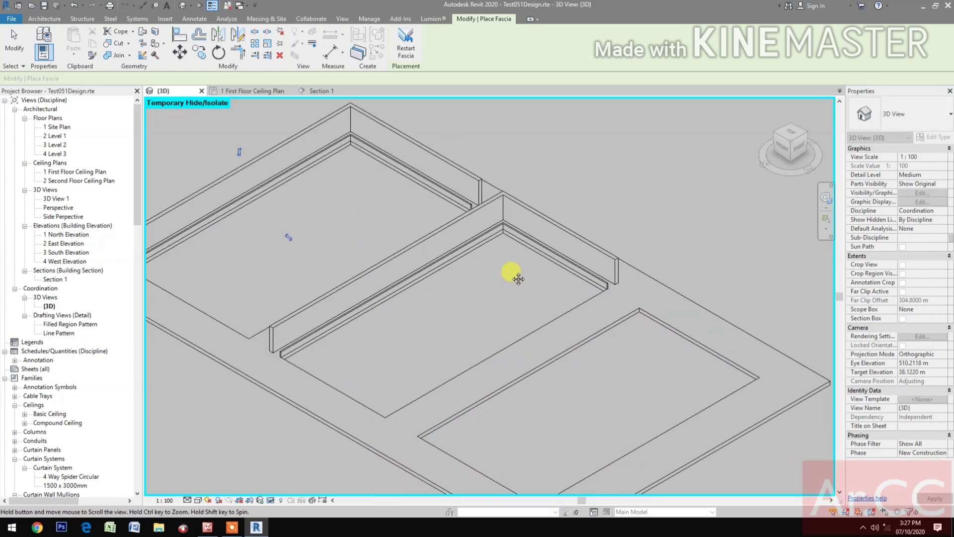
left_click(629, 319)
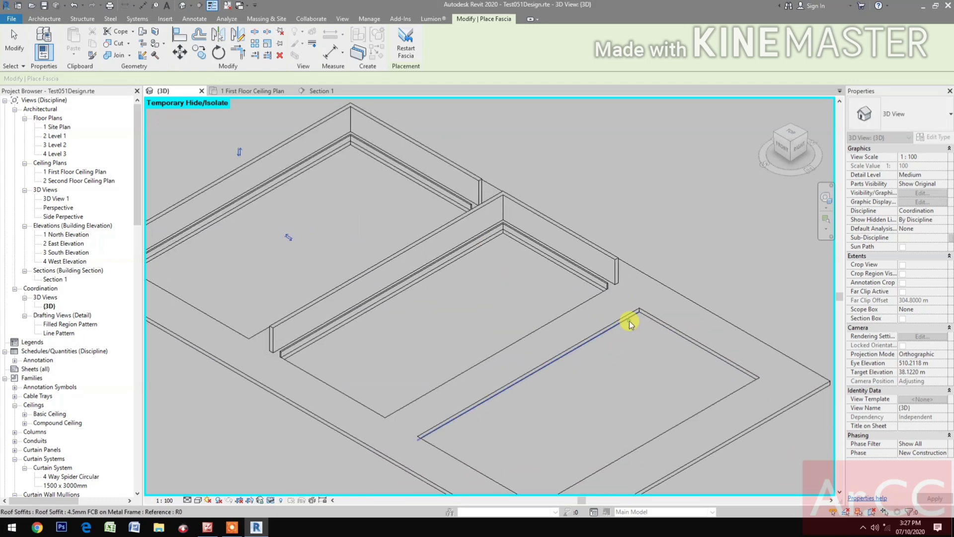
left_click(653, 326)
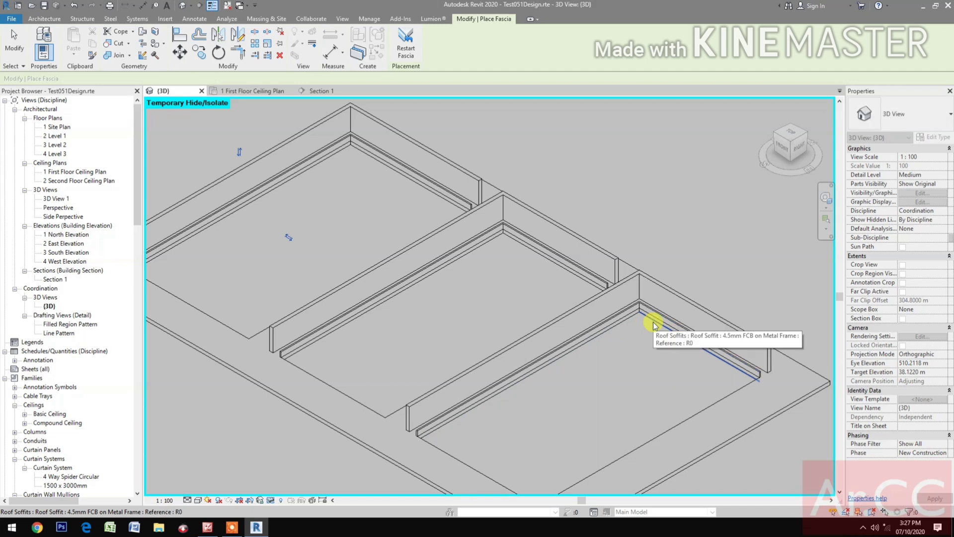
Step: From a back-left view, add fascia along the remaining tray soffit edges
left_click(792, 123)
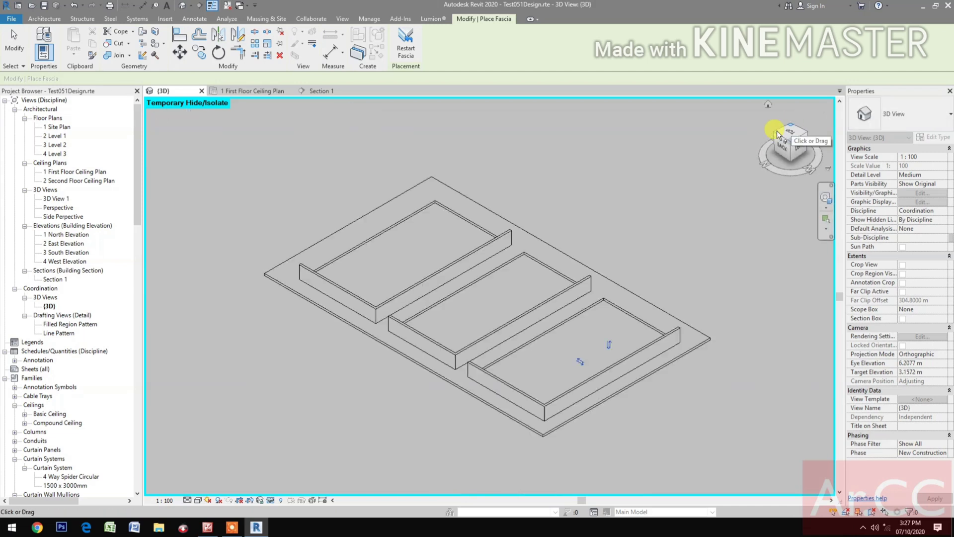
scroll(433, 204, "up", 4)
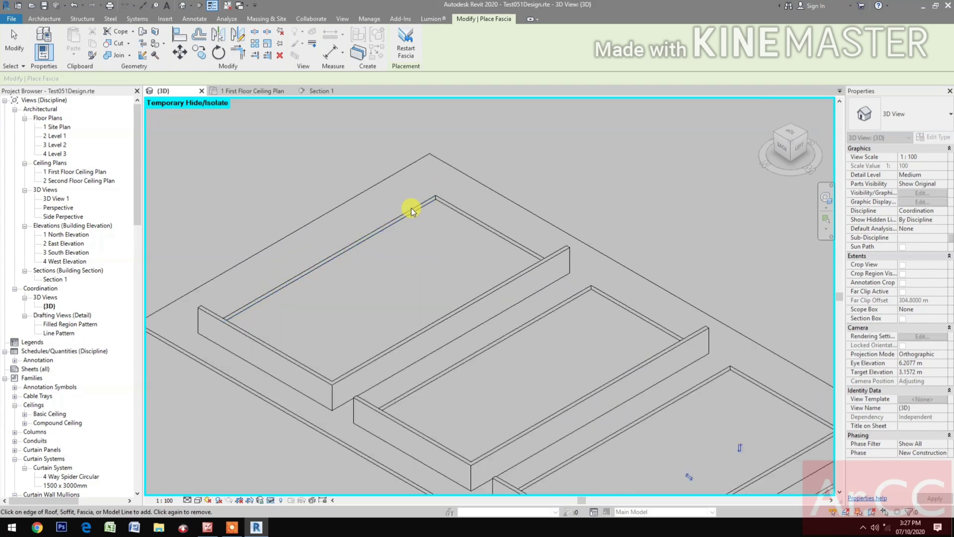
left_click(416, 214)
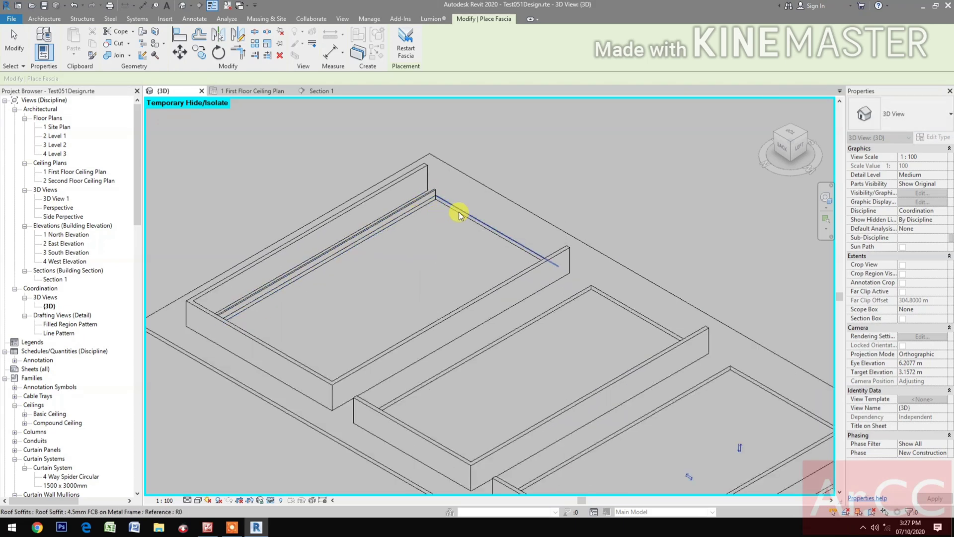
left_click(457, 217)
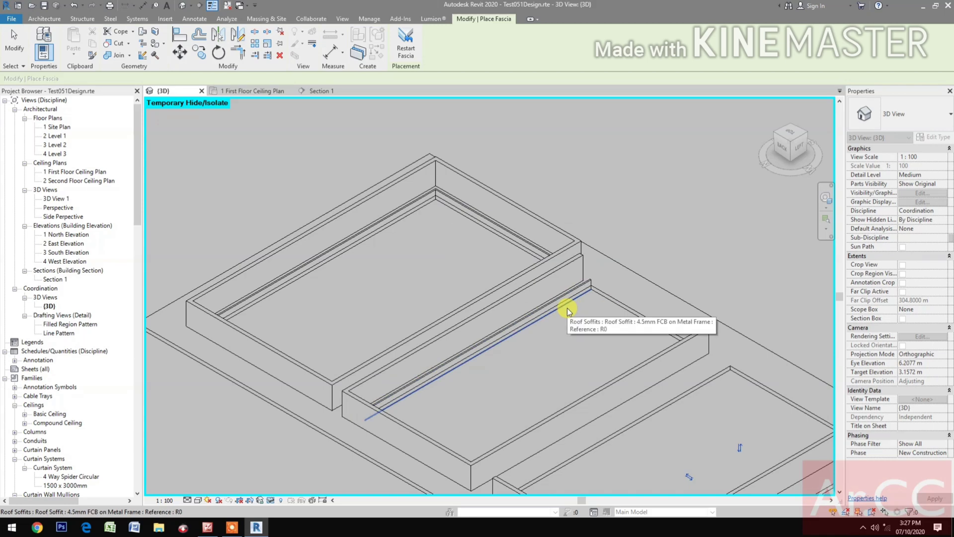
left_click(568, 308)
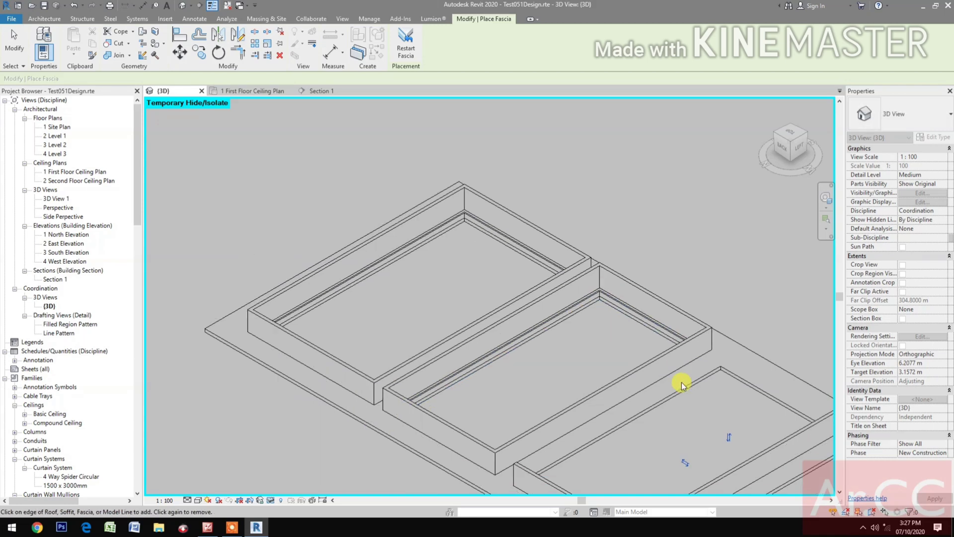
middle_click_drag(681, 383, 573, 316)
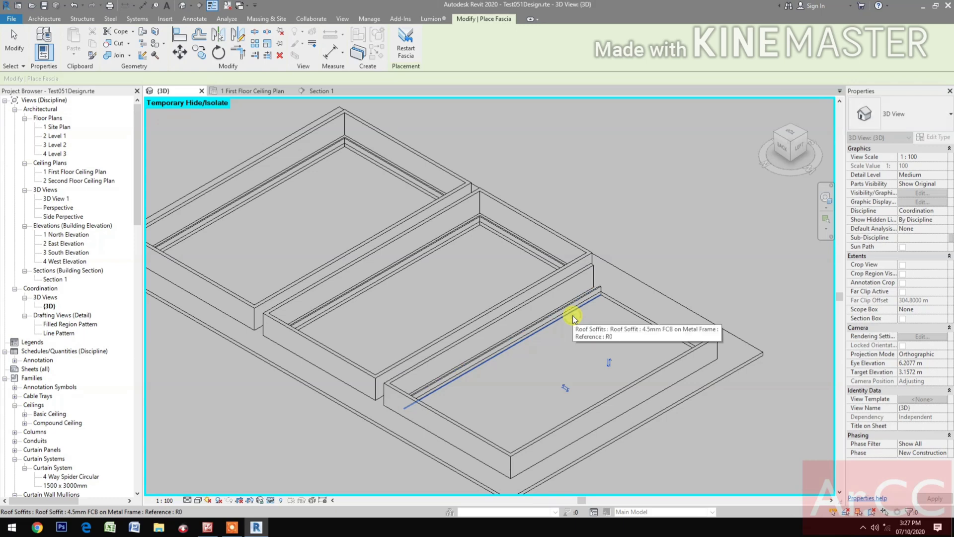
left_click(613, 308)
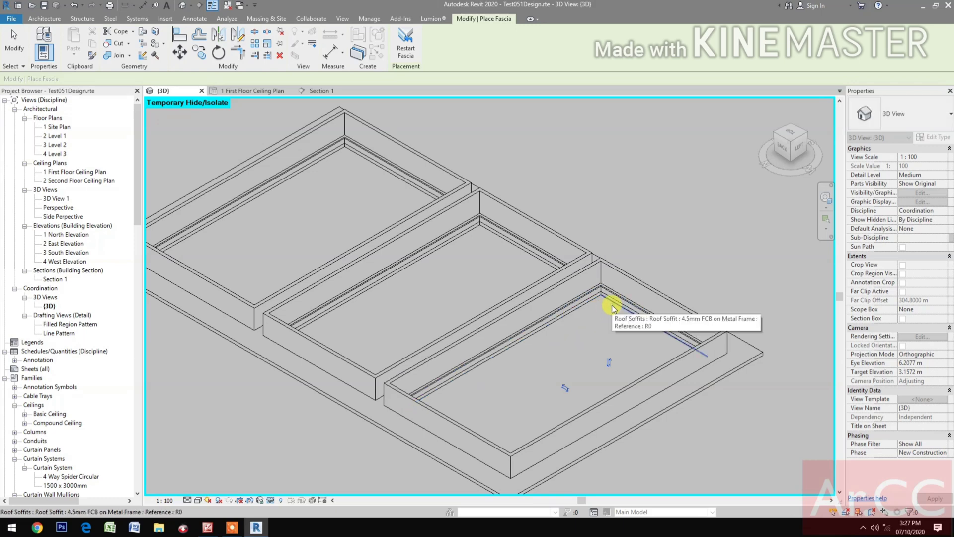
key("z")
key("f")
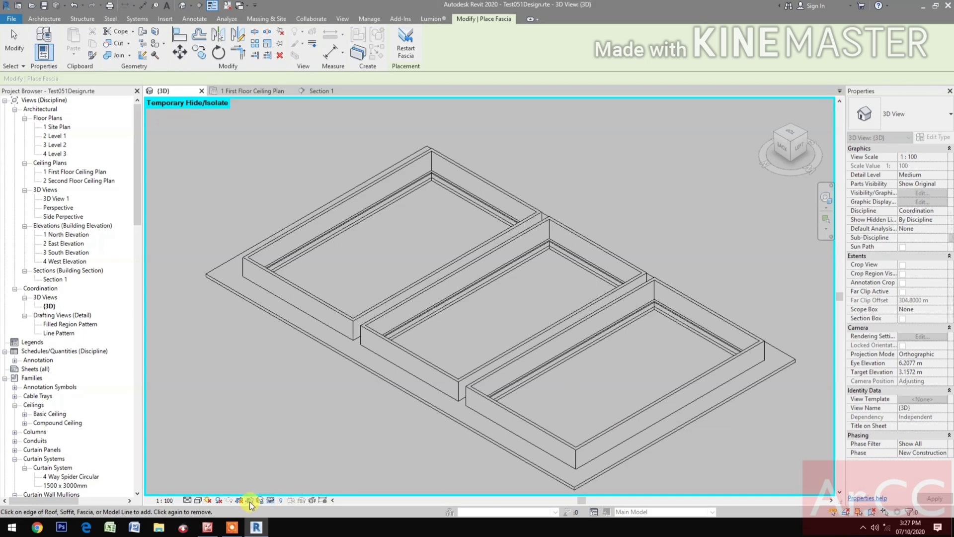
Step: Finish fascia placement and reset Temporary Hide/Isolate to show the whole building
key("Escape")
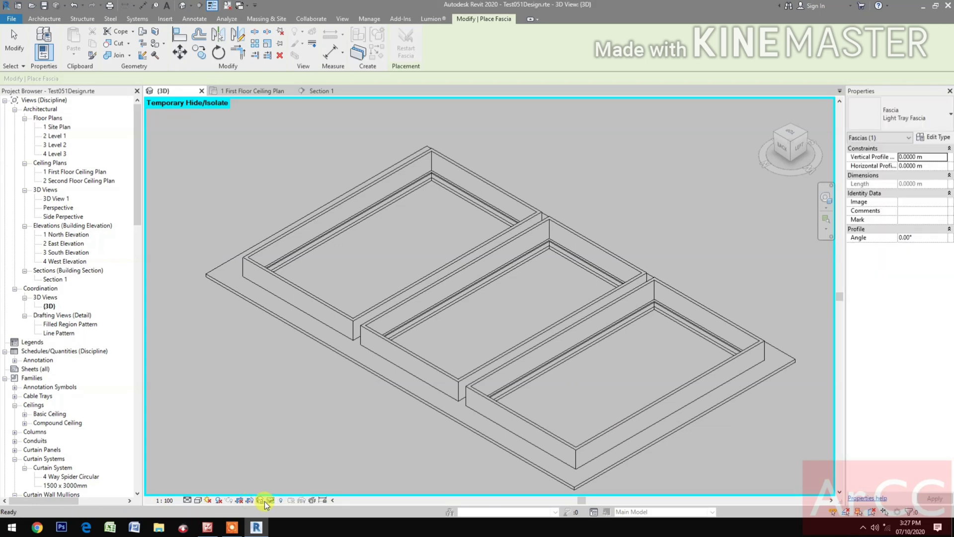
left_click(272, 500)
left_click(245, 472)
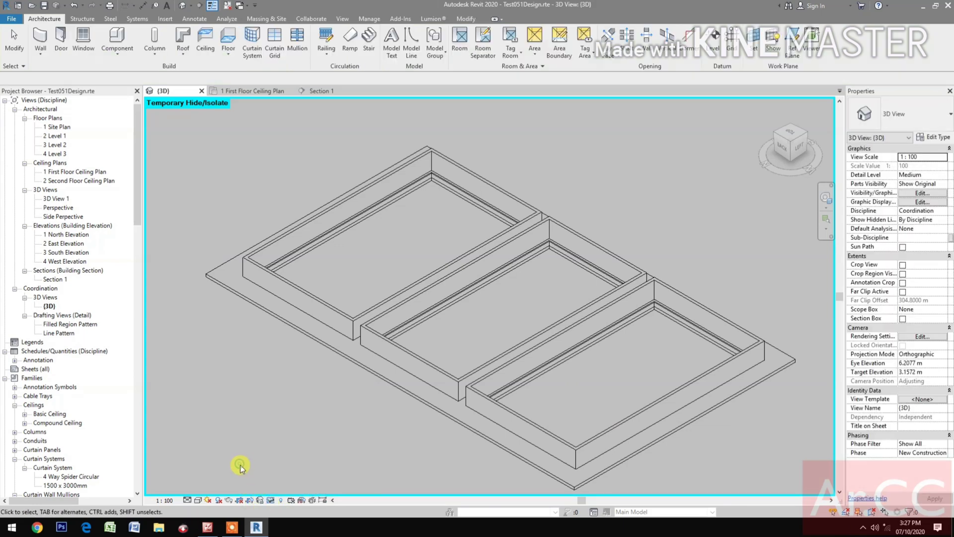
left_click(273, 500)
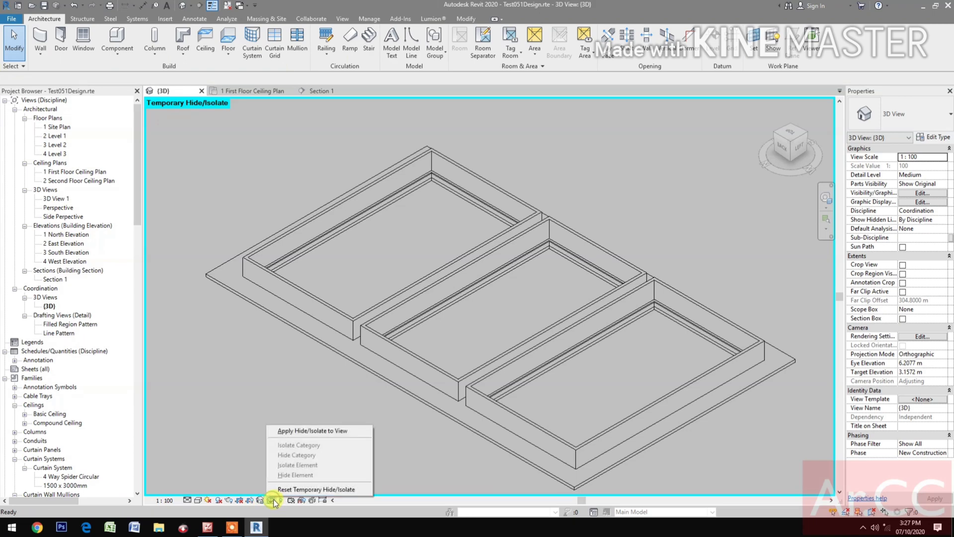
left_click(295, 489)
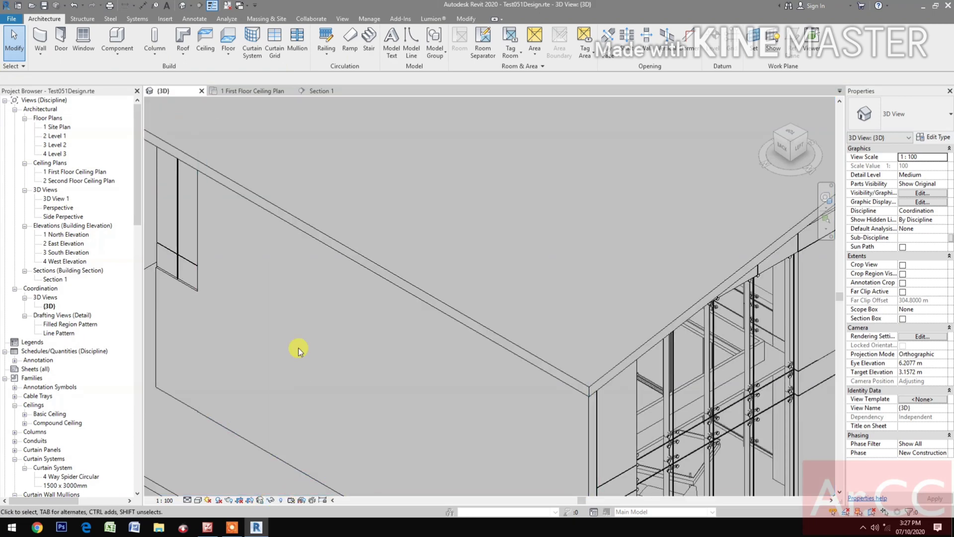
scroll(303, 333, "down", 5)
scroll(298, 256, "up", 3)
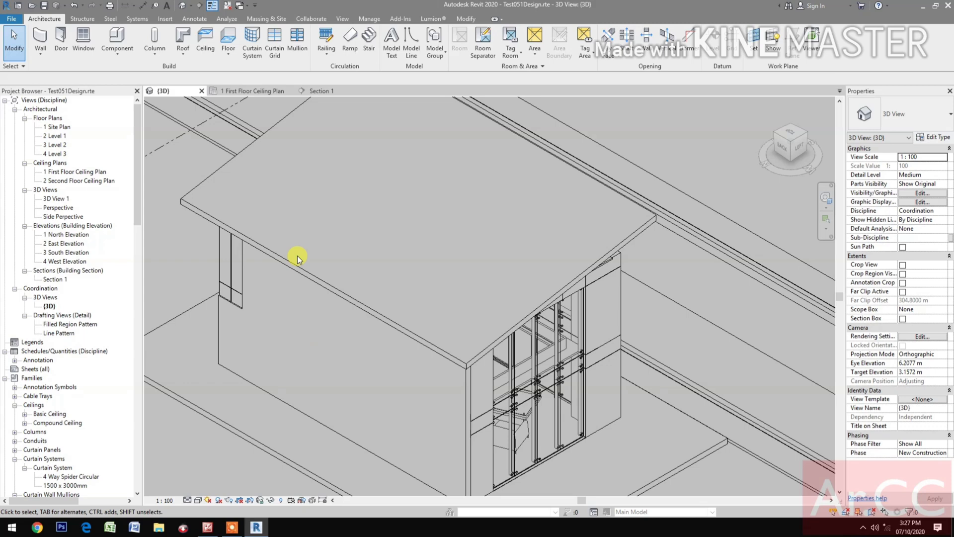
Step: Inspect the three fascia-lined trays in Section 1, then open the 3D View 1 perspective
left_click(321, 94)
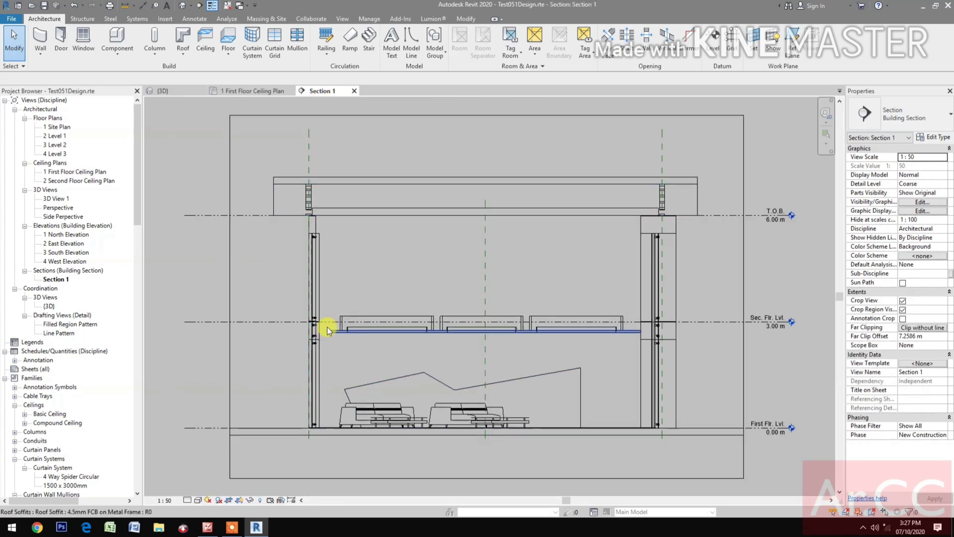
scroll(327, 327, "up", 8)
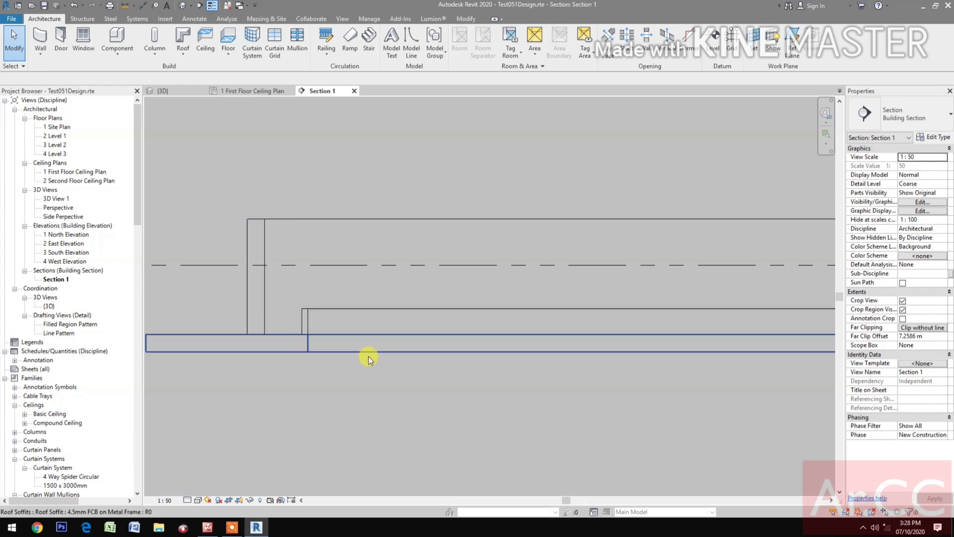
scroll(369, 359, "down", 2)
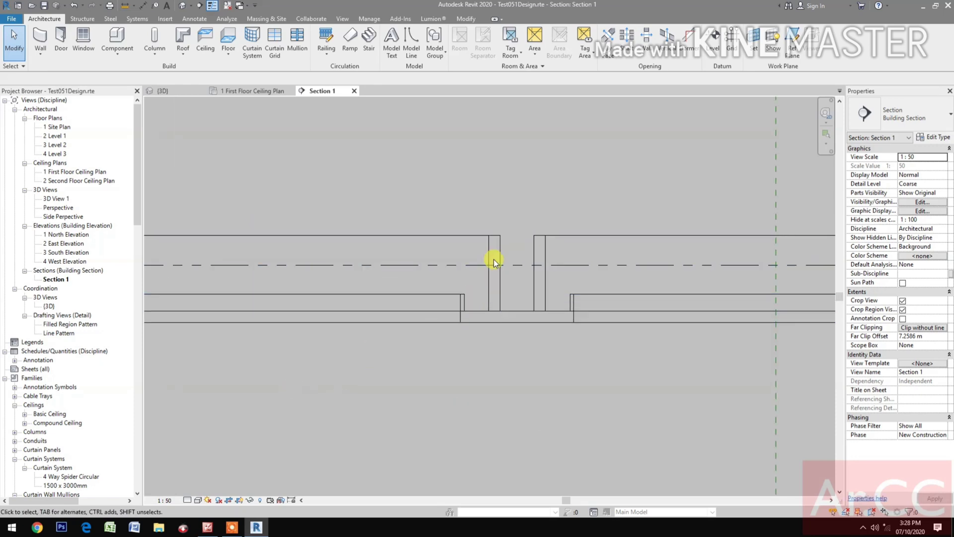
scroll(583, 379, "down", 2)
middle_click_drag(584, 379, 427, 373)
scroll(619, 377, "down", 2)
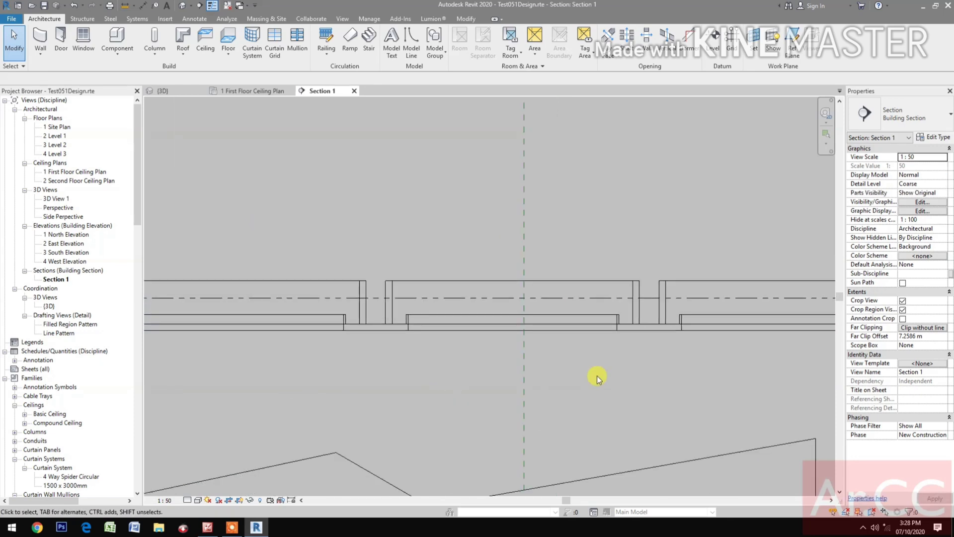
middle_click_drag(620, 377, 492, 371)
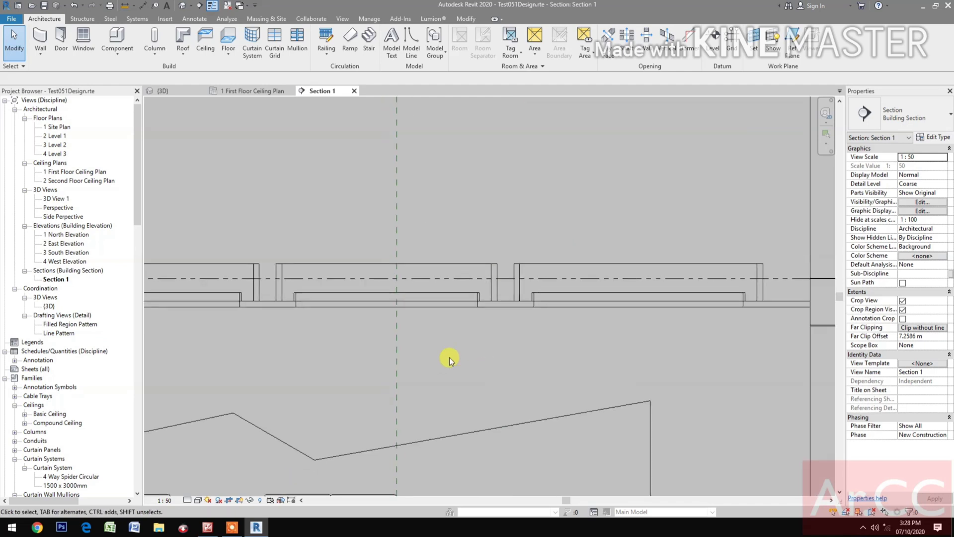
scroll(464, 369, "down", 2)
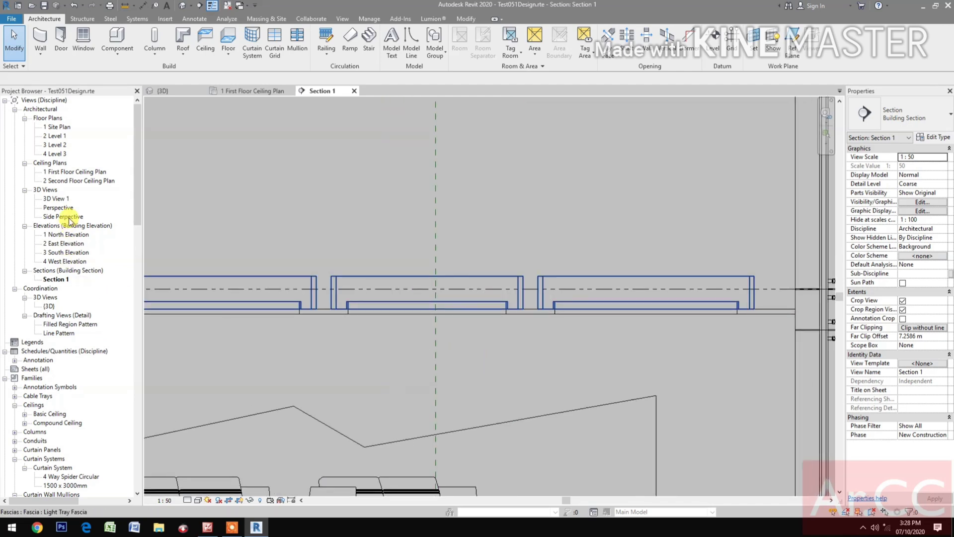
double_click(55, 199)
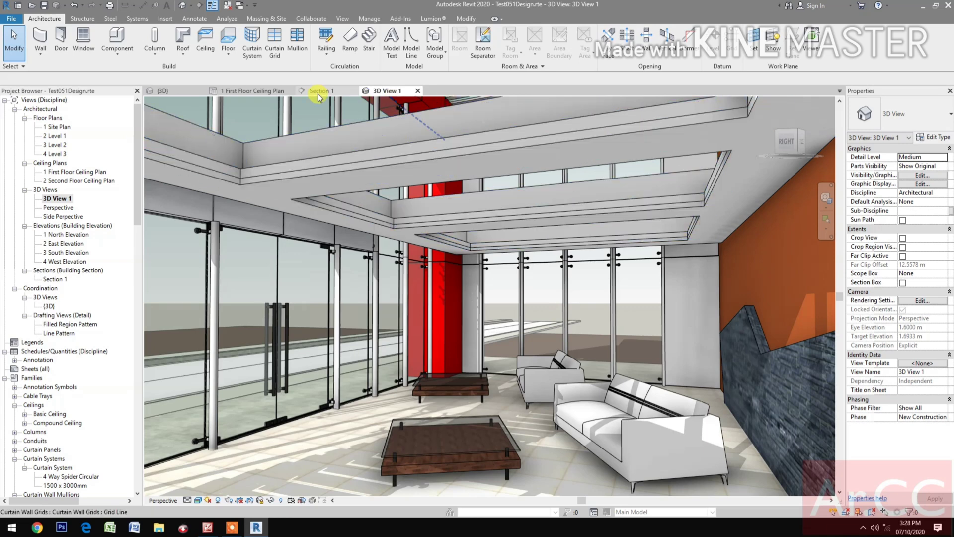
Step: In the first floor ceiling plan, start a Roof: Soffit from the Roof dropdown
left_click(252, 91)
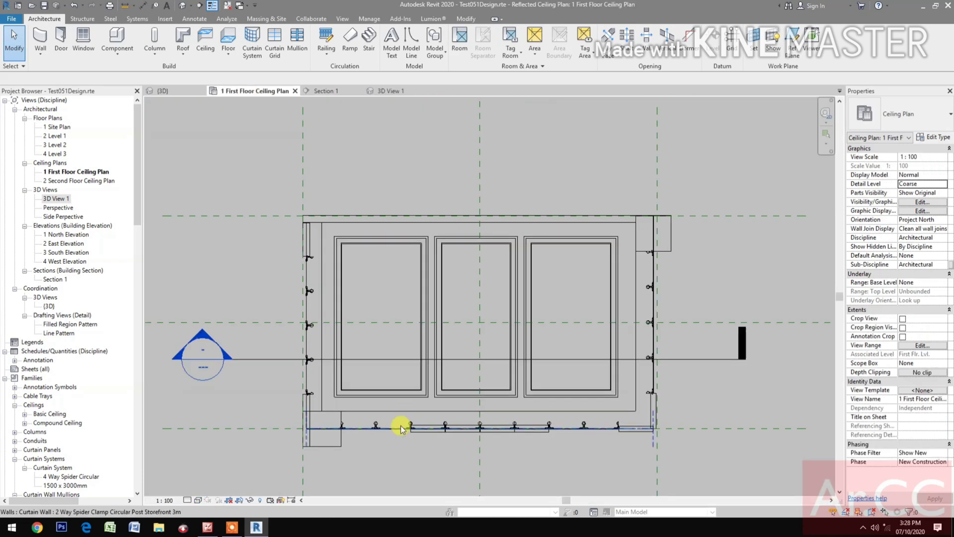
scroll(393, 423, "up", 4)
middle_click_drag(405, 439, 387, 452)
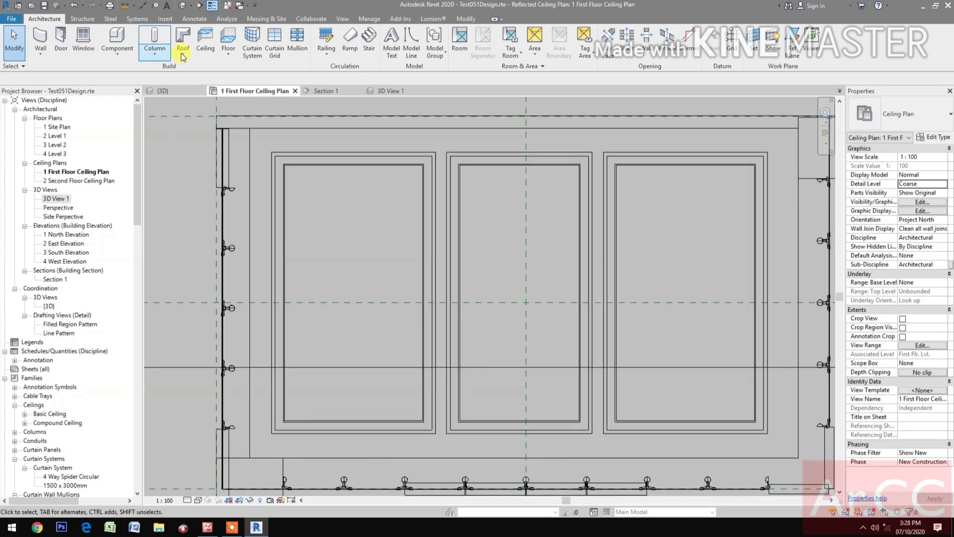
left_click(182, 56)
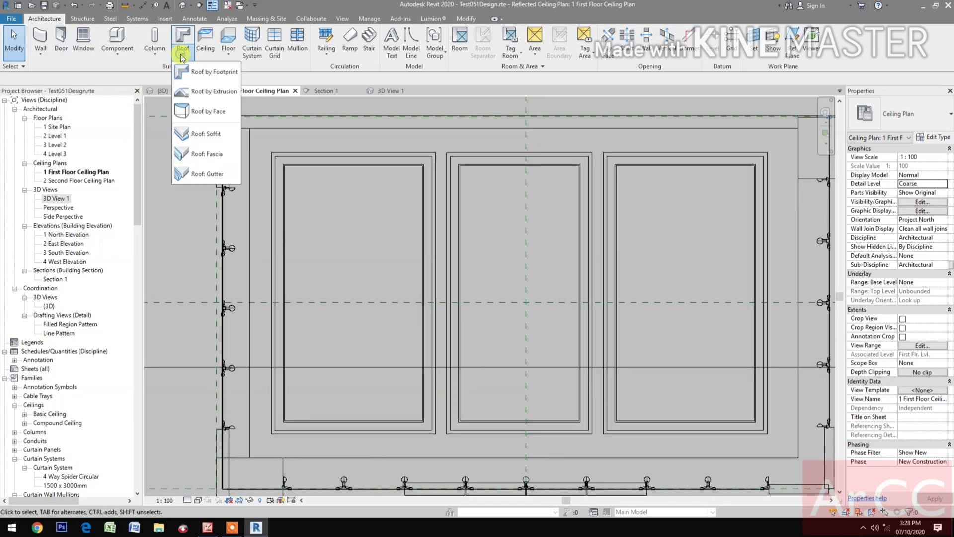
left_click(212, 135)
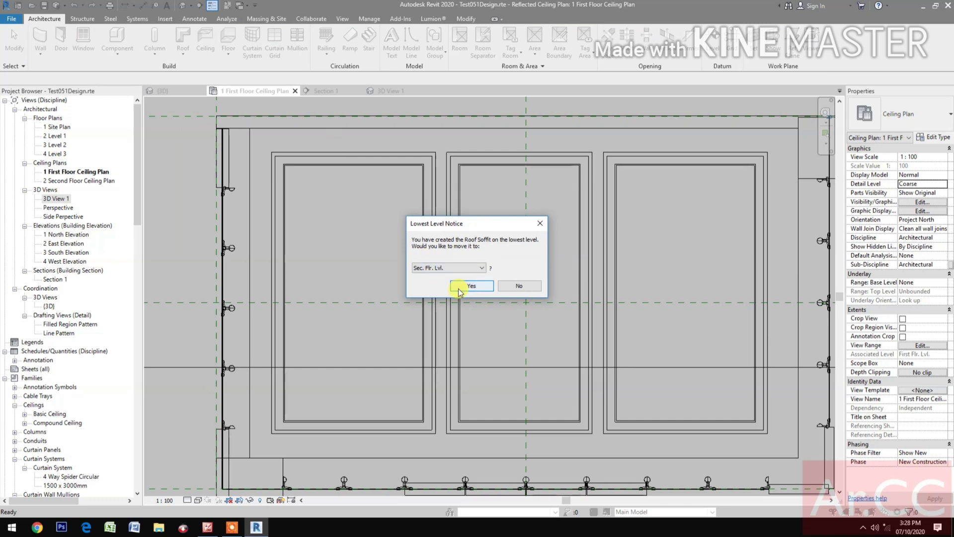
Step: Move the soffit to Sec. Flr. Lvl. and set its type to 4.5mm FCB on Metal Frame
left_click(459, 289)
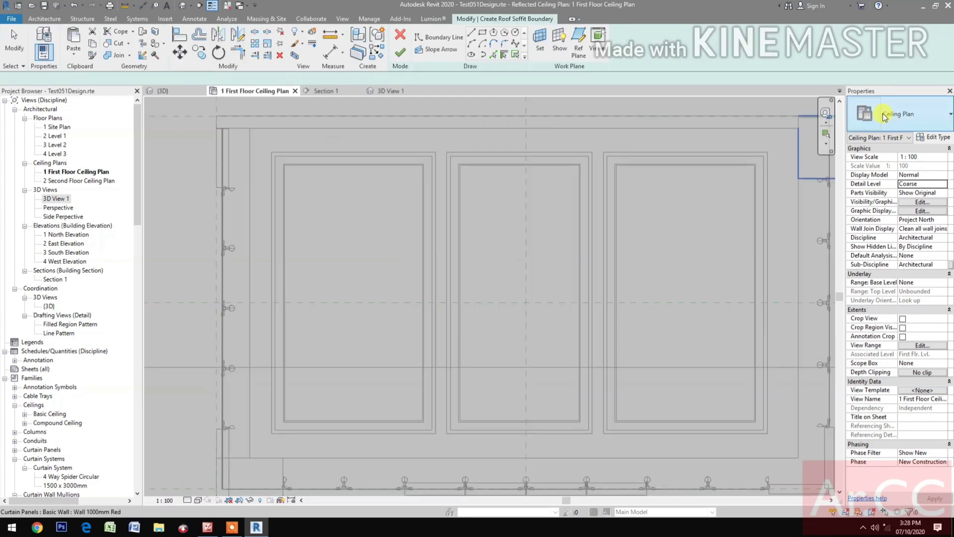
left_click(910, 118)
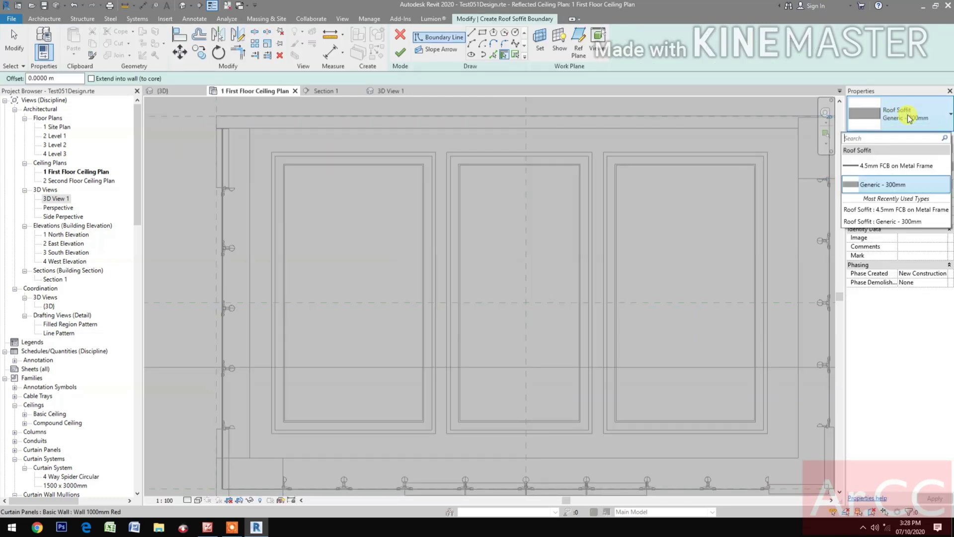
left_click(892, 167)
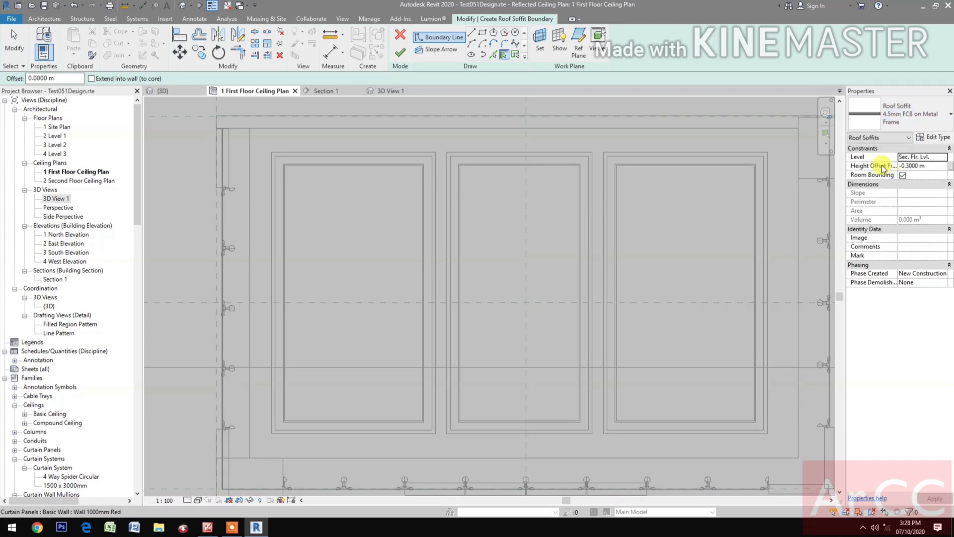
Step: Draw three rectangle boundaries, one inside each of the left, middle and right tray openings
left_click(482, 38)
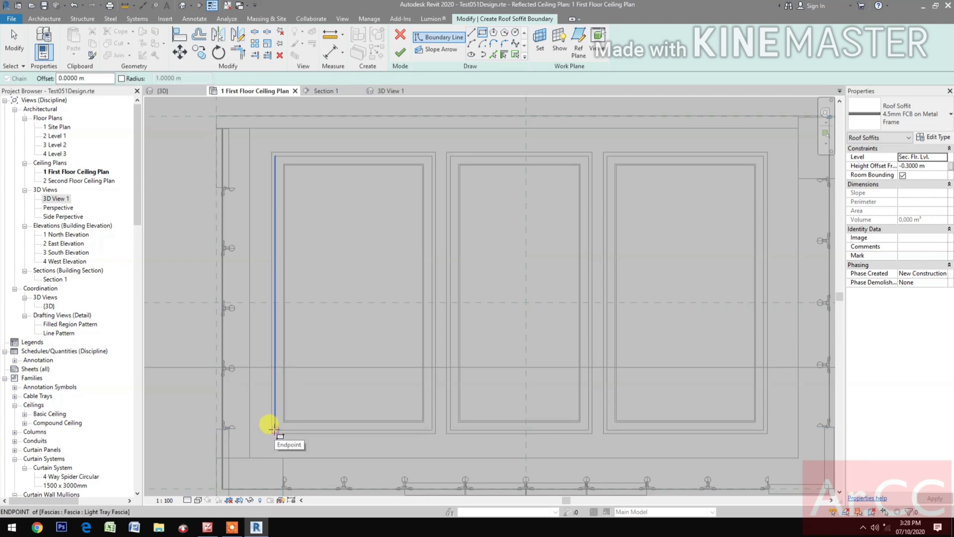
left_click(278, 425)
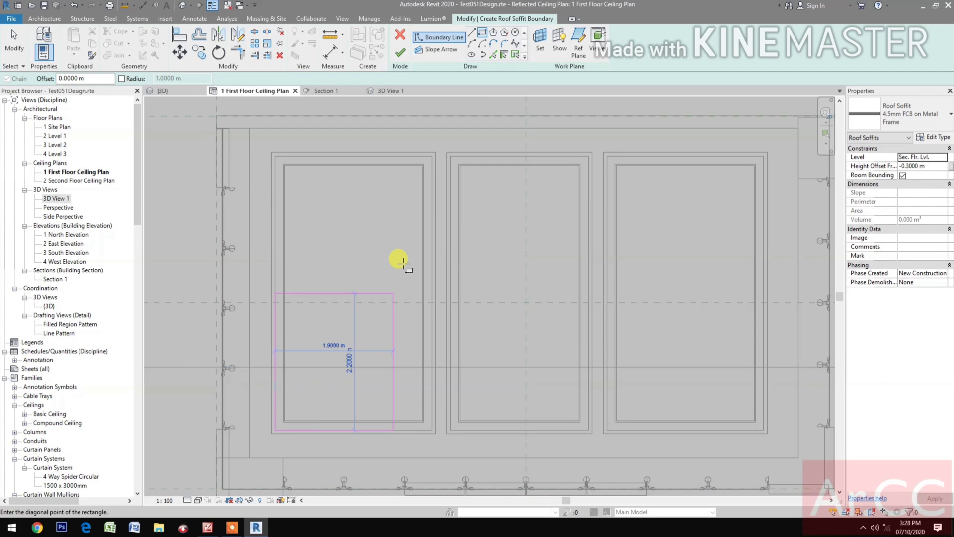
left_click(430, 156)
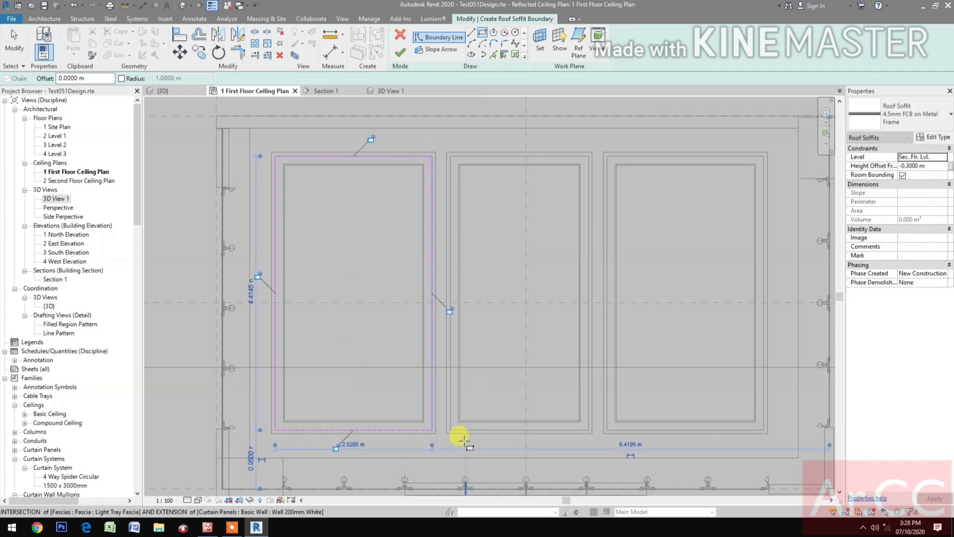
left_click(449, 428)
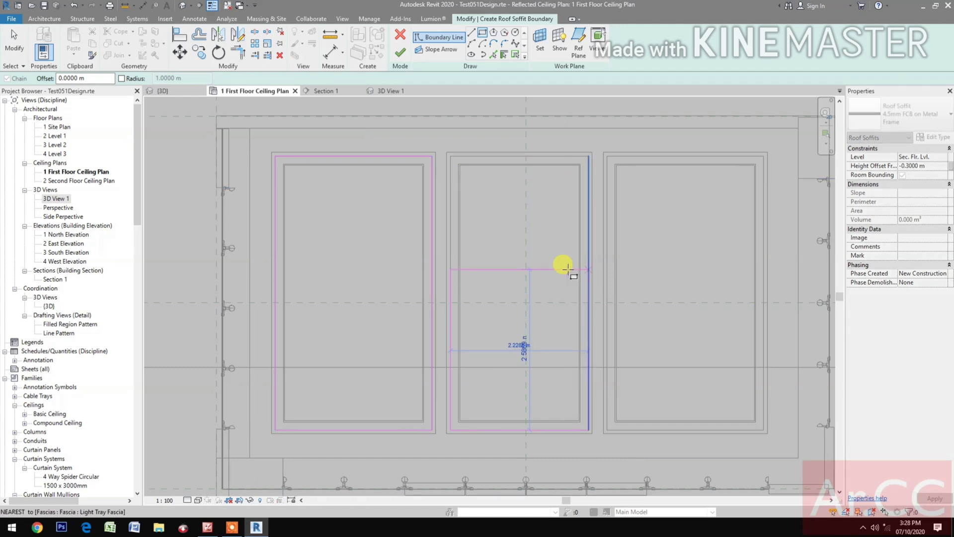
left_click(588, 158)
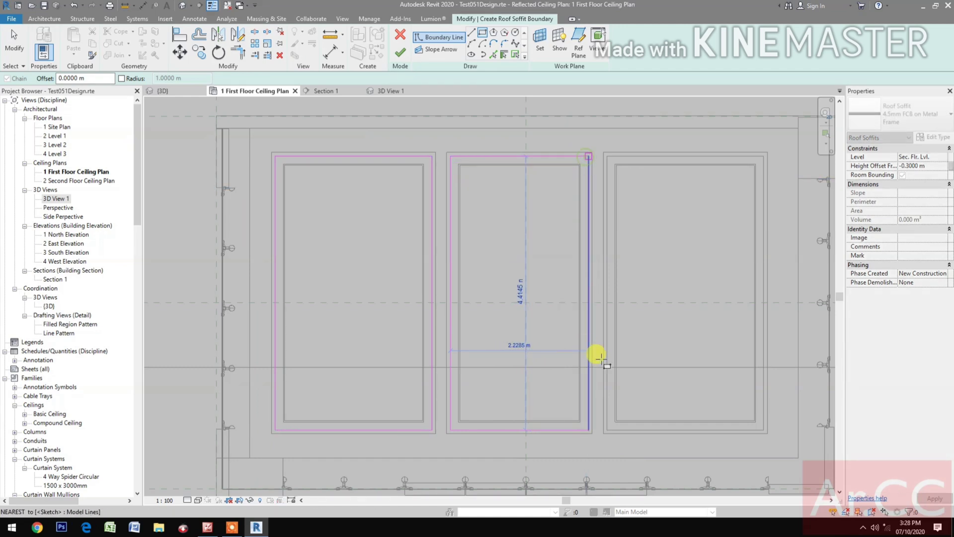
left_click(607, 427)
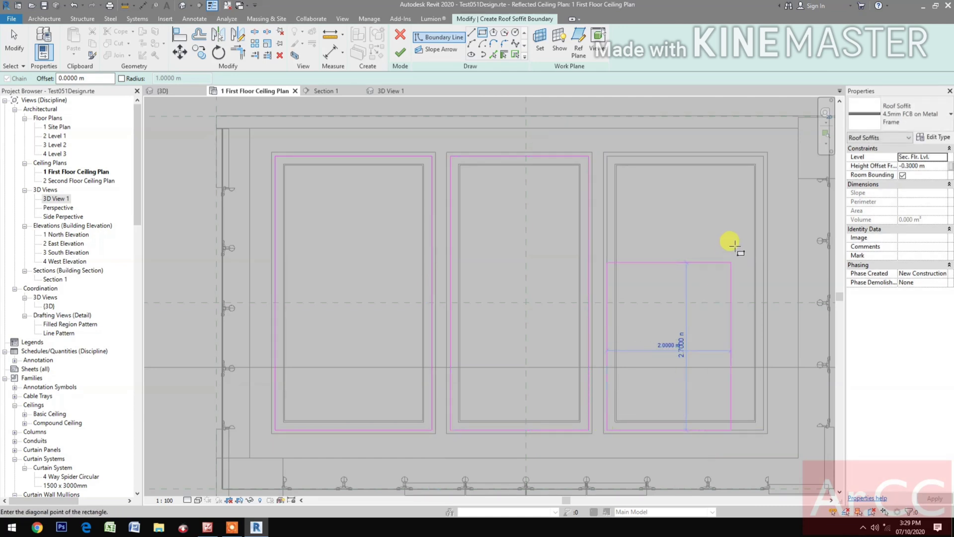
left_click(762, 151)
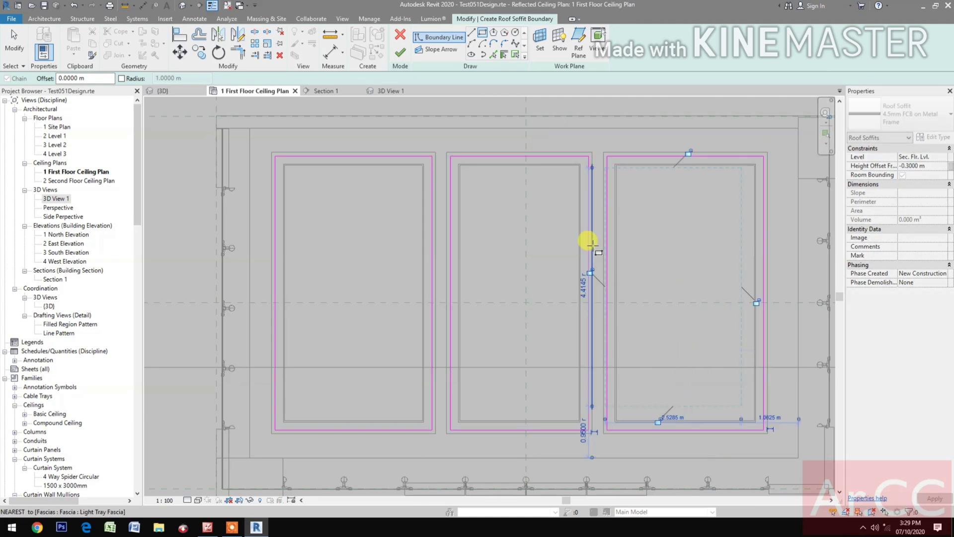
scroll(547, 273, "down", 3)
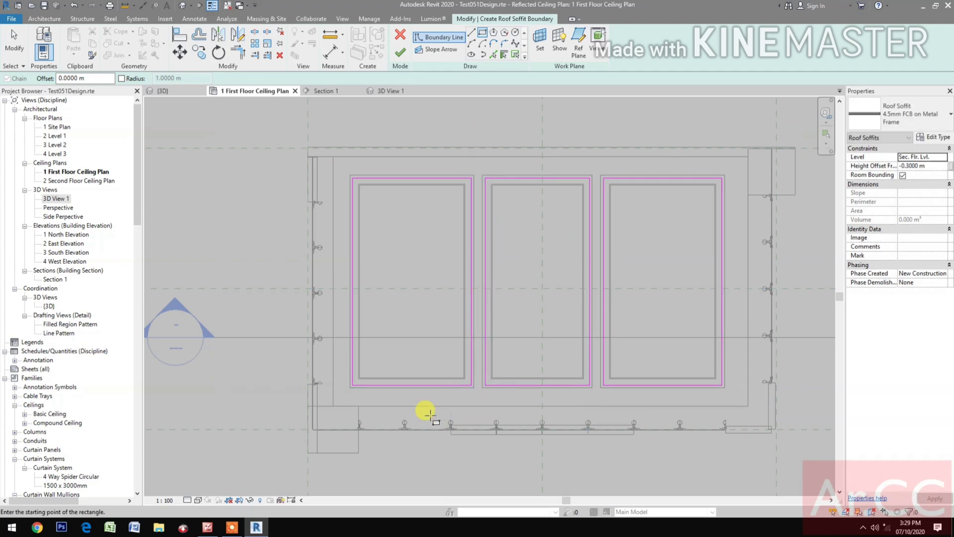
Step: Finish the soffit sketch and open Section 1, panned to the wall and soffit end
left_click(401, 55)
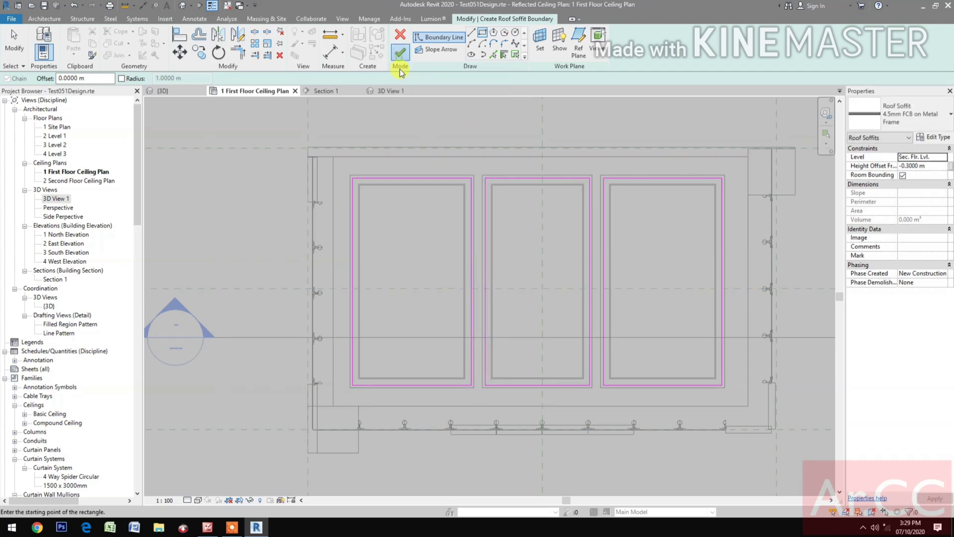
double_click(184, 308)
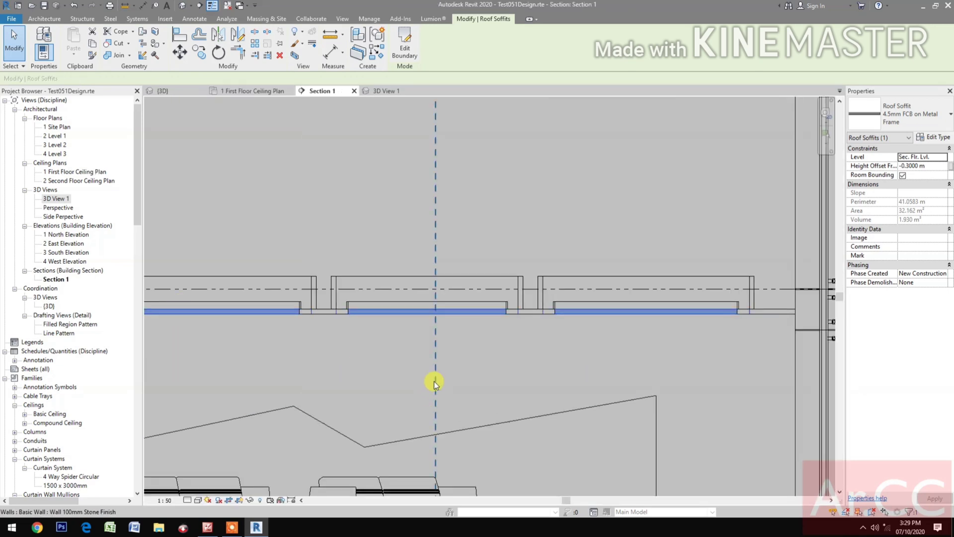
middle_click_drag(232, 353, 374, 347)
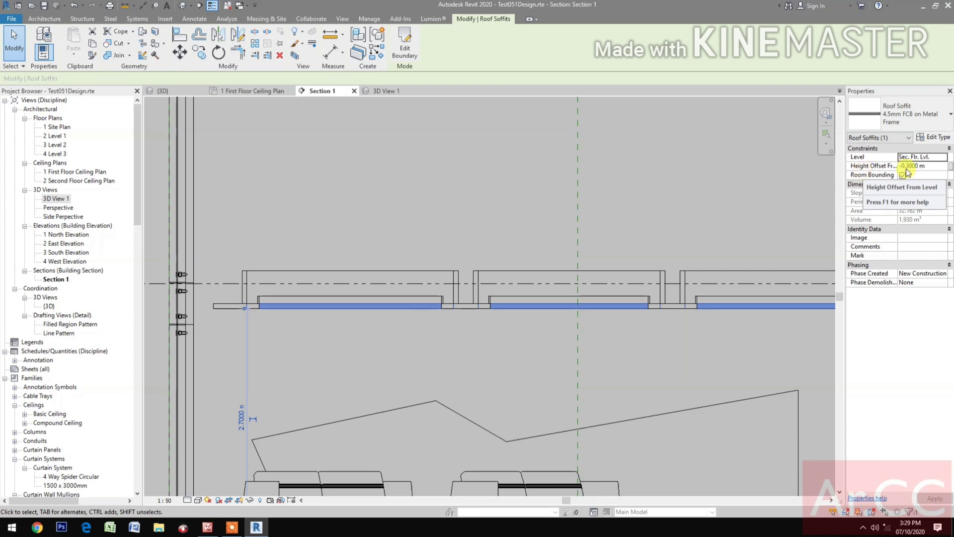
Step: Edit the soffit's Height Offset From Level so it sits on the level line
left_click(937, 167)
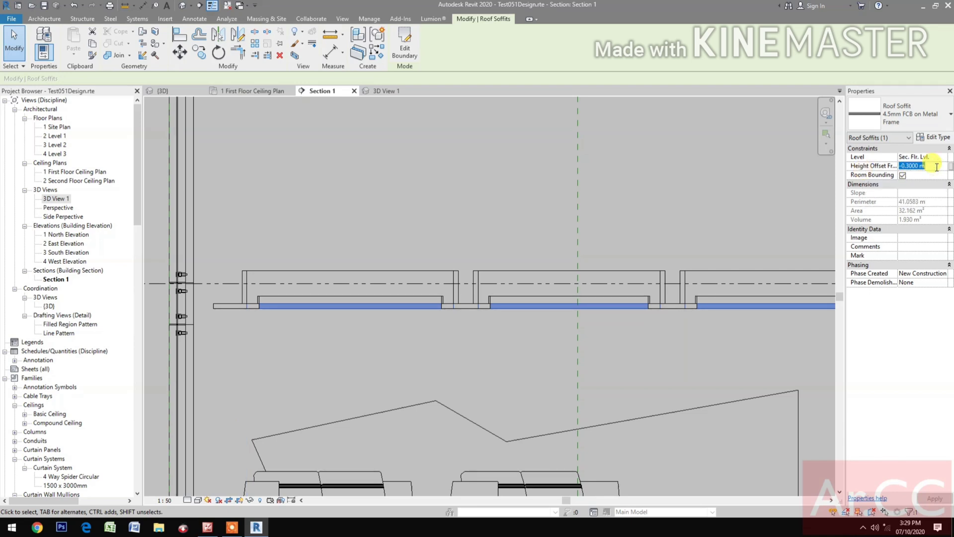
type("0")
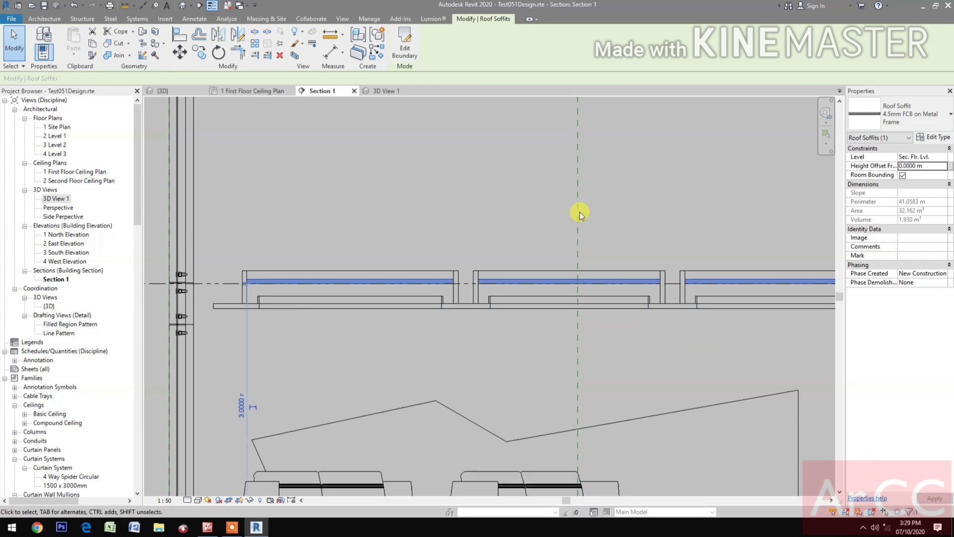
scroll(262, 295, "up", 3)
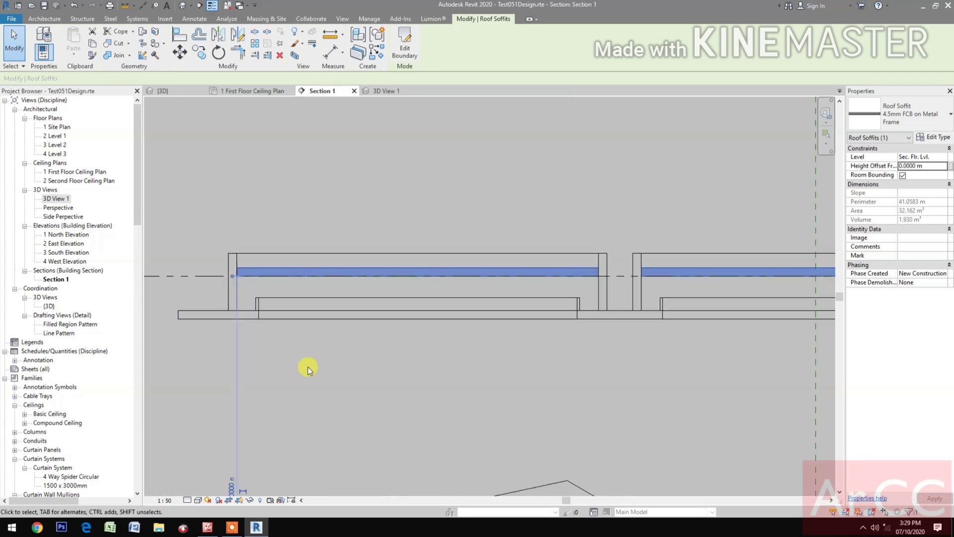
scroll(262, 298, "up", 2)
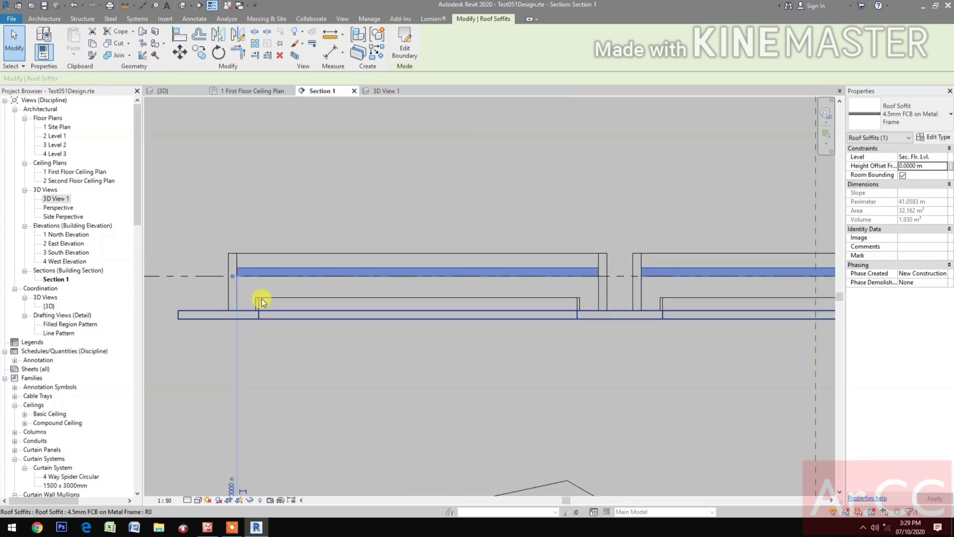
left_click(932, 166)
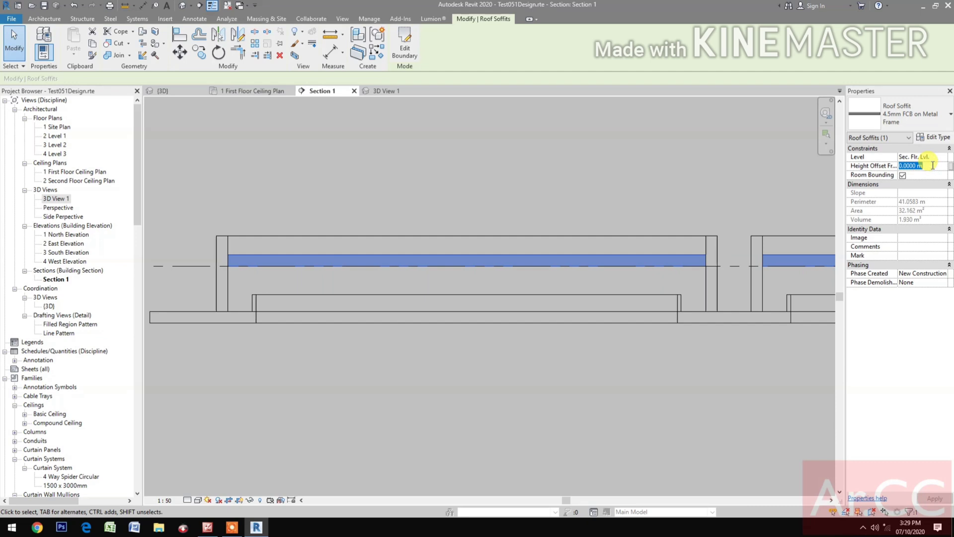
type("-")
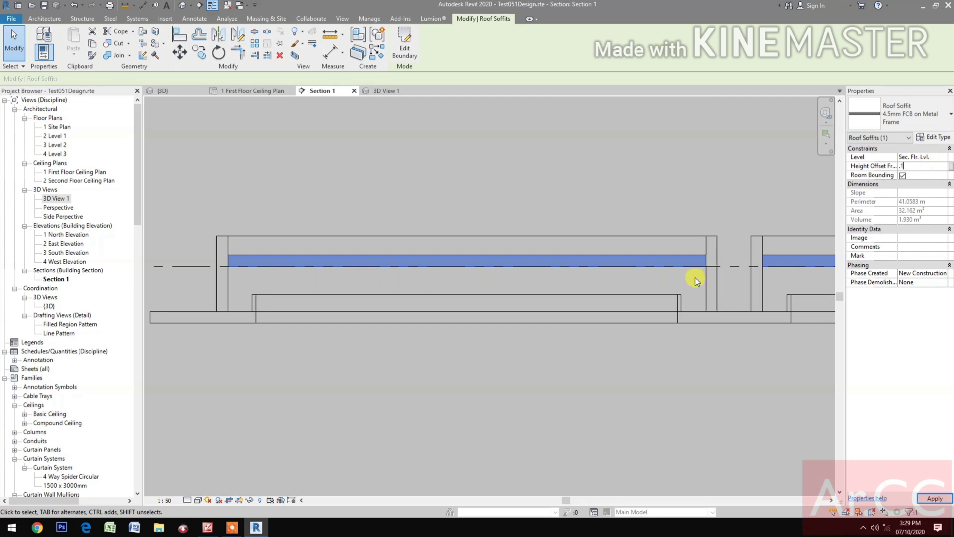
left_click(476, 404)
Step: View the trayed ceiling and new soffit in 3D View 1
scroll(478, 395, "down", 1)
scroll(477, 391, "down", 3)
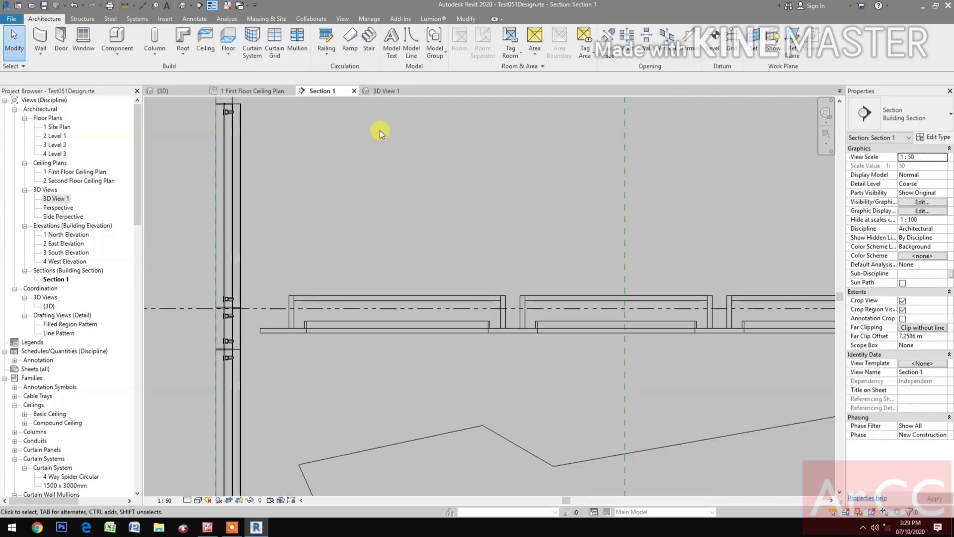
left_click(384, 92)
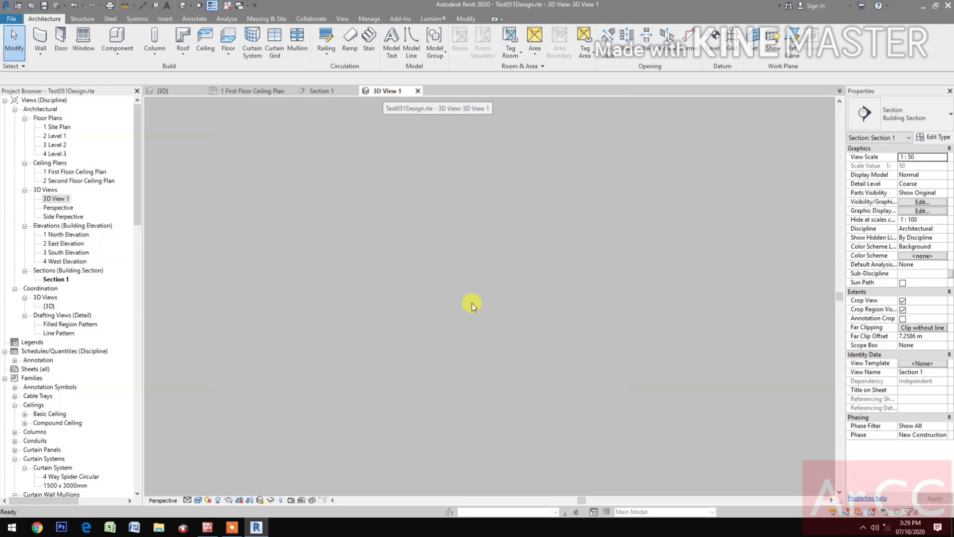